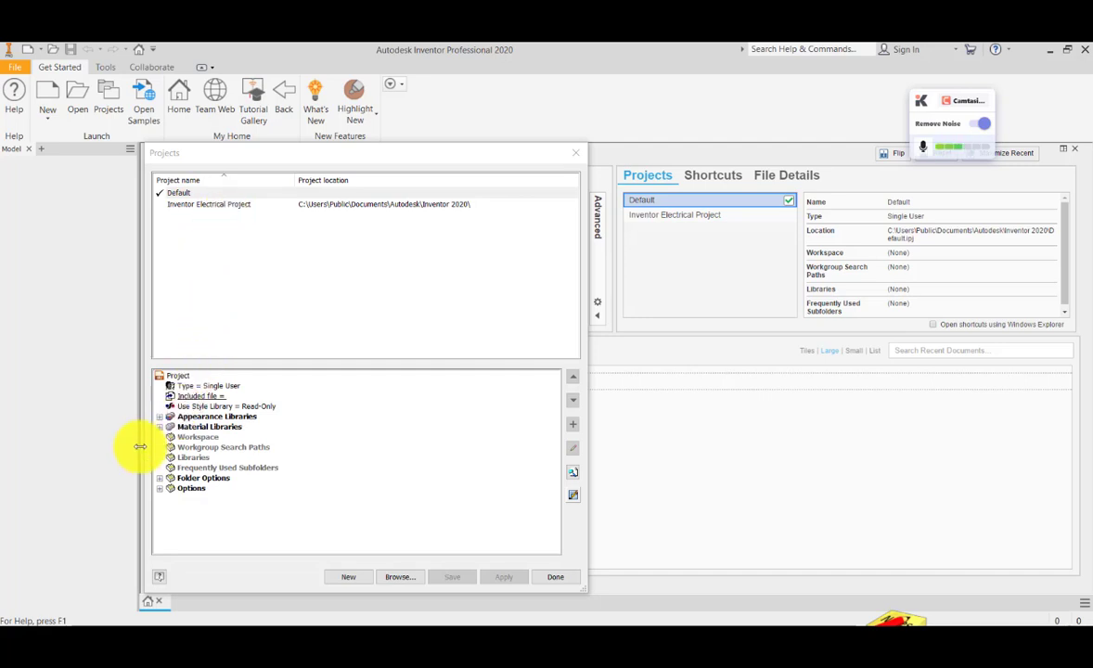
Examine the Default project's appearance libraries, material libraries, folder options and workspace entries
{"action": "left_click", "coordinate": [161, 418]}
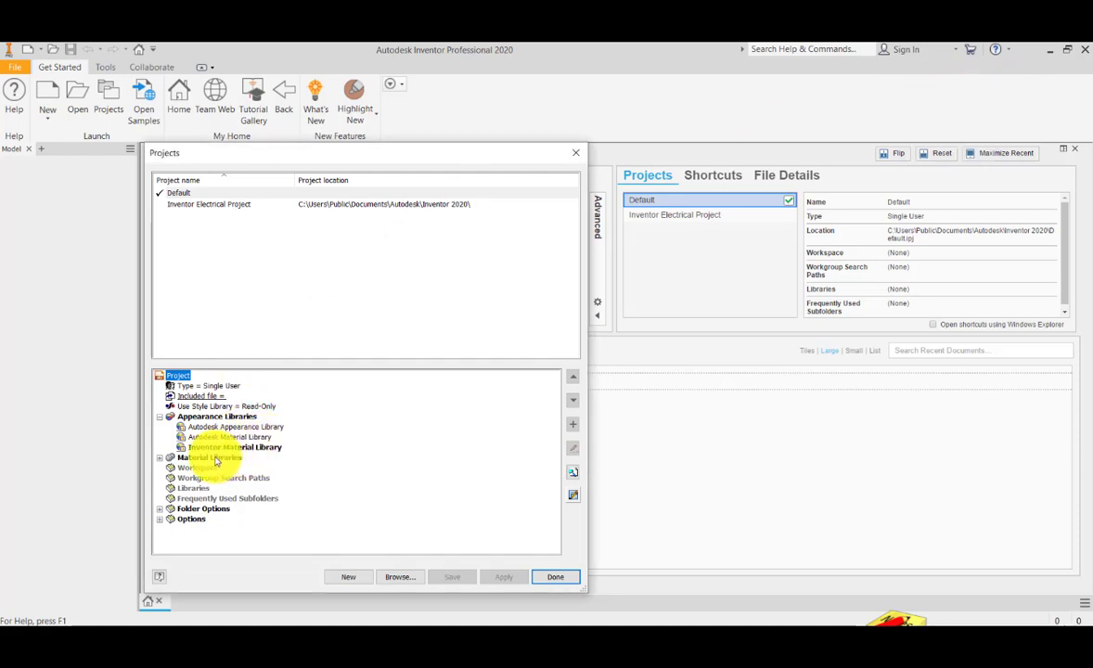
{"action": "left_click", "coordinate": [162, 457]}
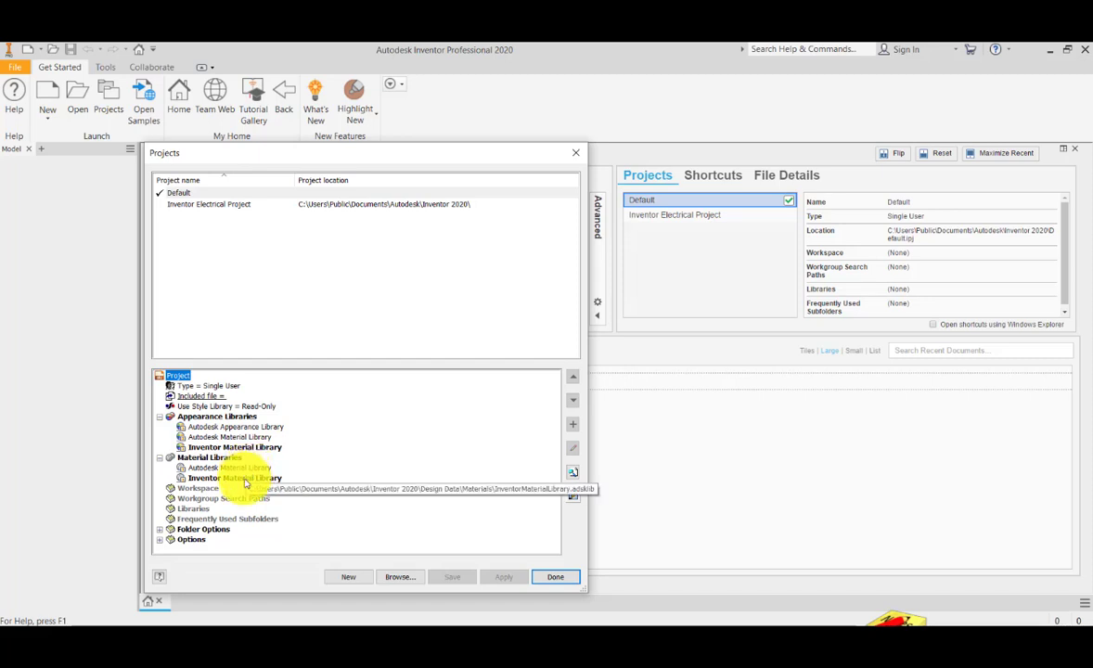
{"action": "left_click", "coordinate": [160, 529]}
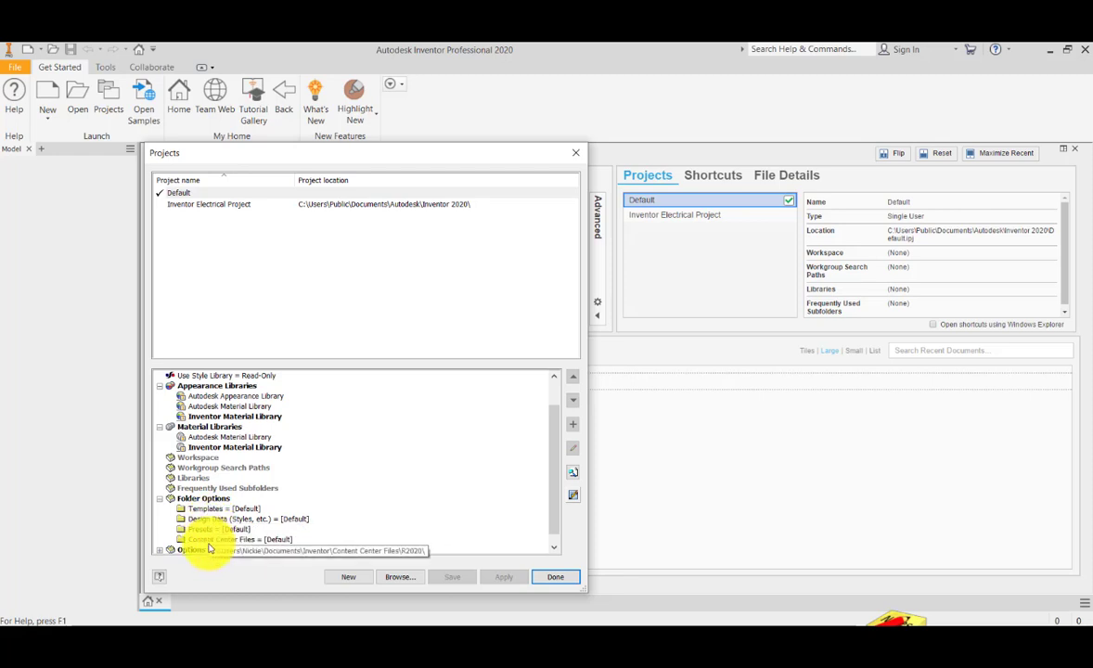
{"action": "left_click", "coordinate": [192, 459]}
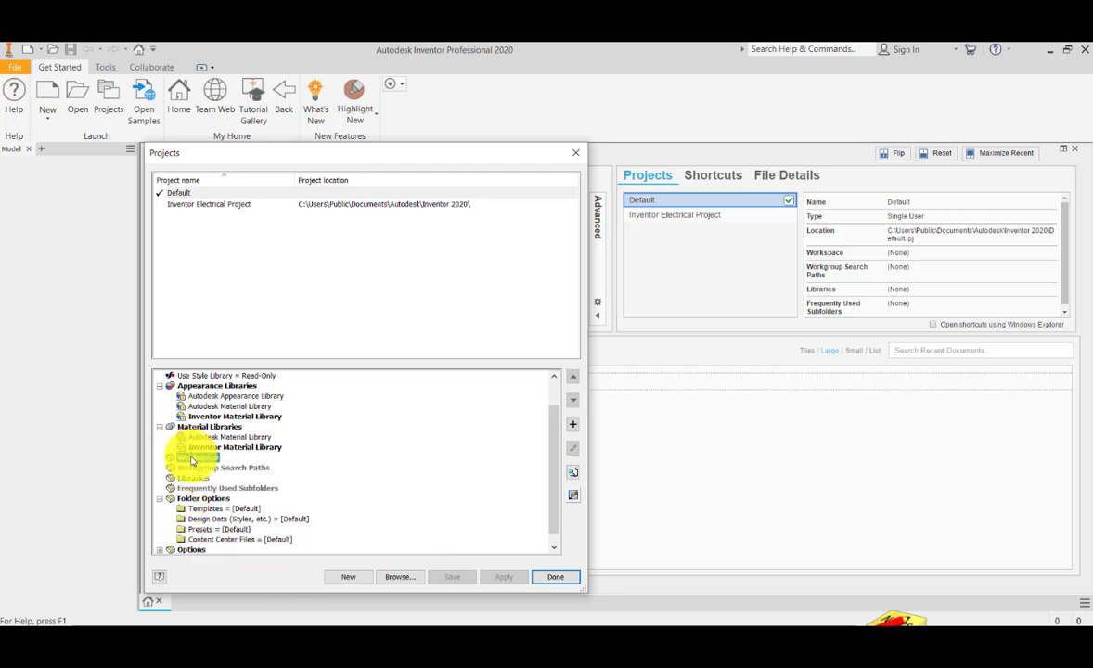
Set the Default project's number of old versions to keep on save to 3
{"action": "left_click", "coordinate": [159, 550]}
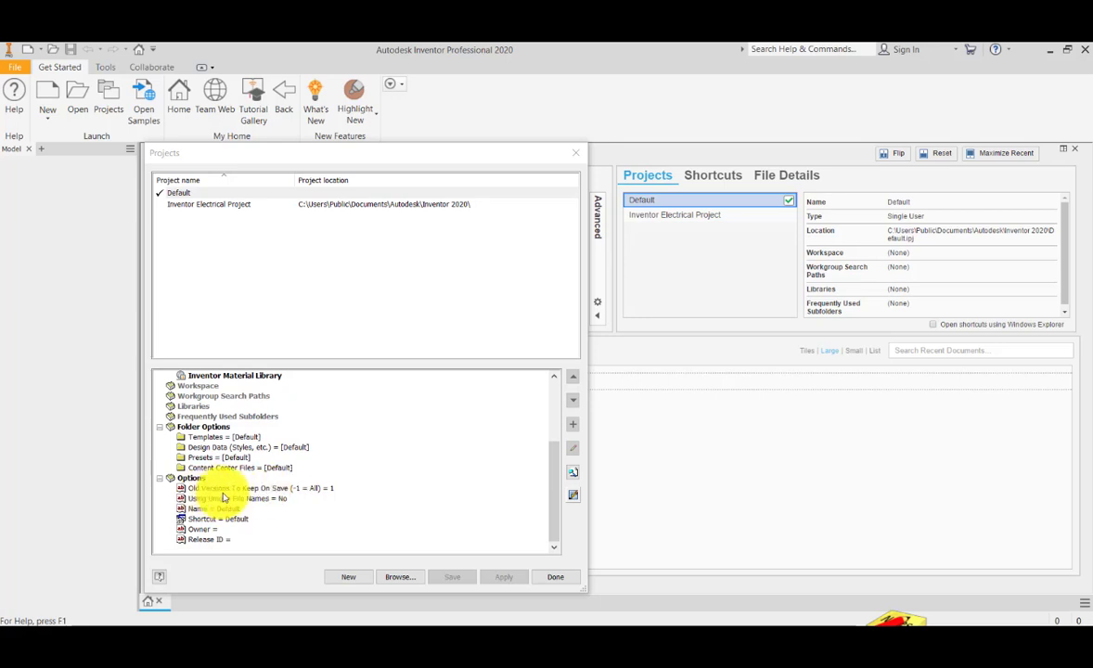
{"action": "right_click", "coordinate": [273, 491]}
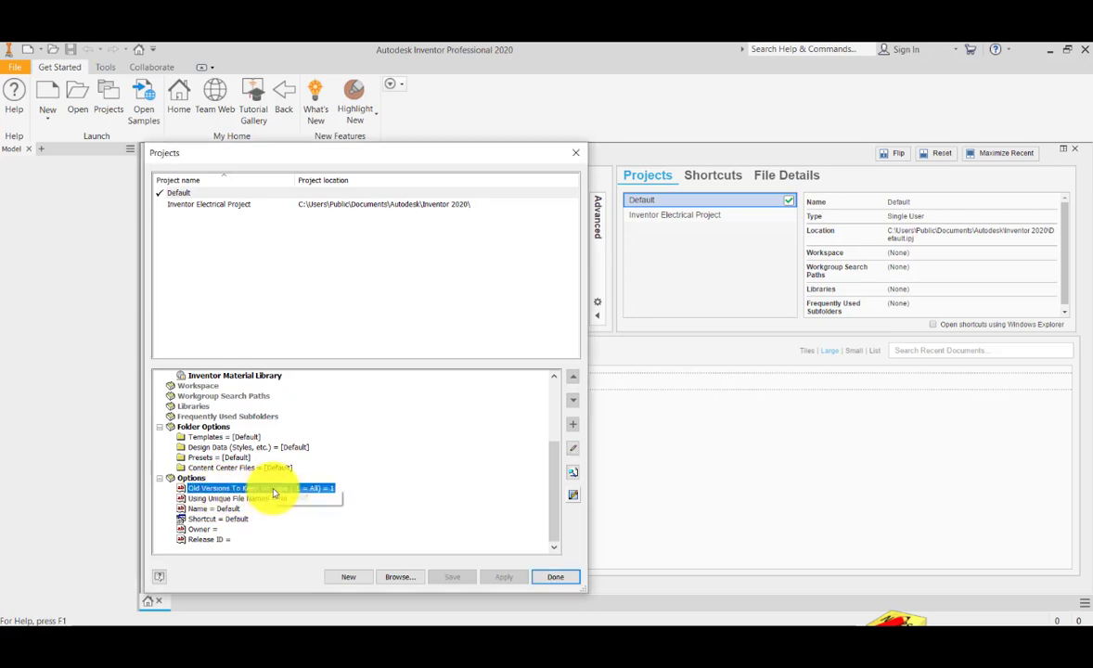
{"action": "left_click", "coordinate": [301, 497]}
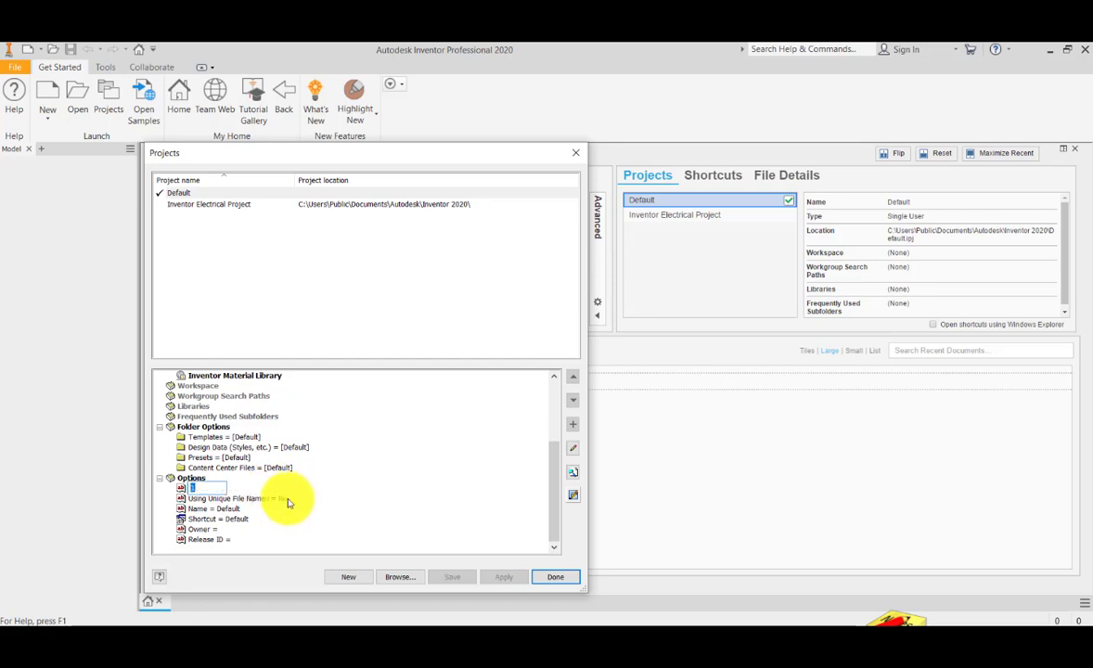
{"action": "type", "text": "3"}
{"action": "key", "text": "Return"}
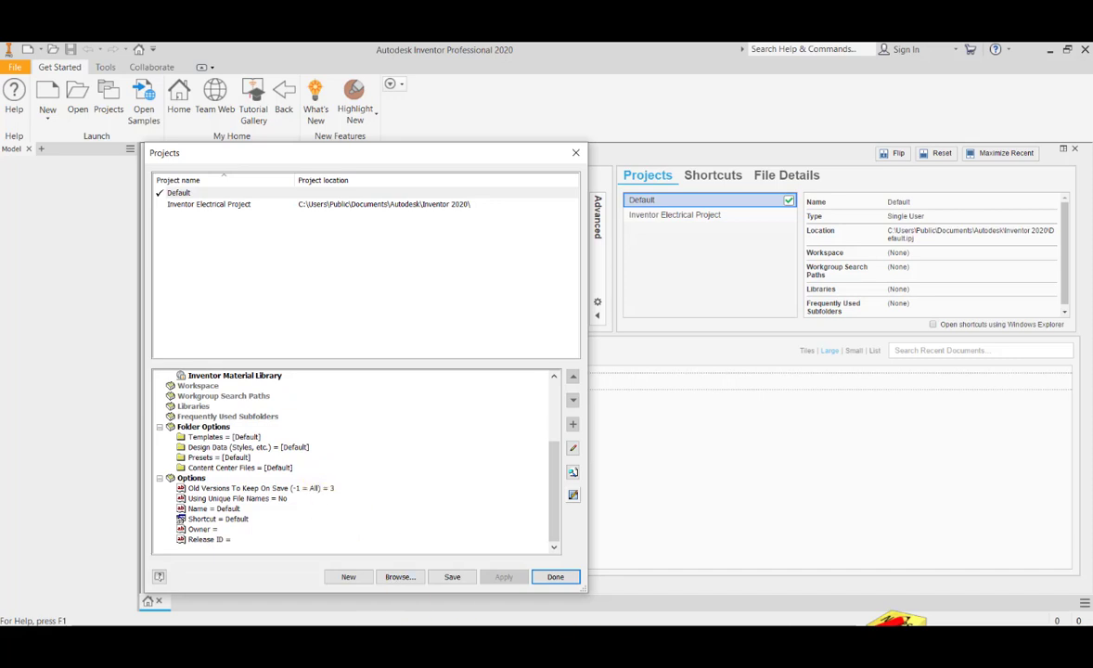
Set the Default project's Using Unique File Names option to Yes
{"action": "left_click", "coordinate": [197, 501]}
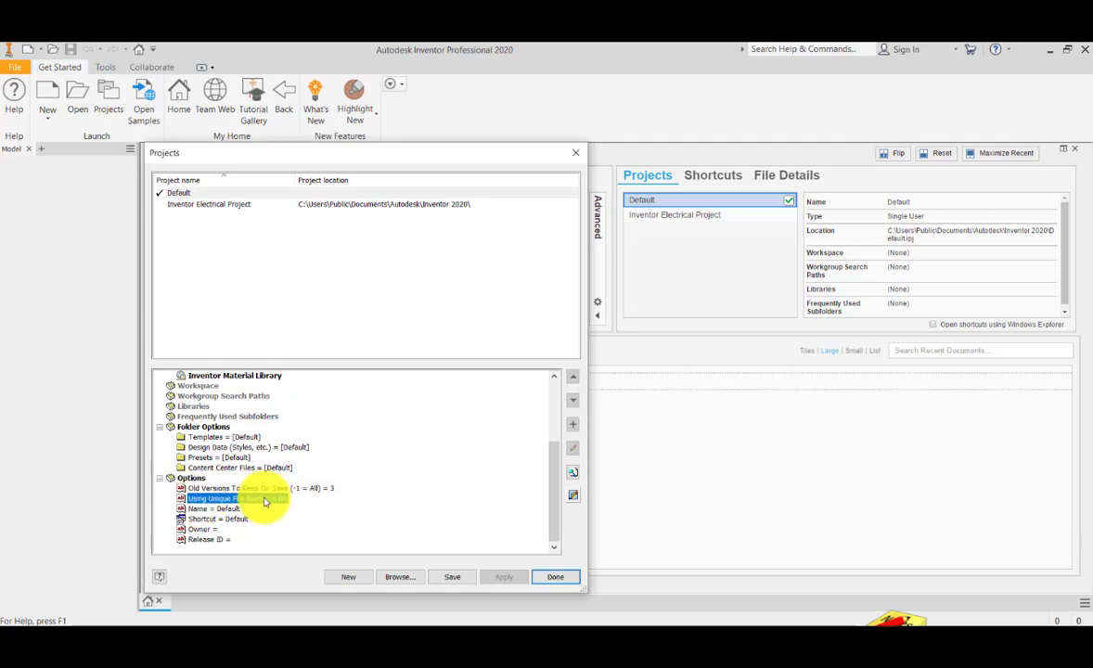
{"action": "right_click", "coordinate": [265, 501]}
{"action": "left_click", "coordinate": [286, 527]}
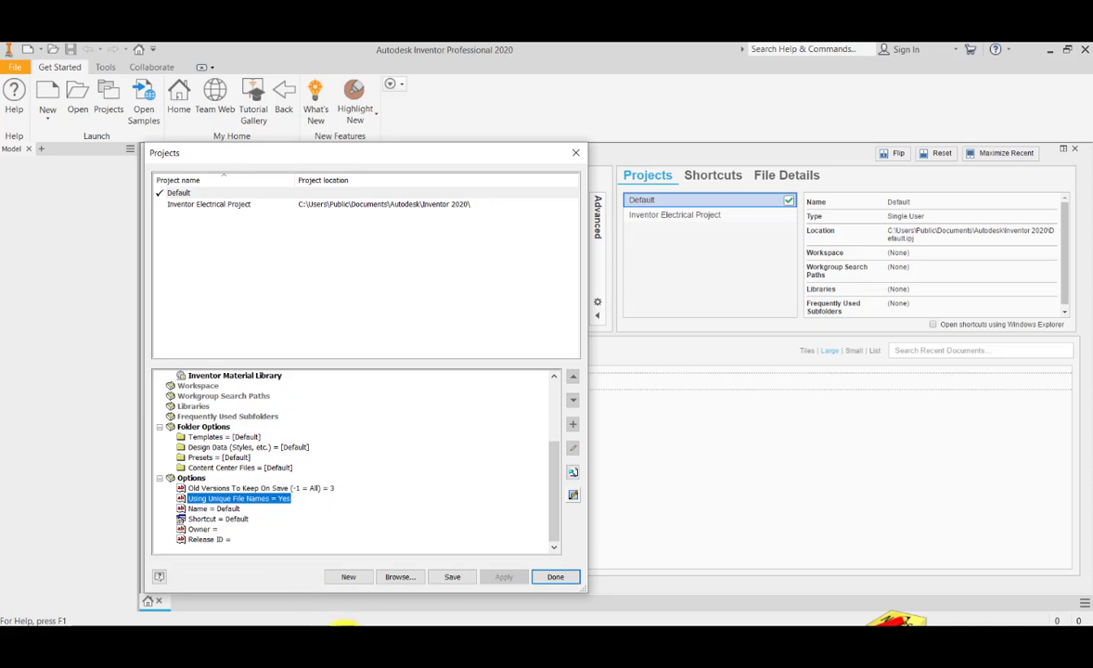
Save the Default project's changes and create a new single-user project named ProjectName-A, including its missing project folder
{"action": "left_click", "coordinate": [349, 579]}
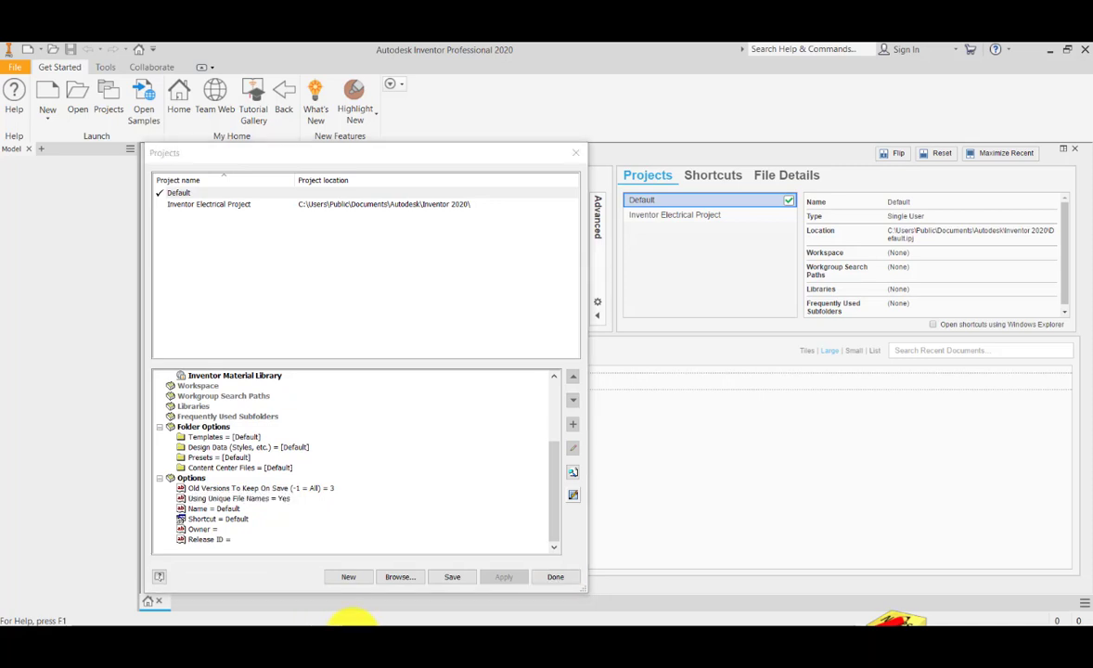
{"action": "left_click", "coordinate": [351, 579]}
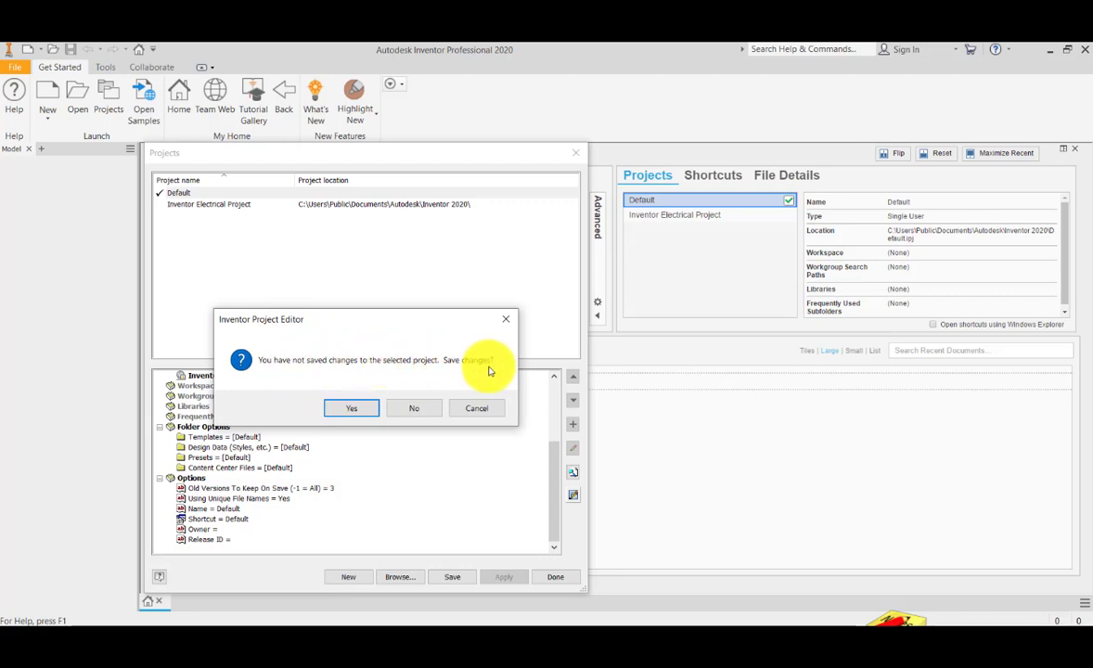
{"action": "left_click", "coordinate": [354, 409]}
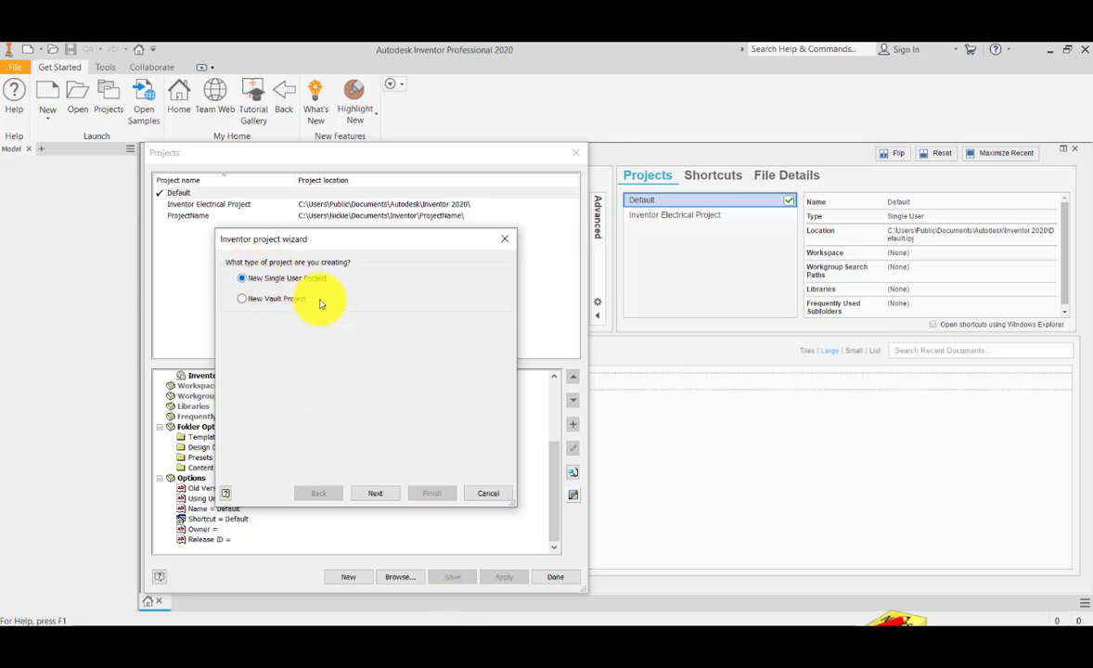
{"action": "left_click", "coordinate": [377, 494]}
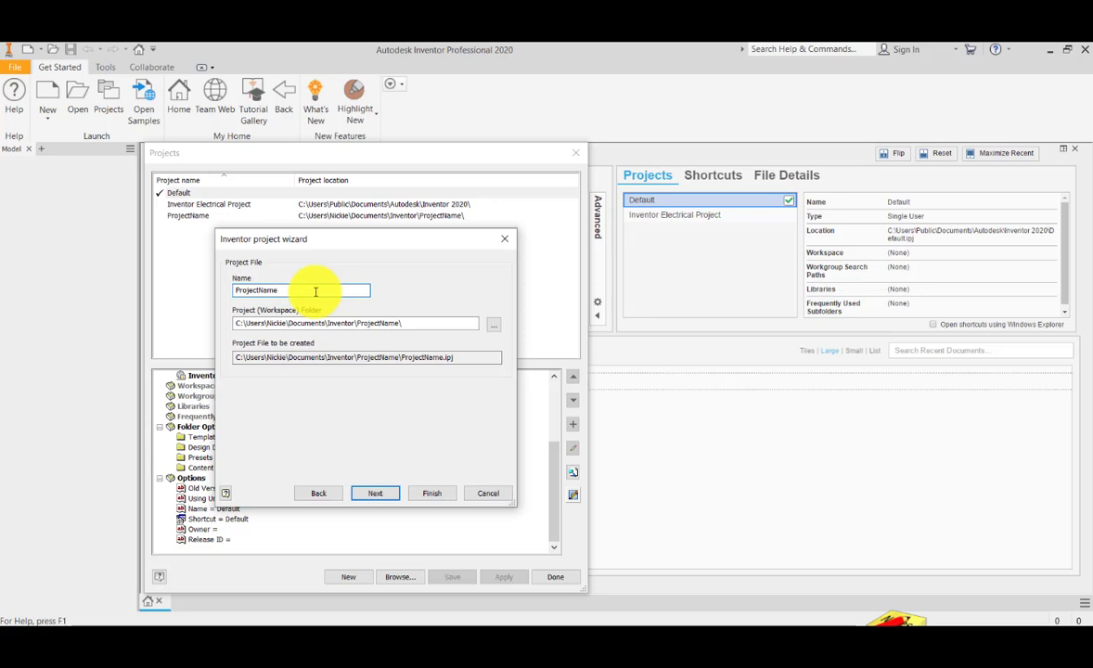
{"action": "type", "text": "-A"}
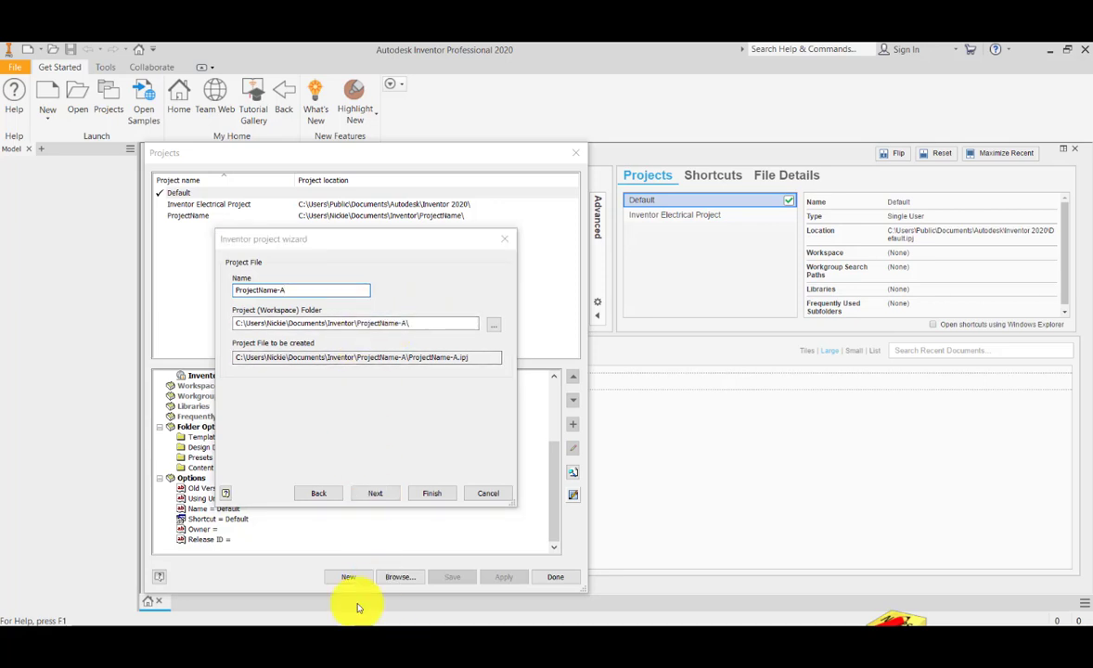
{"action": "left_click", "coordinate": [374, 494]}
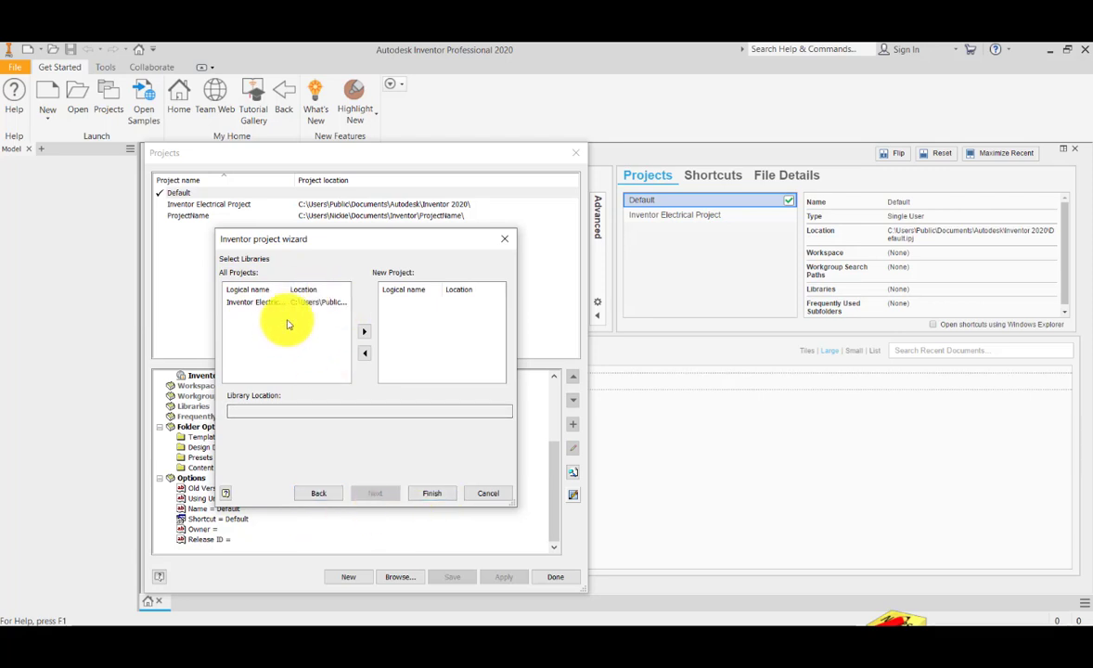
{"action": "left_click", "coordinate": [434, 493]}
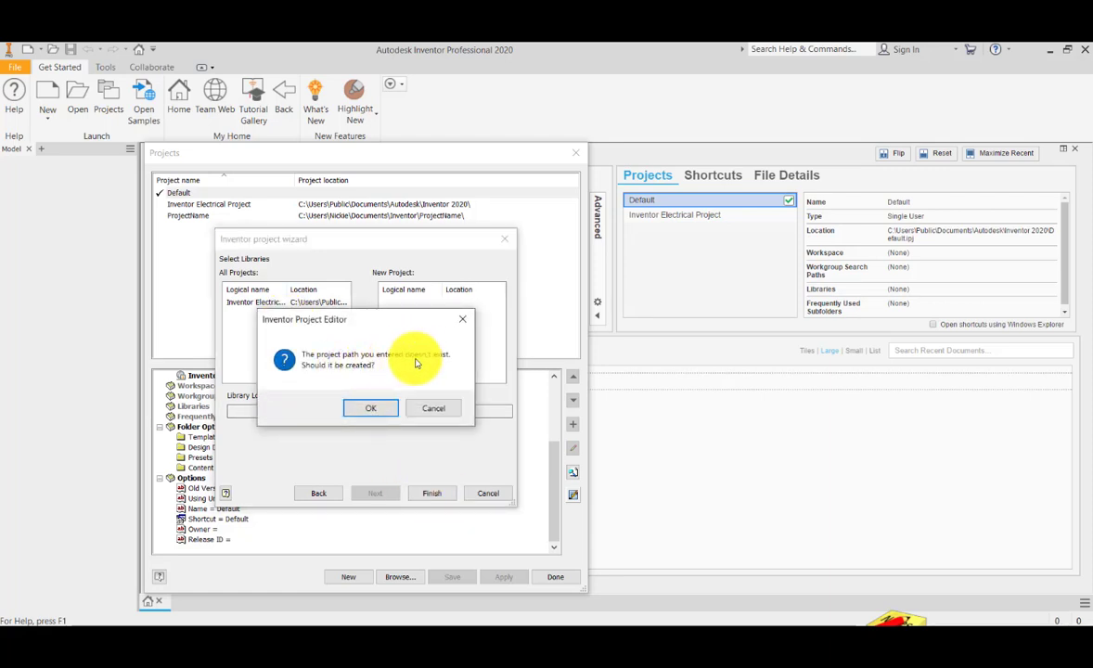
{"action": "left_click", "coordinate": [370, 410]}
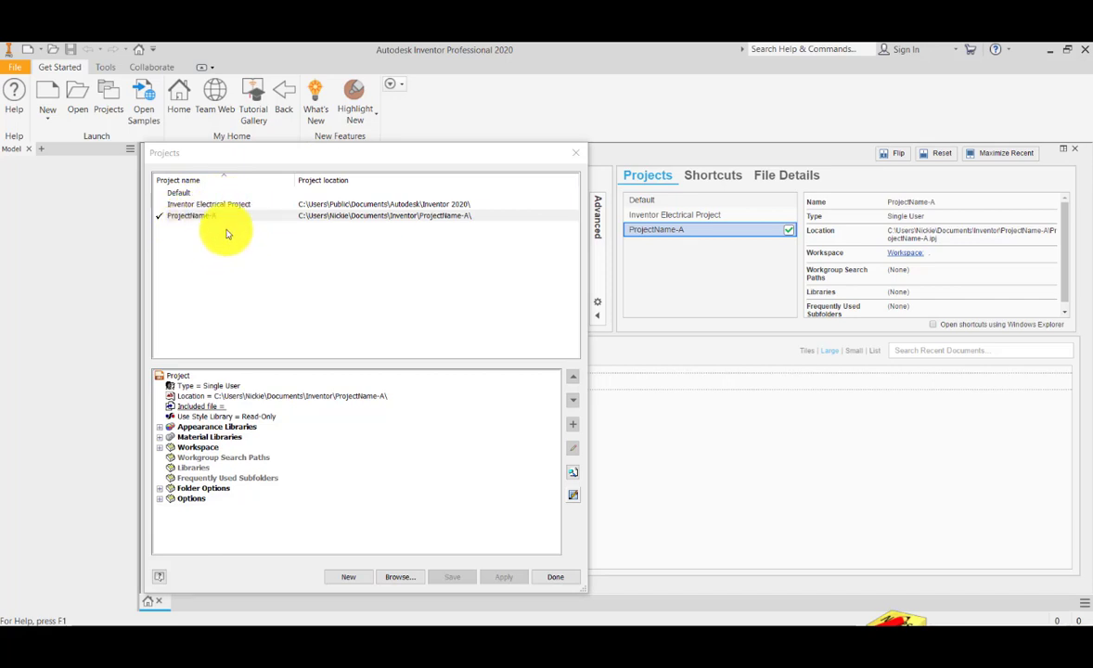
Make Inventor Electrical Project the active project and switch back to ProjectName-A
{"action": "double_click", "coordinate": [232, 206]}
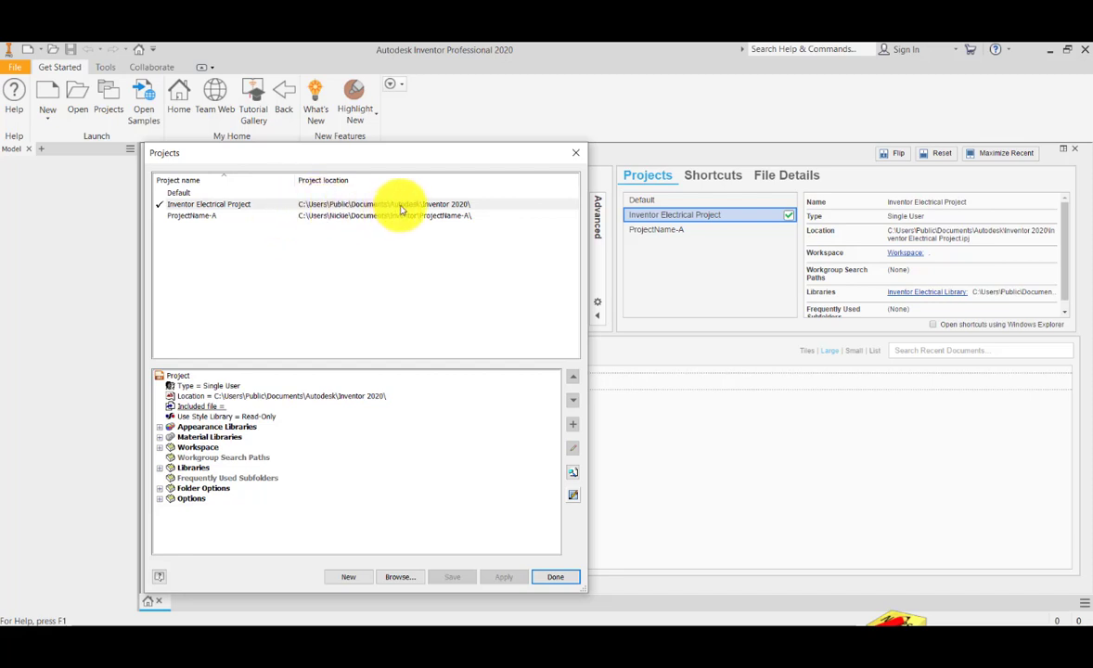
{"action": "double_click", "coordinate": [212, 219]}
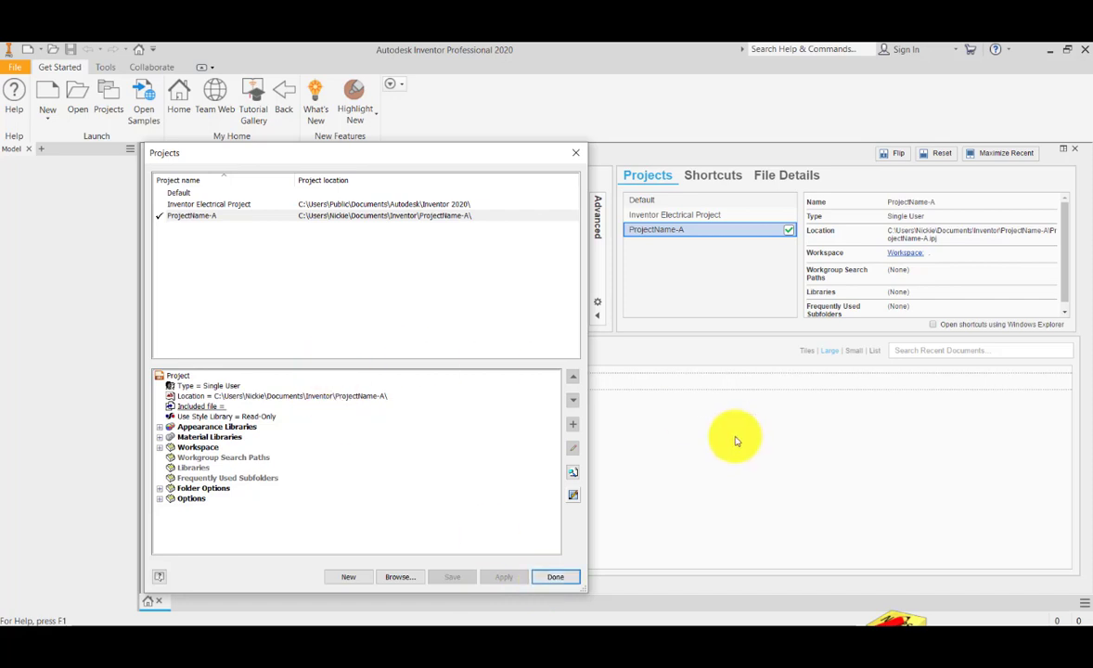
Examine which rename, browse, new and delete options are available for ProjectName-A and Inventor Electrical Project
{"action": "right_click", "coordinate": [207, 219]}
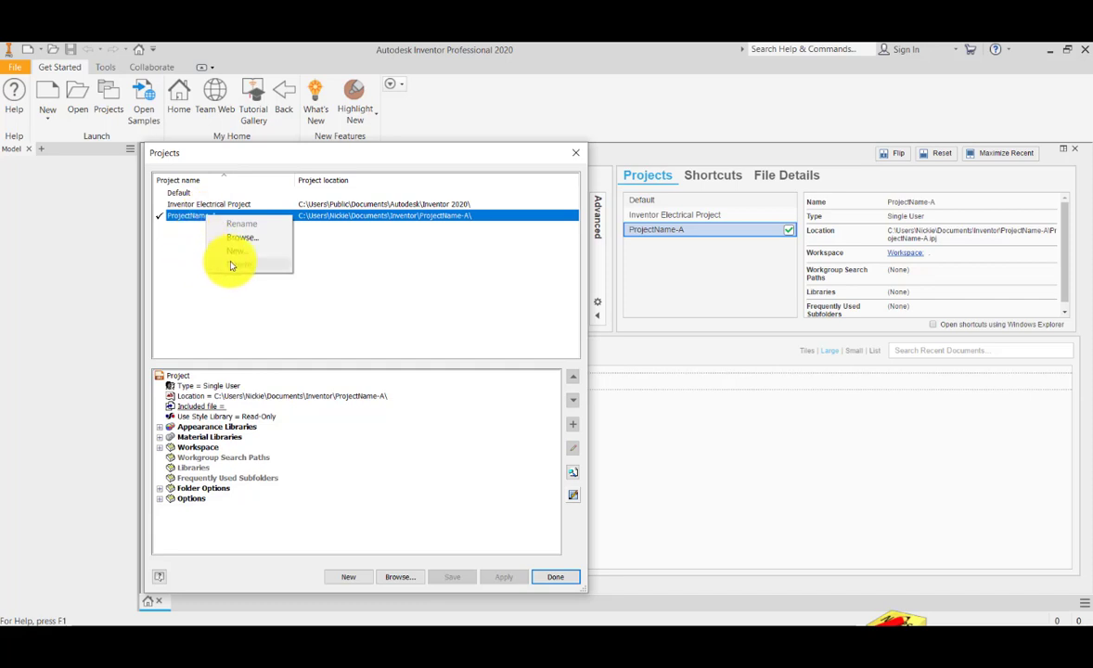
{"action": "left_click", "coordinate": [197, 217]}
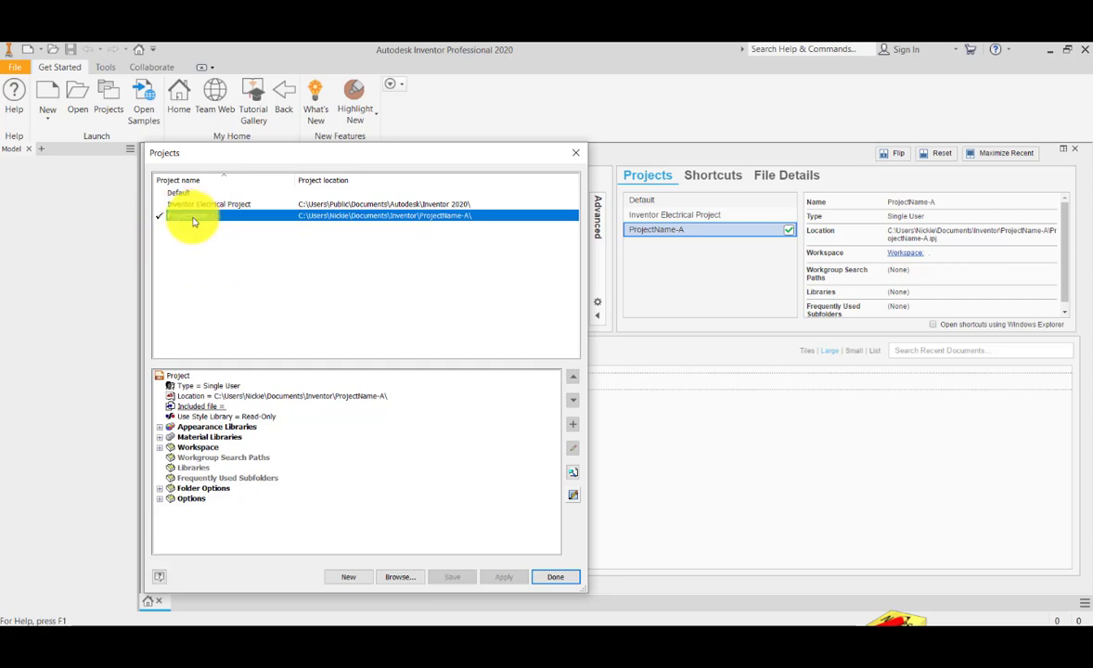
{"action": "right_click", "coordinate": [193, 221]}
{"action": "left_click", "coordinate": [195, 208]}
{"action": "left_click", "coordinate": [196, 208]}
{"action": "right_click", "coordinate": [195, 209]}
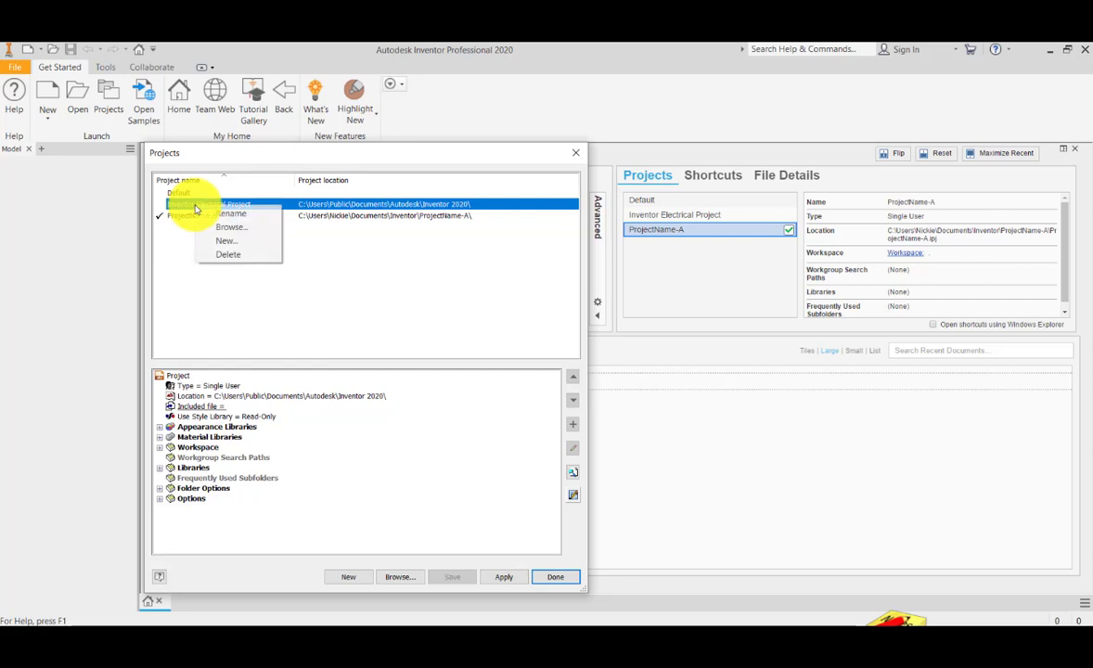
{"action": "left_click", "coordinate": [330, 266]}
{"action": "left_click", "coordinate": [209, 219]}
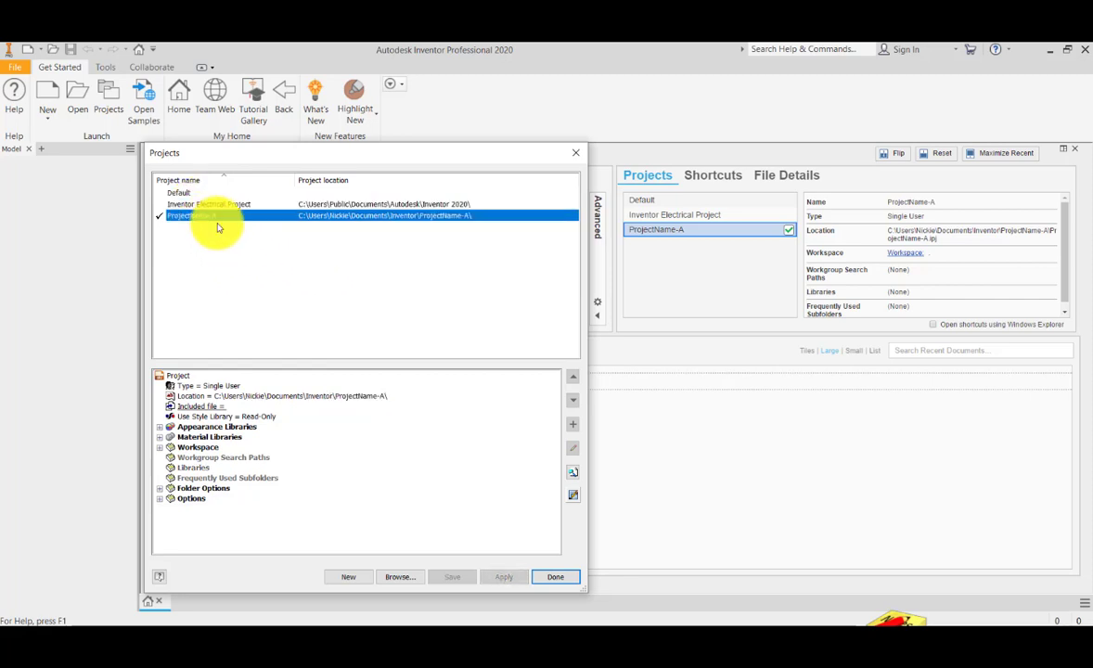
Finish the project setup with ProjectName-A active and create a new part file
{"action": "left_click", "coordinate": [562, 580]}
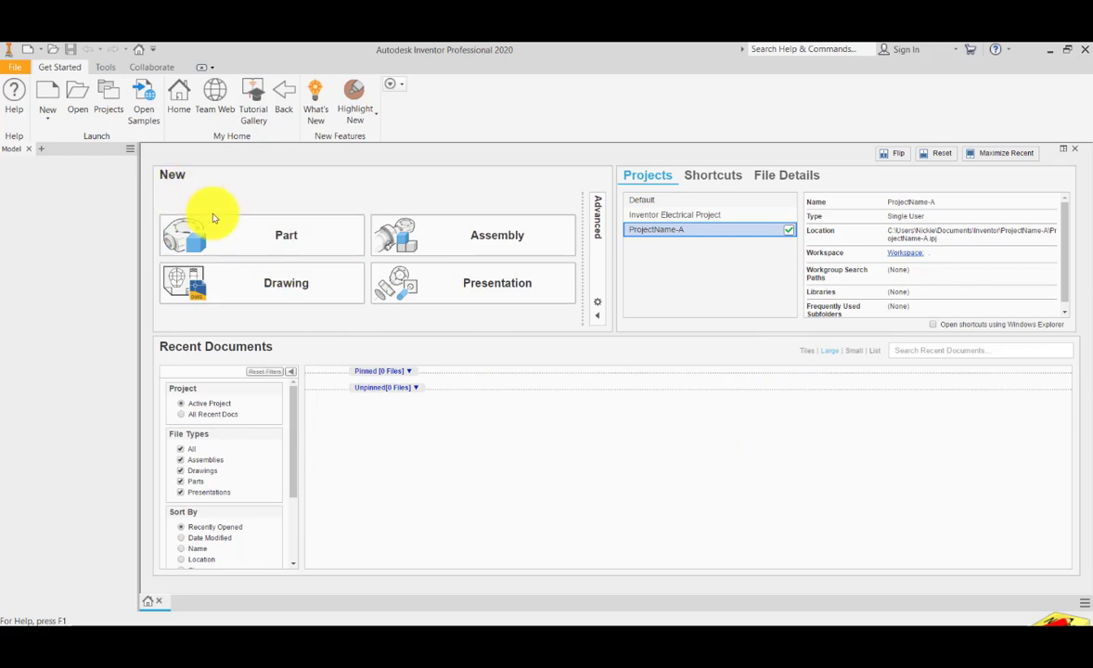
{"action": "left_click", "coordinate": [270, 244]}
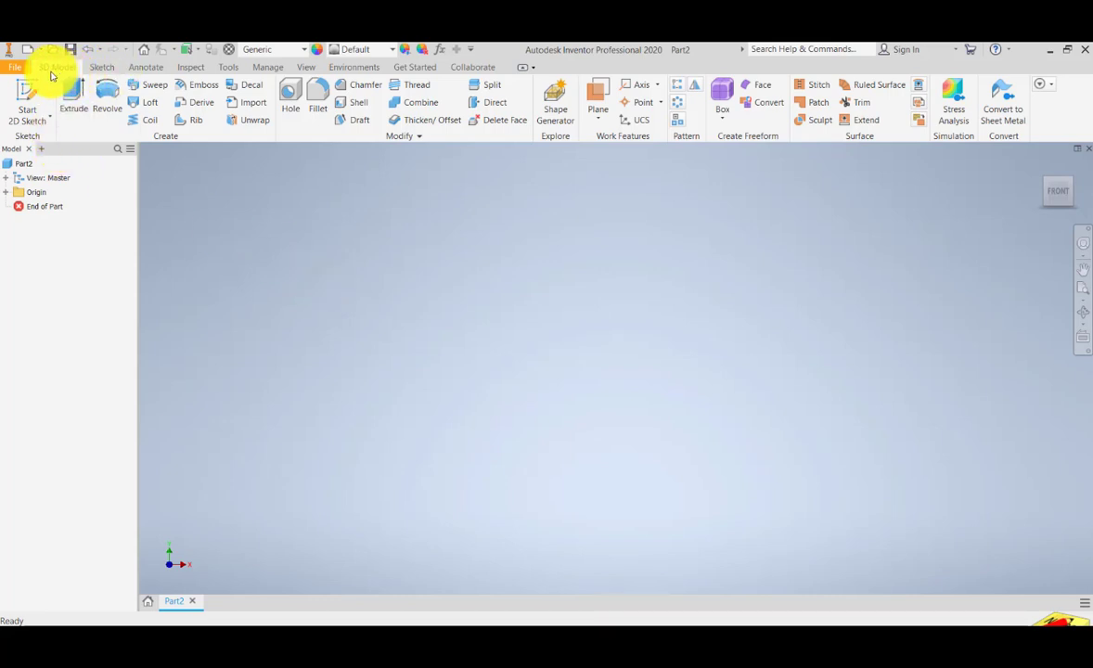
Examine the part environment's sketch, annotation, inspection, tools, management, view, environment, getting-started and collaboration commands, returning to the 3D modelling commands
{"action": "left_click", "coordinate": [100, 68]}
{"action": "left_click", "coordinate": [137, 69]}
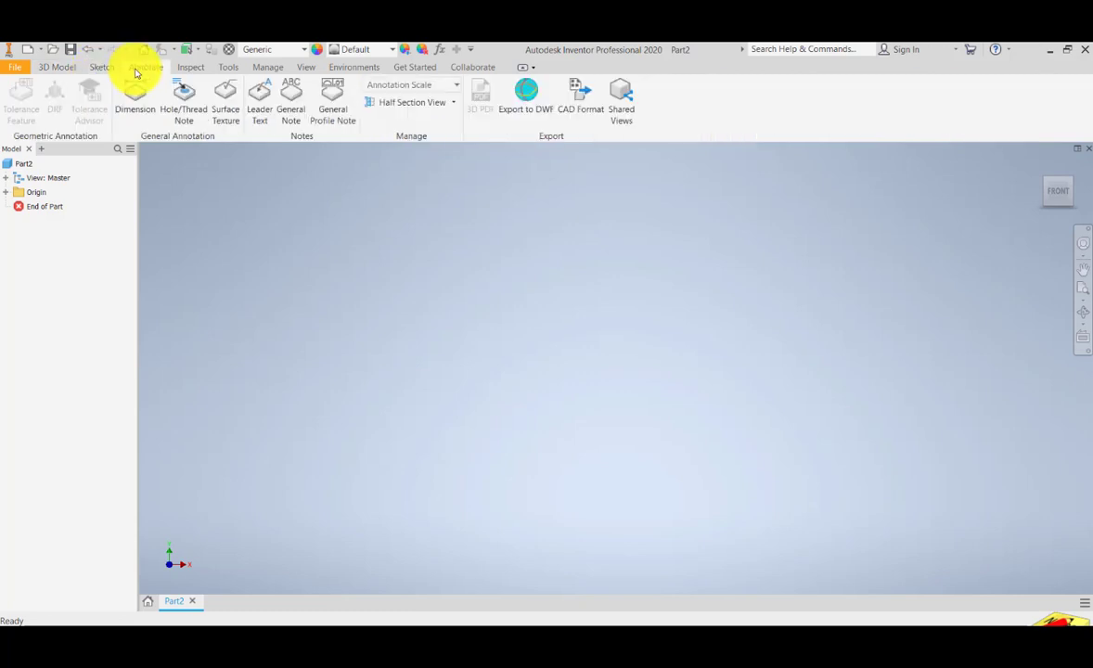
{"action": "left_click", "coordinate": [181, 73]}
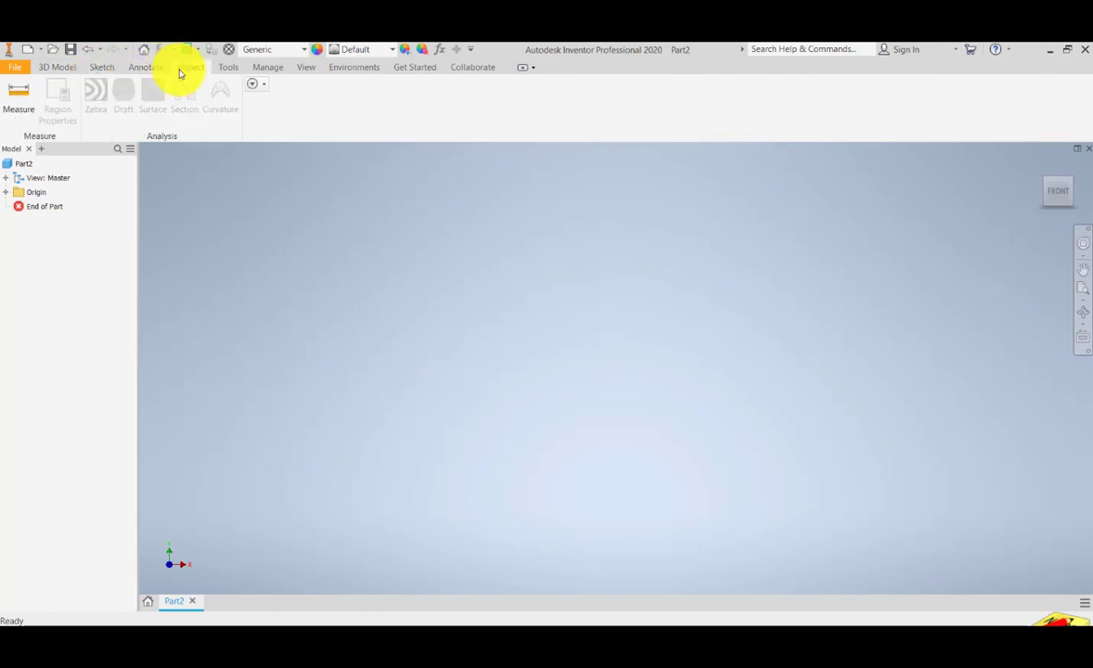
{"action": "left_click", "coordinate": [232, 72]}
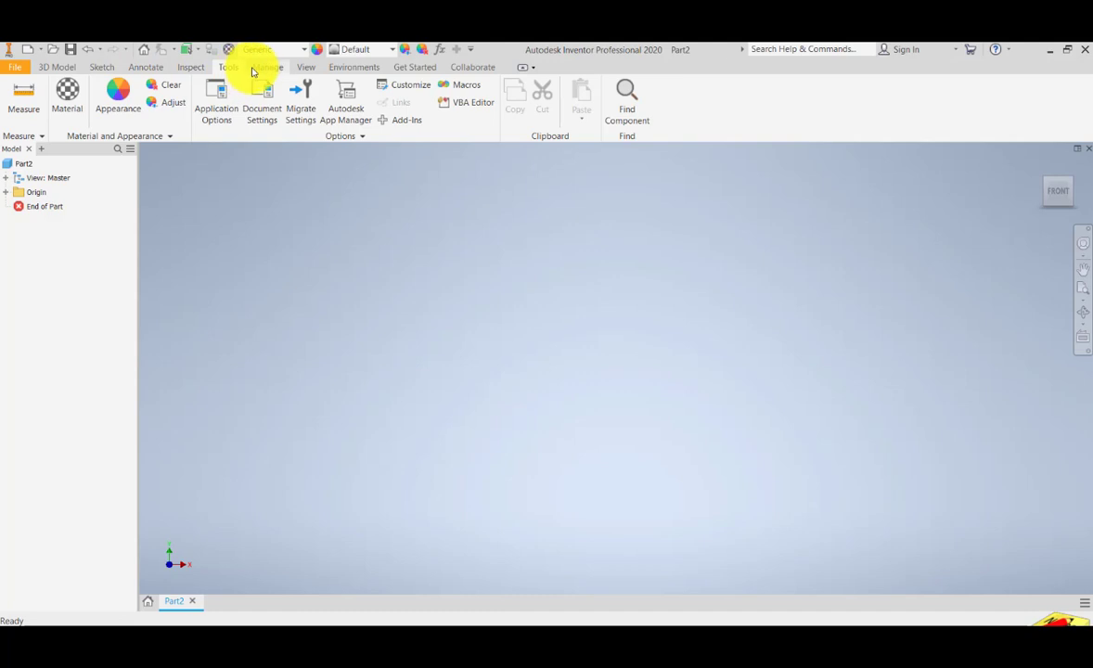
{"action": "left_click", "coordinate": [265, 69]}
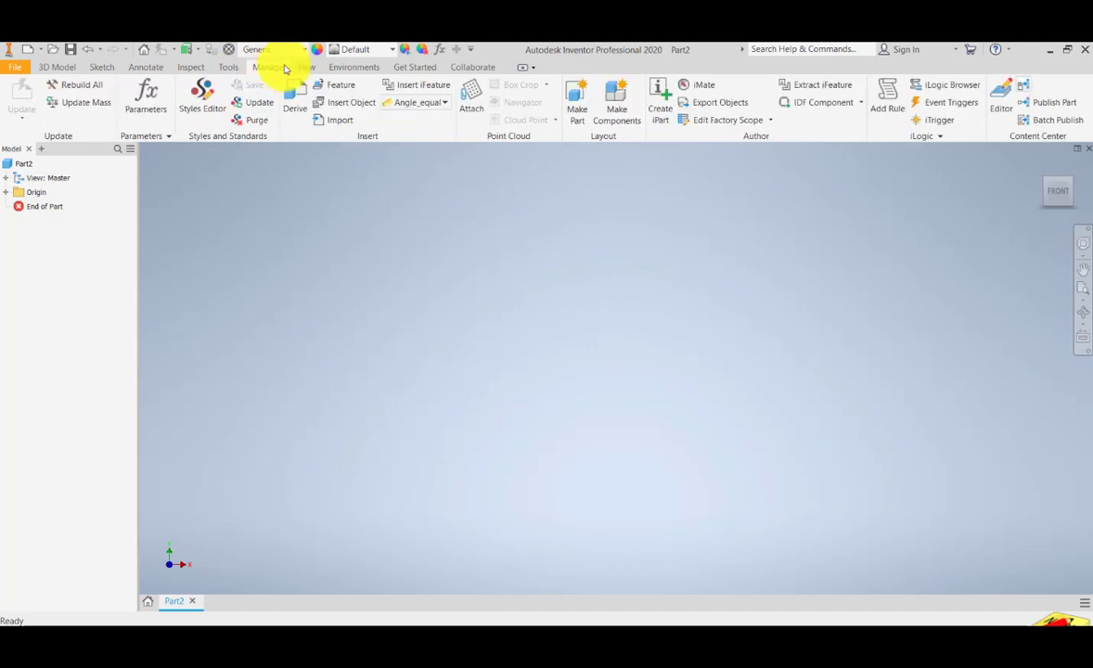
{"action": "left_click", "coordinate": [309, 68]}
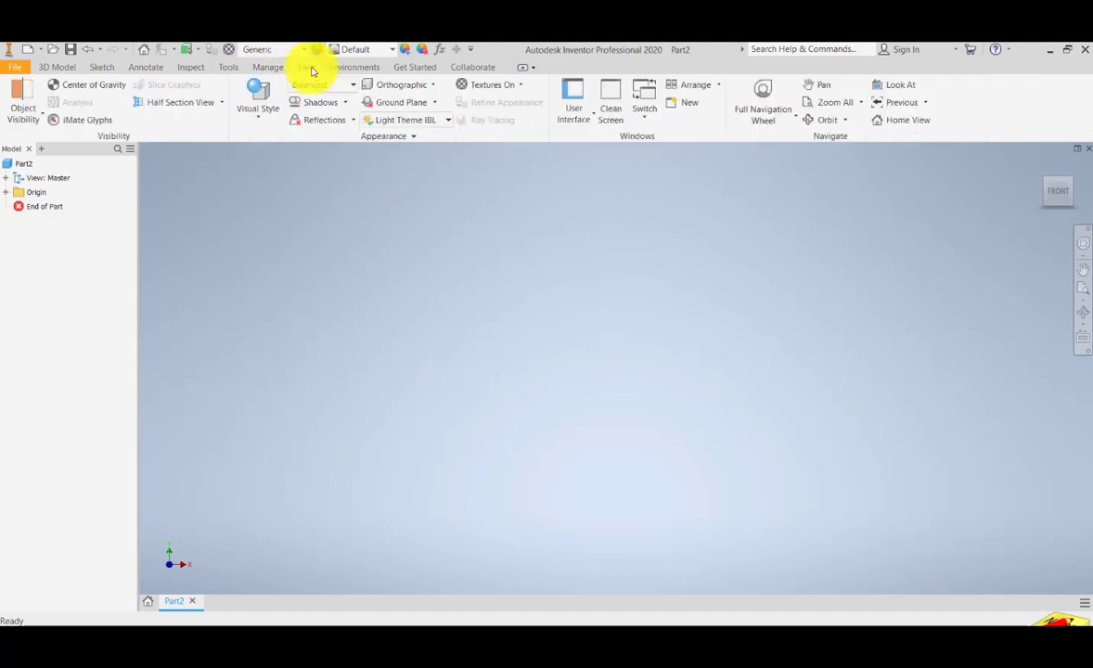
{"action": "left_click", "coordinate": [334, 68]}
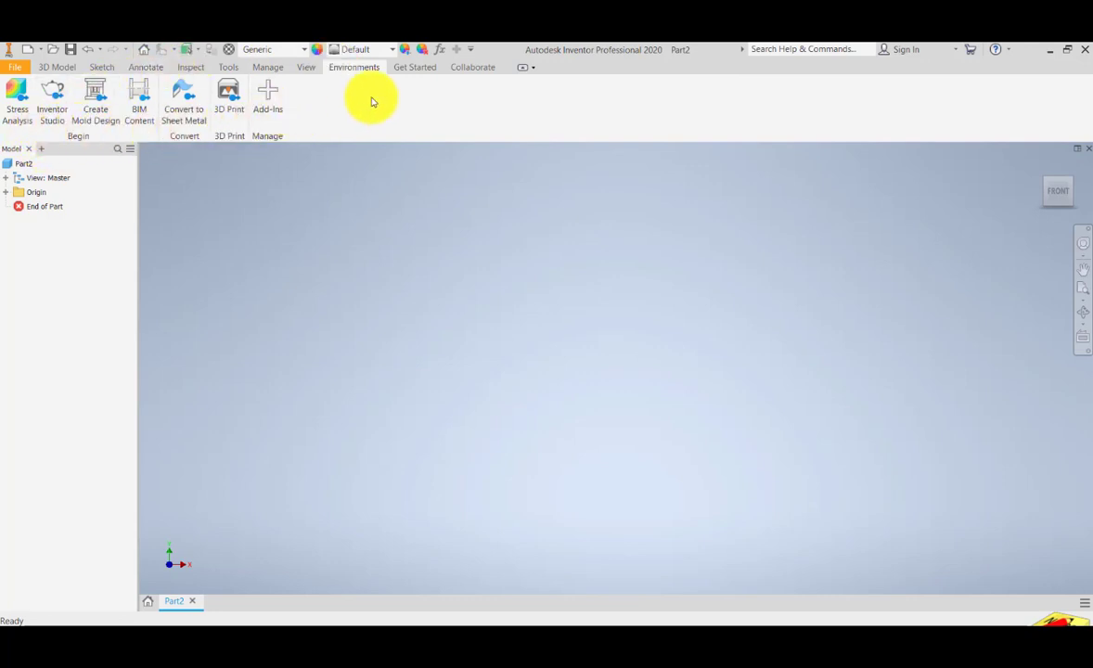
{"action": "left_click", "coordinate": [397, 70]}
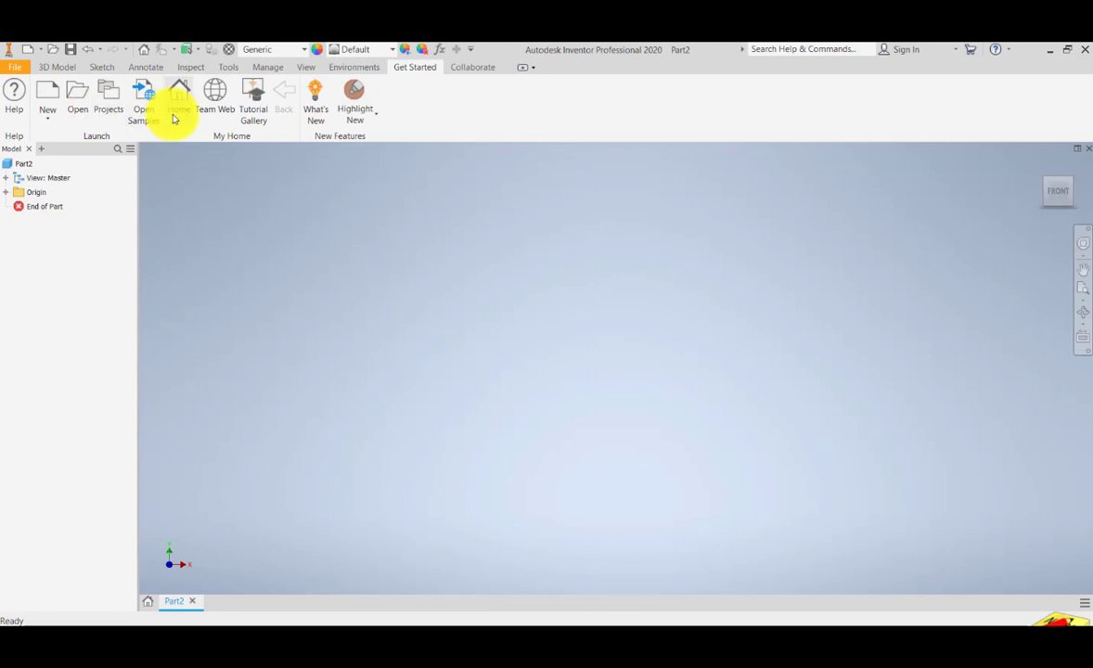
{"action": "left_click", "coordinate": [461, 74]}
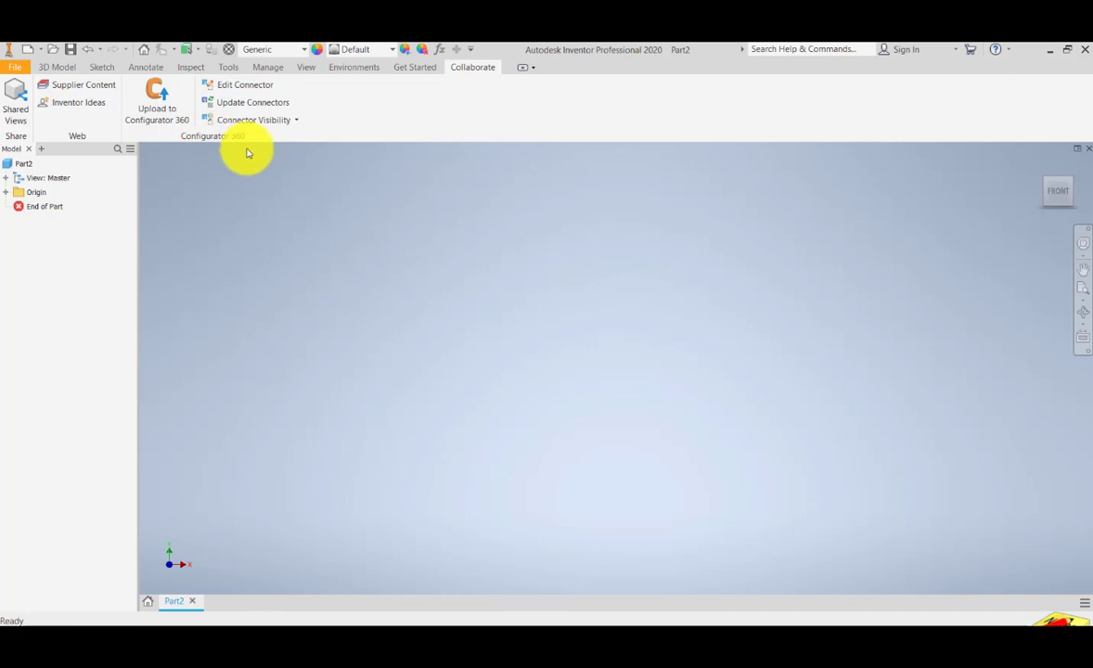
{"action": "left_click", "coordinate": [55, 68]}
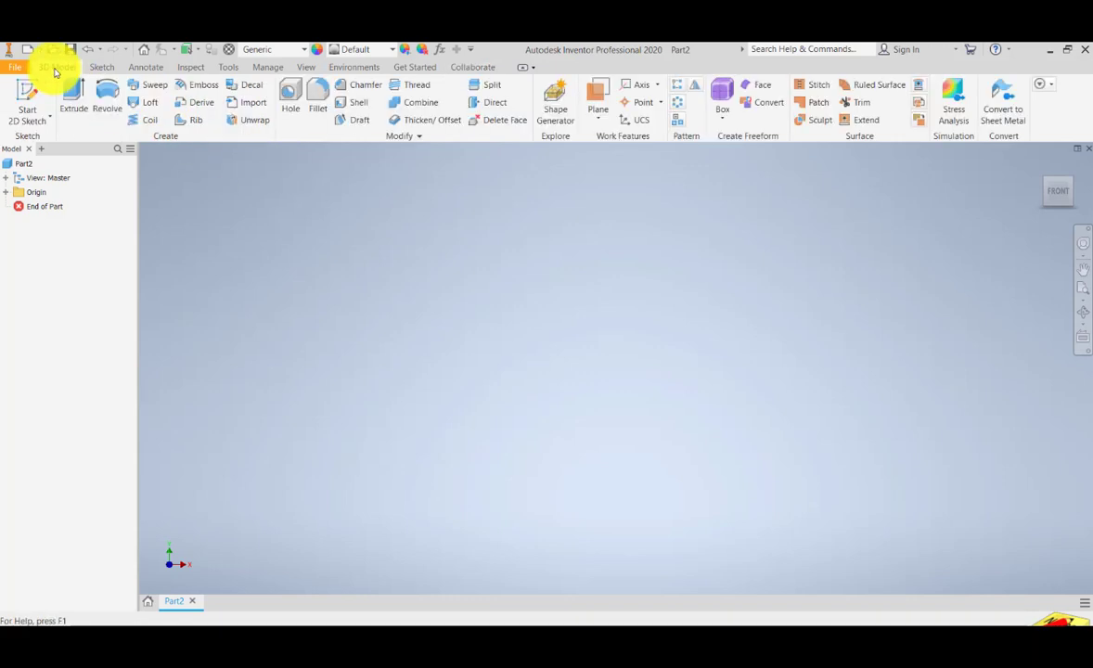
Examine the part's origin planes and axes one by one, viewing the Z axis from the home view
{"action": "left_click", "coordinate": [103, 67]}
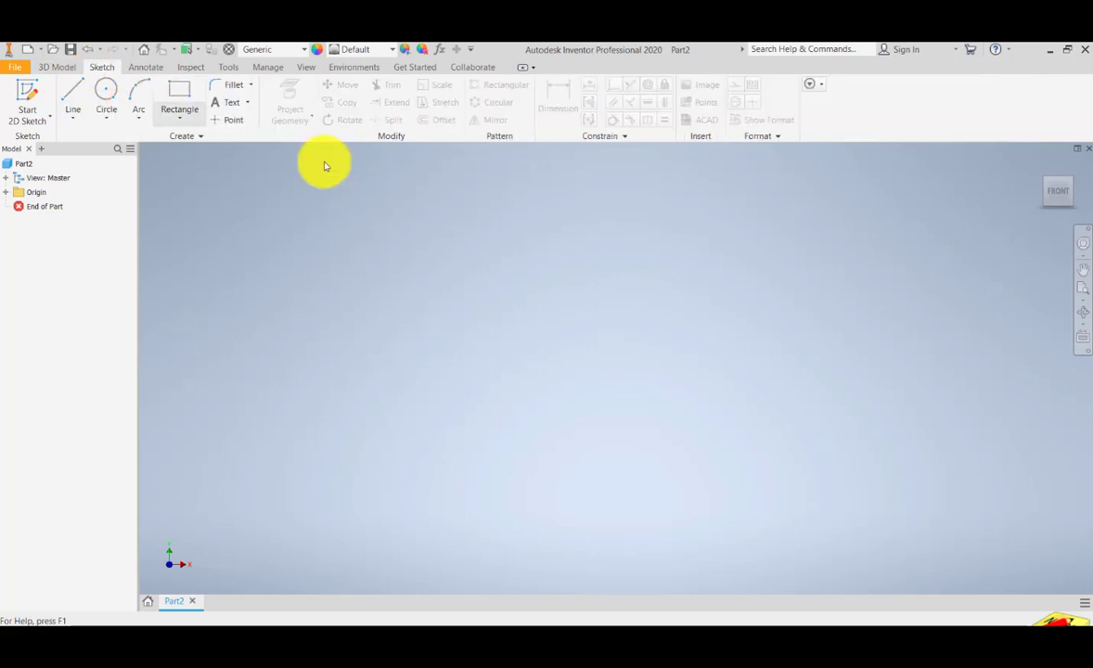
{"action": "left_click", "coordinate": [7, 193]}
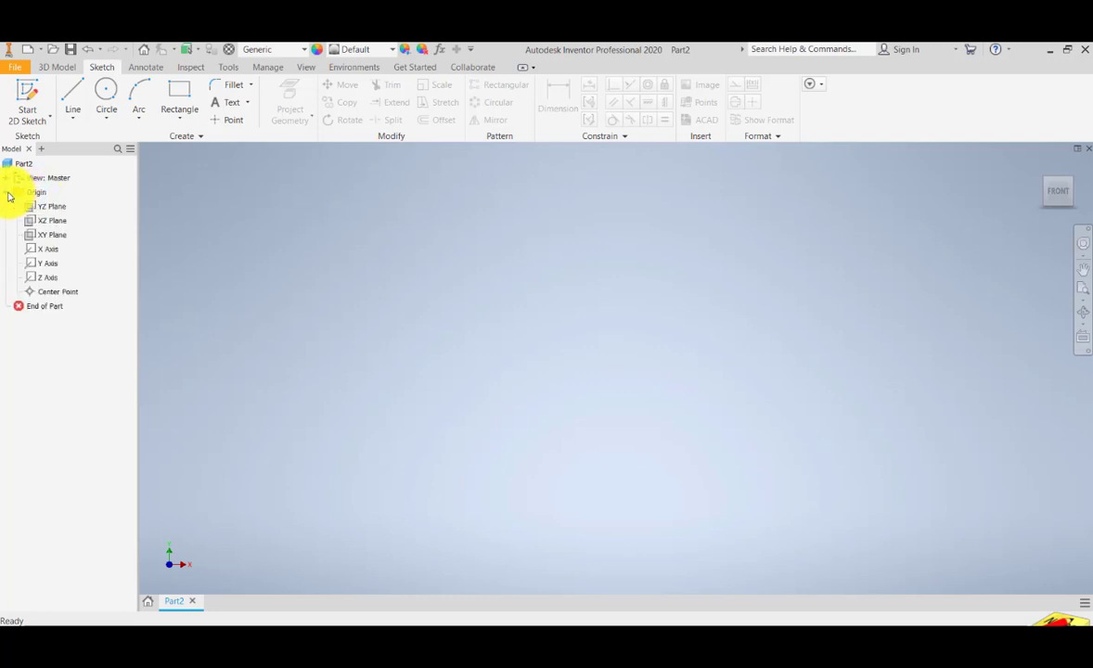
{"action": "left_click", "coordinate": [58, 234]}
{"action": "left_click", "coordinate": [56, 221]}
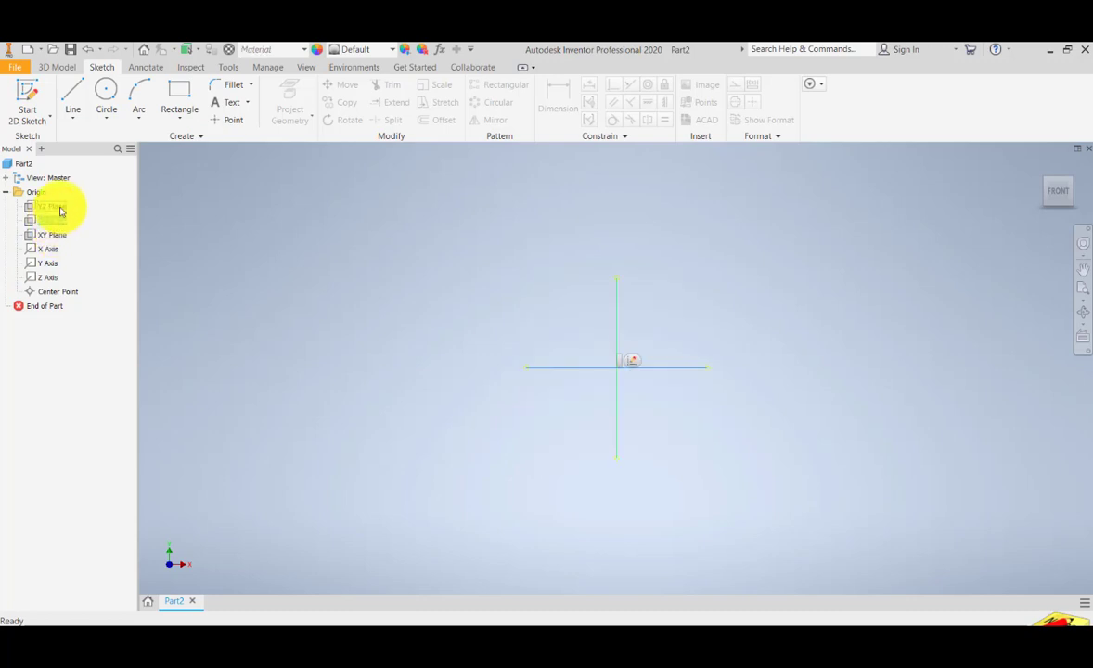
{"action": "left_click", "coordinate": [60, 209]}
{"action": "left_click", "coordinate": [53, 251]}
{"action": "left_click", "coordinate": [50, 264]}
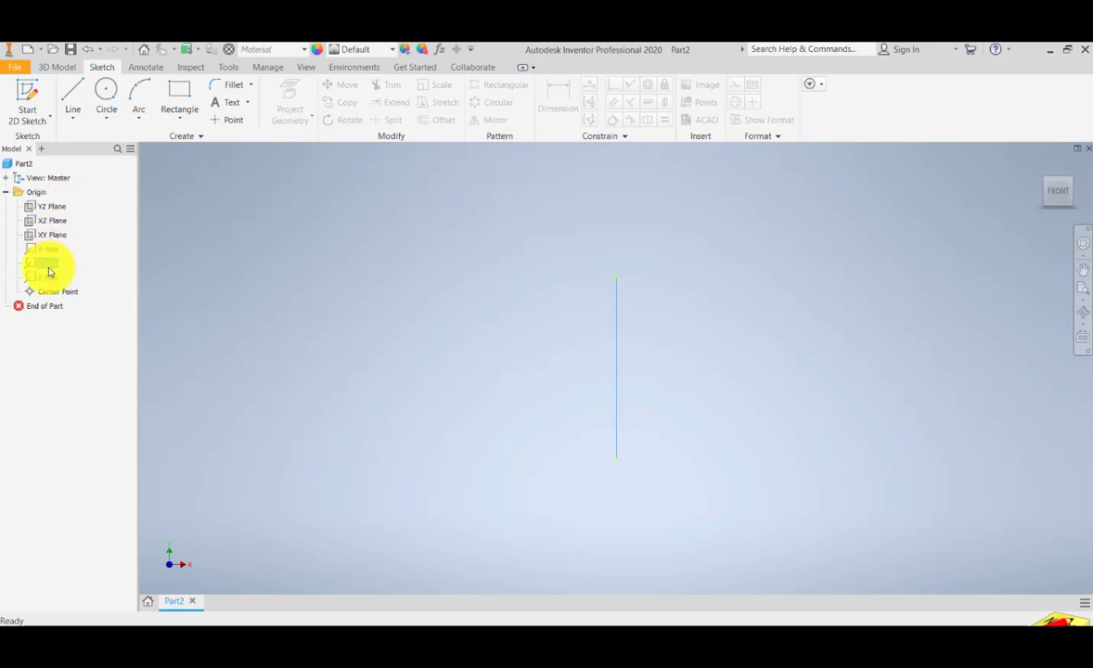
{"action": "left_click", "coordinate": [51, 278]}
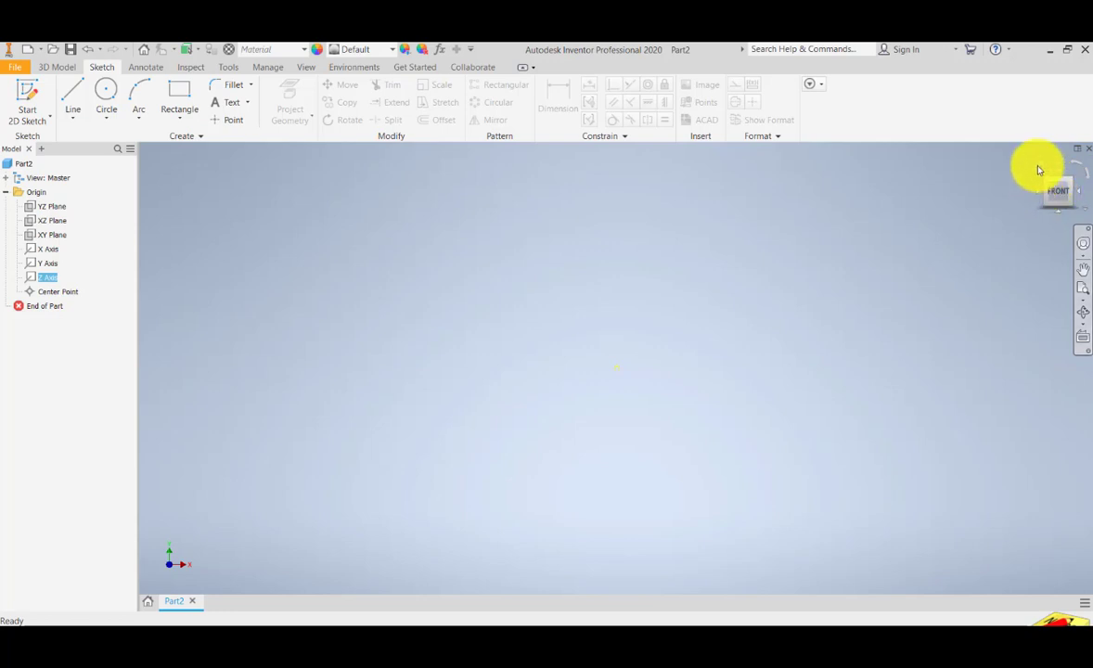
{"action": "left_click", "coordinate": [1042, 170]}
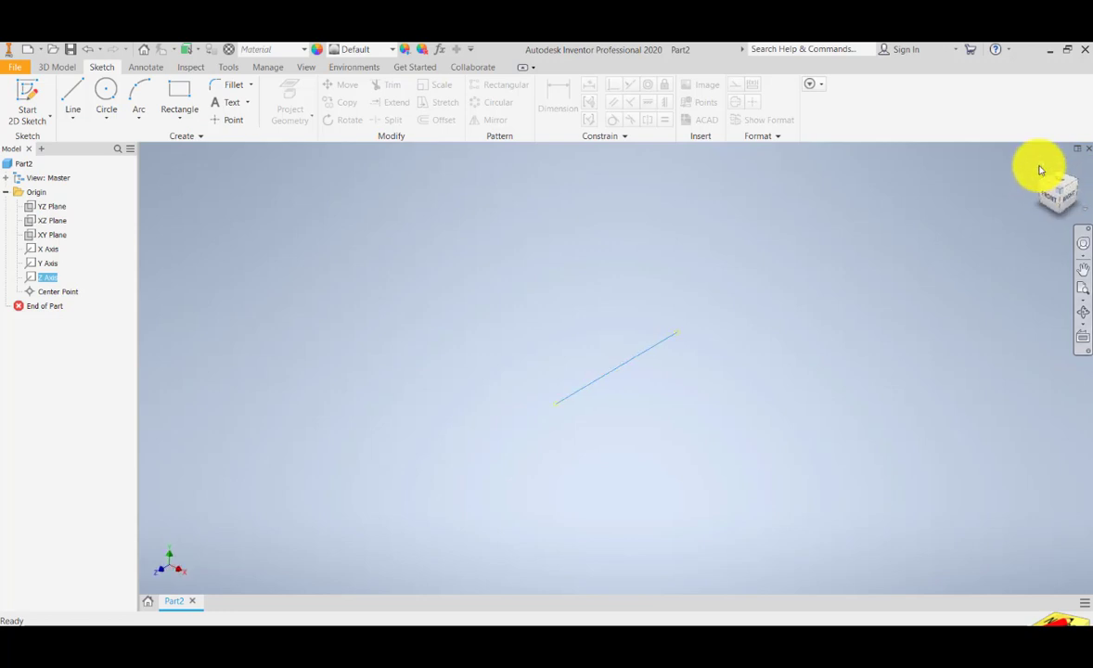
{"action": "left_click", "coordinate": [894, 373]}
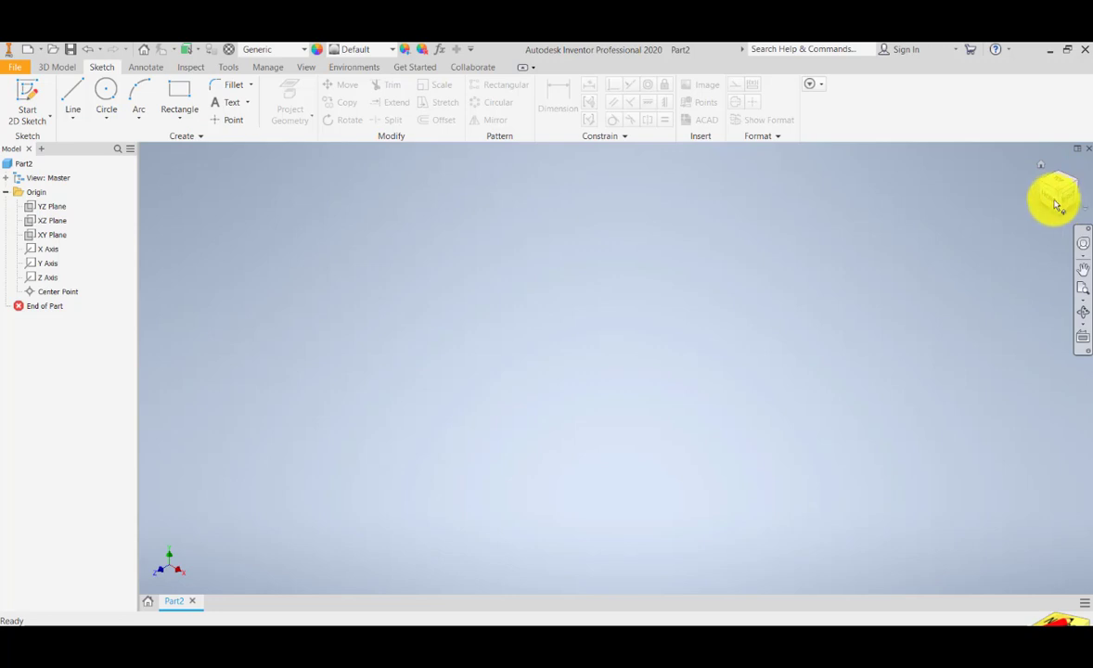
Look at the part from different ViewCube faces and return to the home view
{"action": "left_click", "coordinate": [1044, 193]}
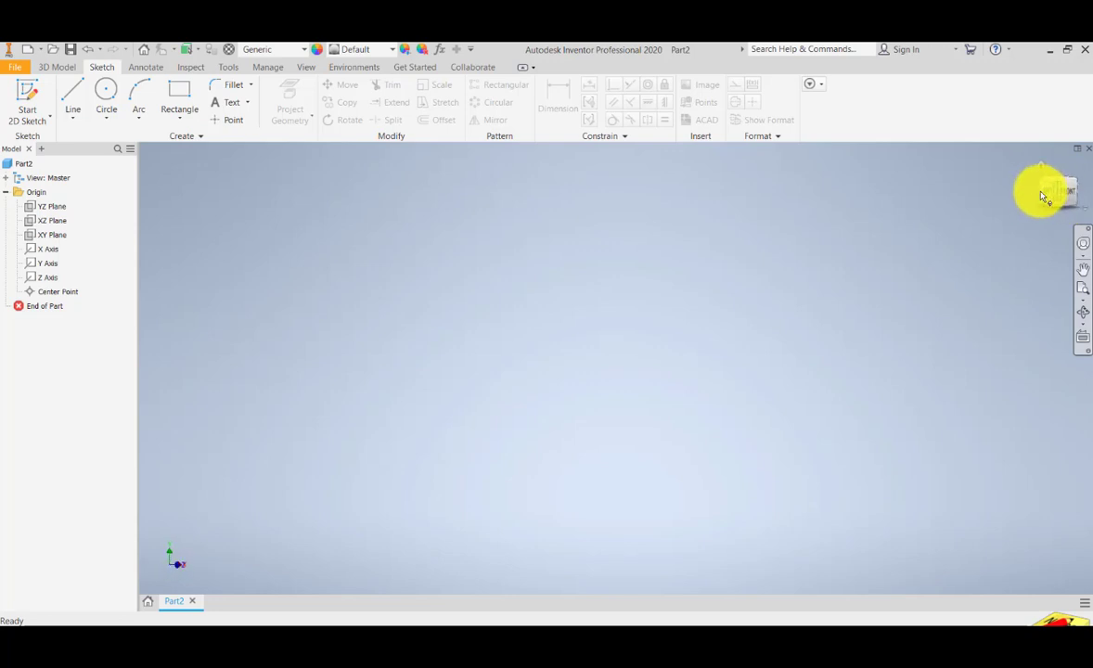
{"action": "left_click", "coordinate": [1050, 193]}
{"action": "left_click", "coordinate": [1044, 190]}
{"action": "left_click", "coordinate": [1041, 165]}
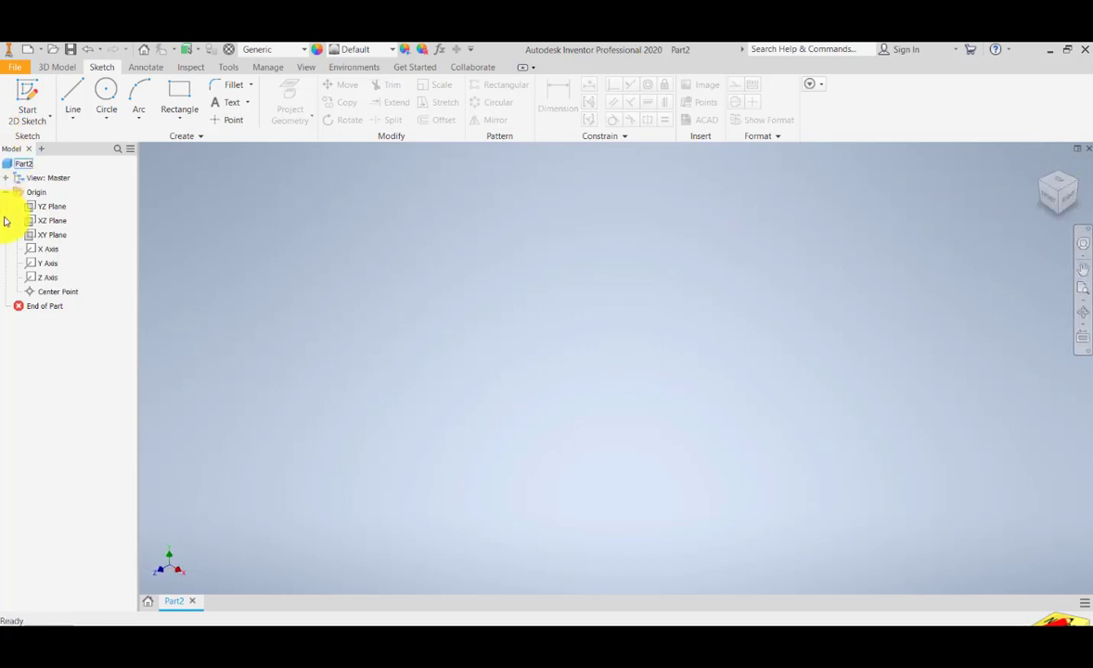
Examine the YZ, XZ and XY origin planes and the Z axis in the isometric home view
{"action": "left_click", "coordinate": [56, 209]}
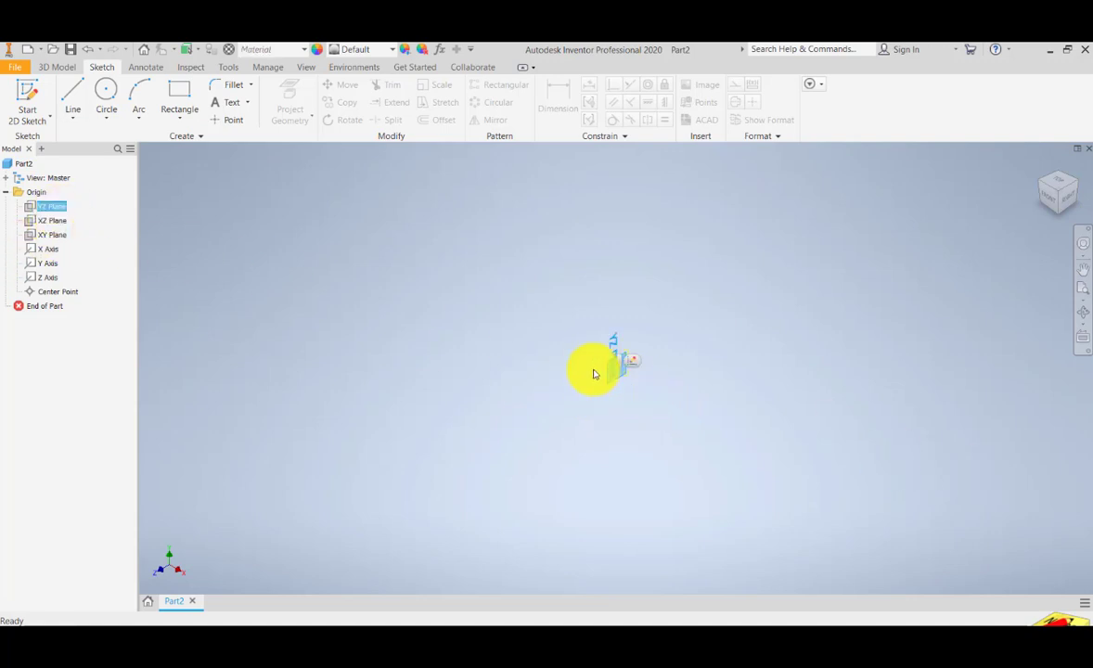
{"action": "scroll", "coordinate": [614, 376], "scroll_direction": "up", "scroll_amount": 3}
{"action": "scroll", "coordinate": [604, 365], "scroll_direction": "down", "scroll_amount": 6}
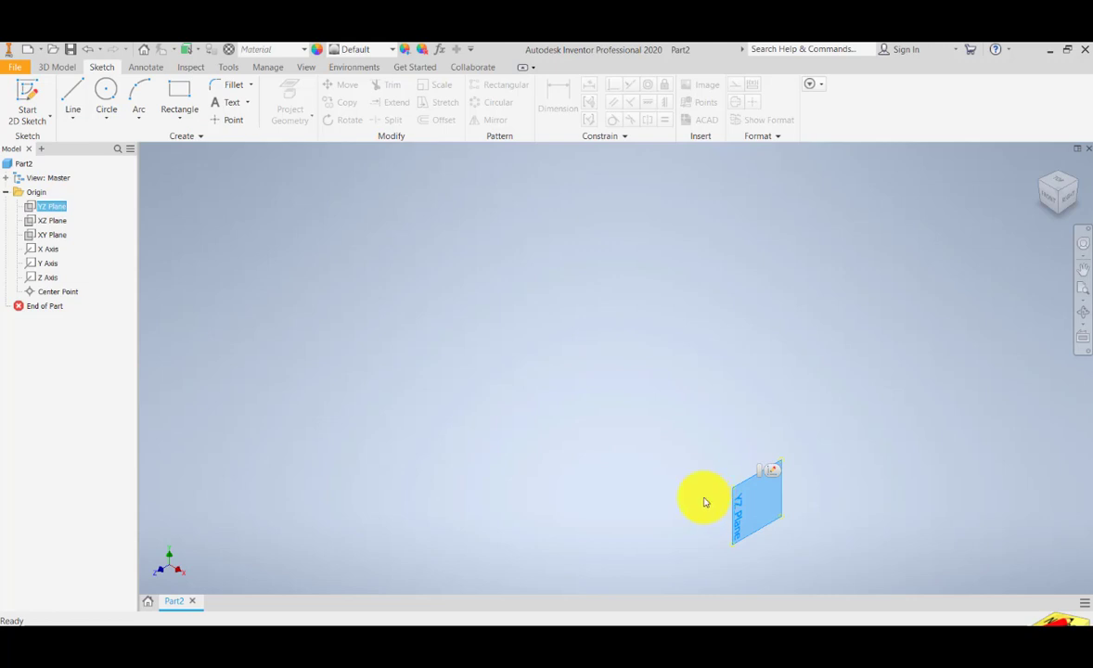
{"action": "middle_click_drag", "start_coordinate": [673, 498], "coordinate": [571, 422]}
{"action": "scroll", "coordinate": [723, 448], "scroll_direction": "up", "scroll_amount": 3}
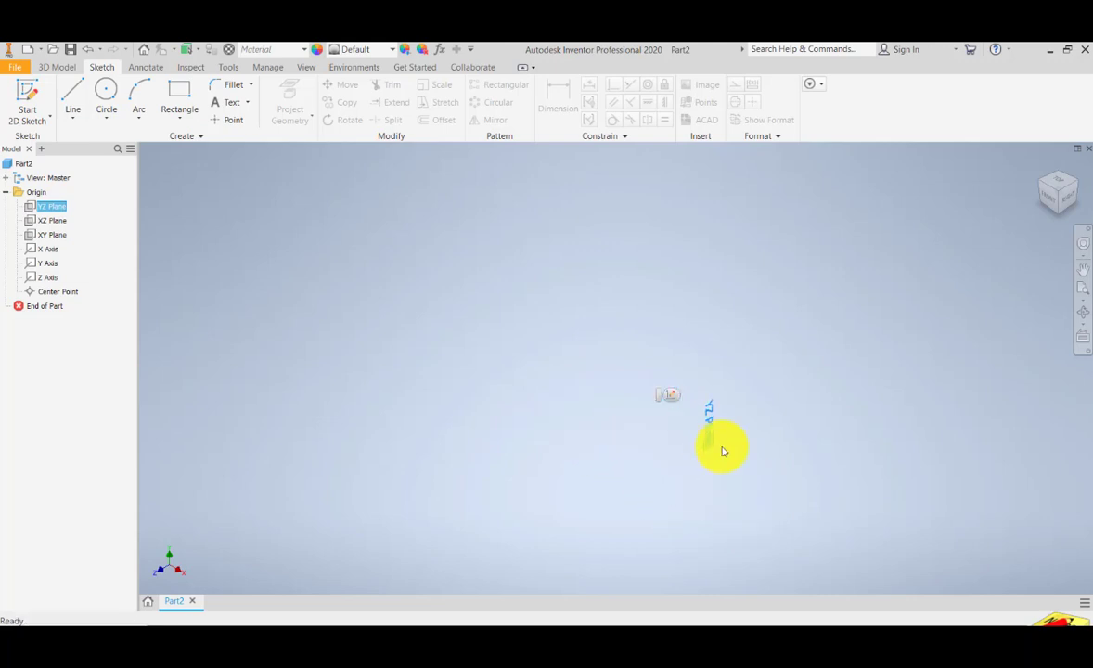
{"action": "scroll", "coordinate": [703, 495], "scroll_direction": "up", "scroll_amount": 2}
{"action": "scroll", "coordinate": [701, 495], "scroll_direction": "down", "scroll_amount": 3}
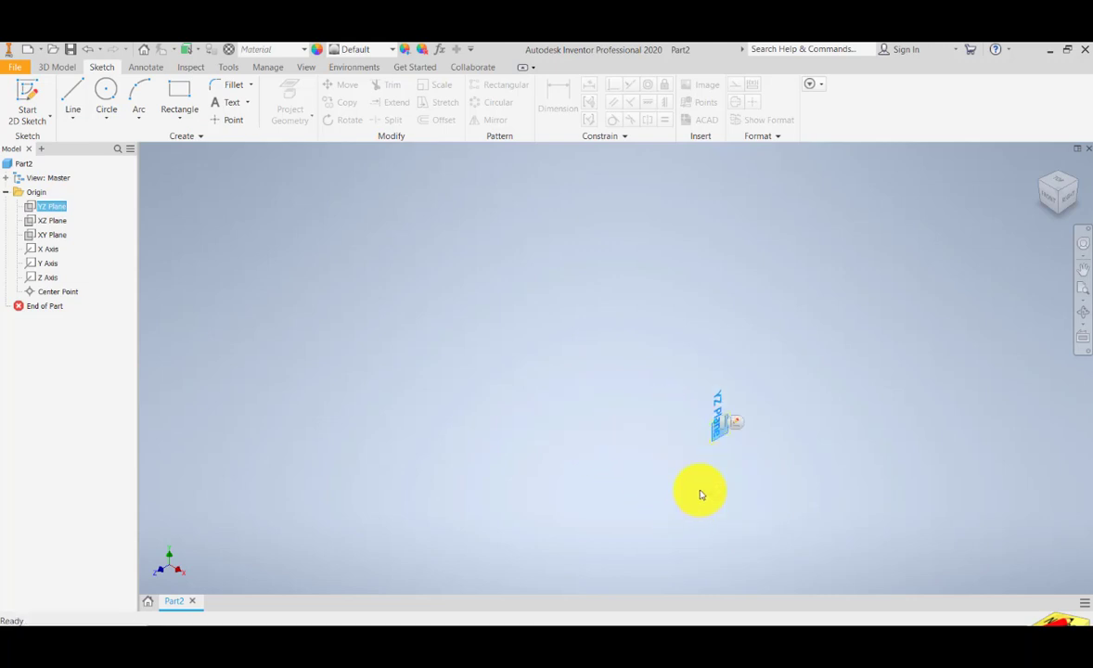
{"action": "scroll", "coordinate": [702, 495], "scroll_direction": "down", "scroll_amount": 4}
{"action": "scroll", "coordinate": [780, 485], "scroll_direction": "up", "scroll_amount": 5}
{"action": "scroll", "coordinate": [786, 474], "scroll_direction": "down", "scroll_amount": 1}
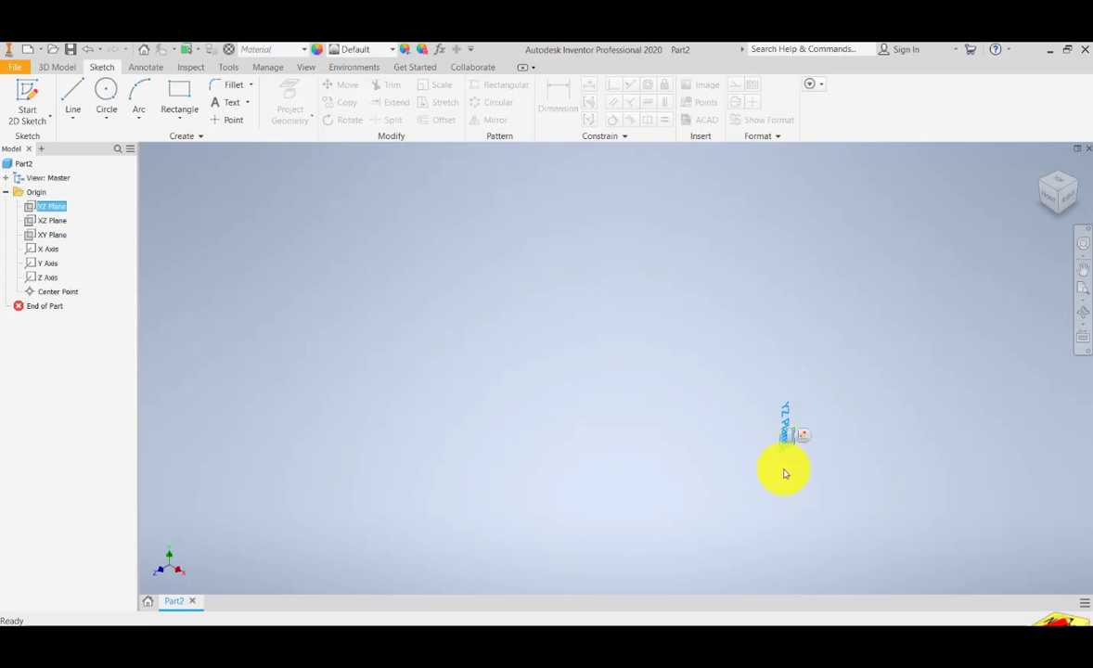
{"action": "left_click", "coordinate": [44, 222]}
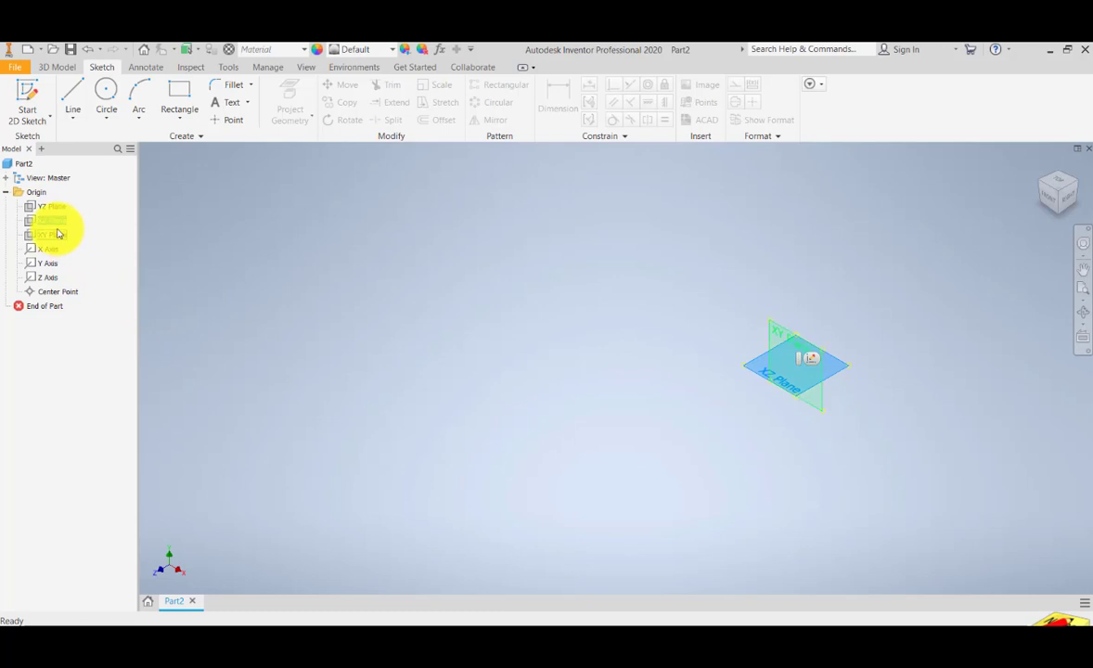
{"action": "left_click", "coordinate": [48, 277]}
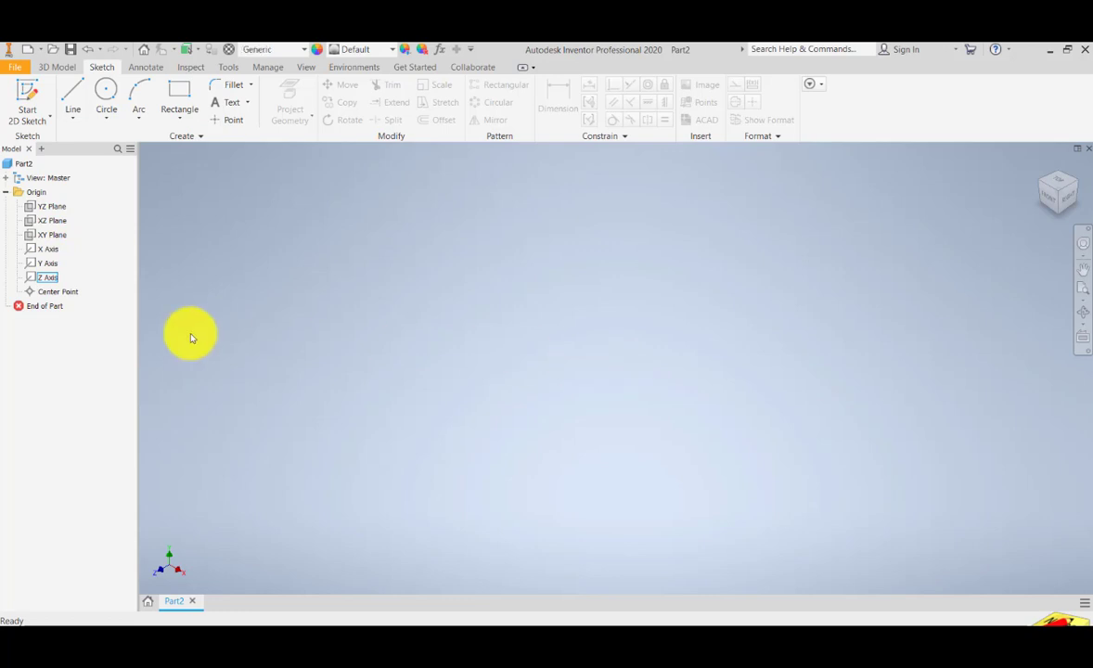
{"action": "left_click", "coordinate": [54, 238]}
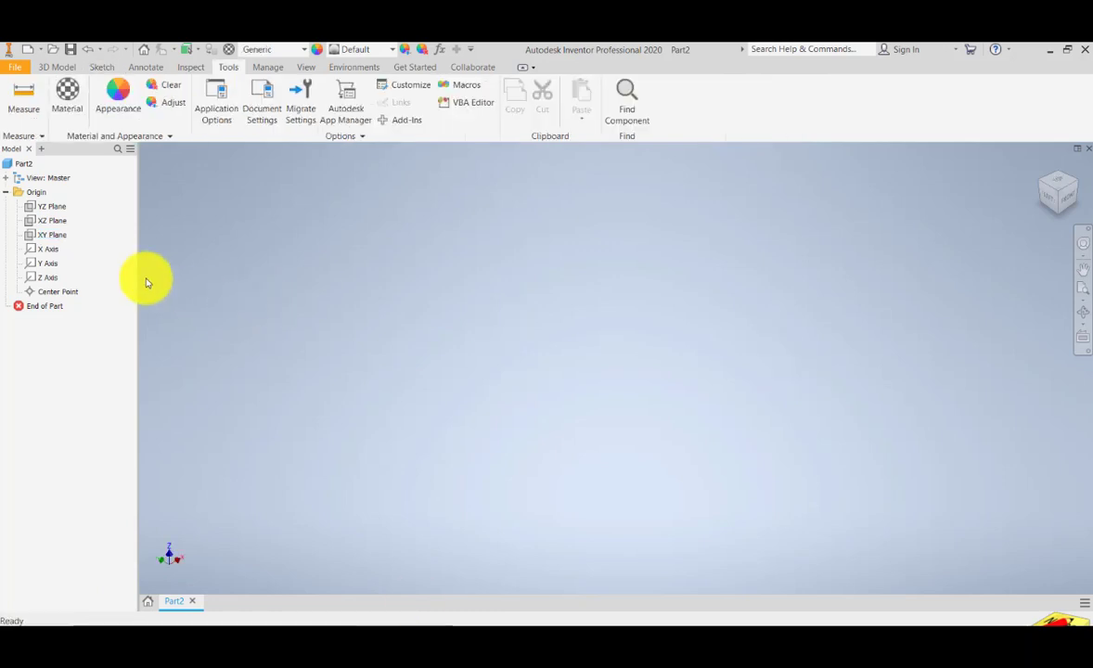
Select the XY plane and review the default ViewCube orientation in the display options without changing it
{"action": "left_click", "coordinate": [51, 239]}
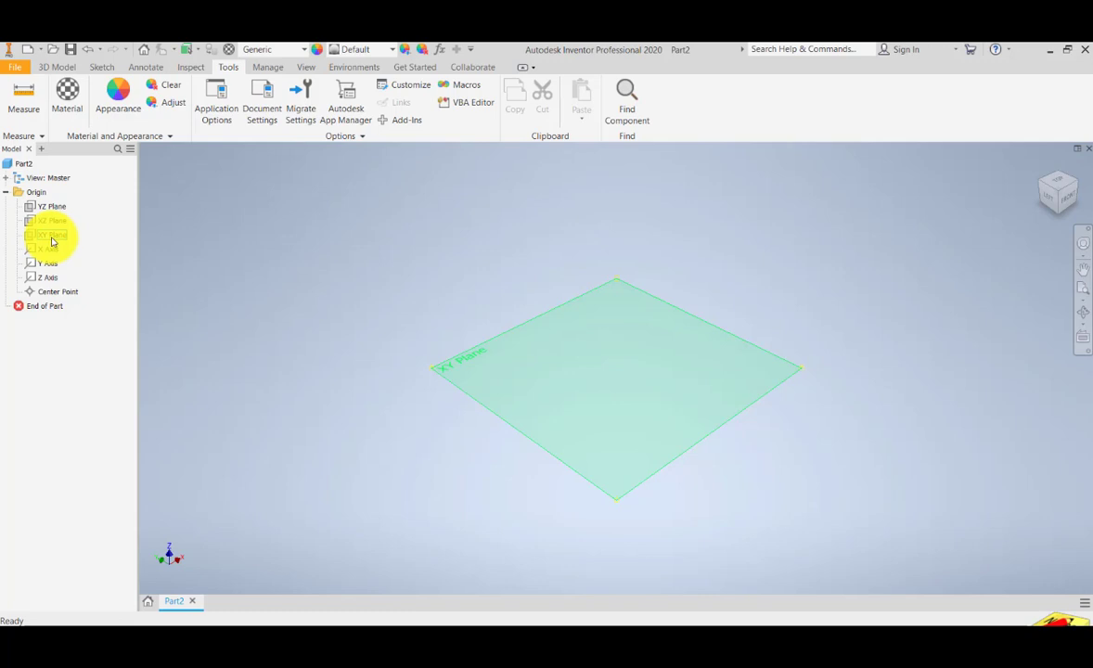
{"action": "left_click", "coordinate": [52, 240]}
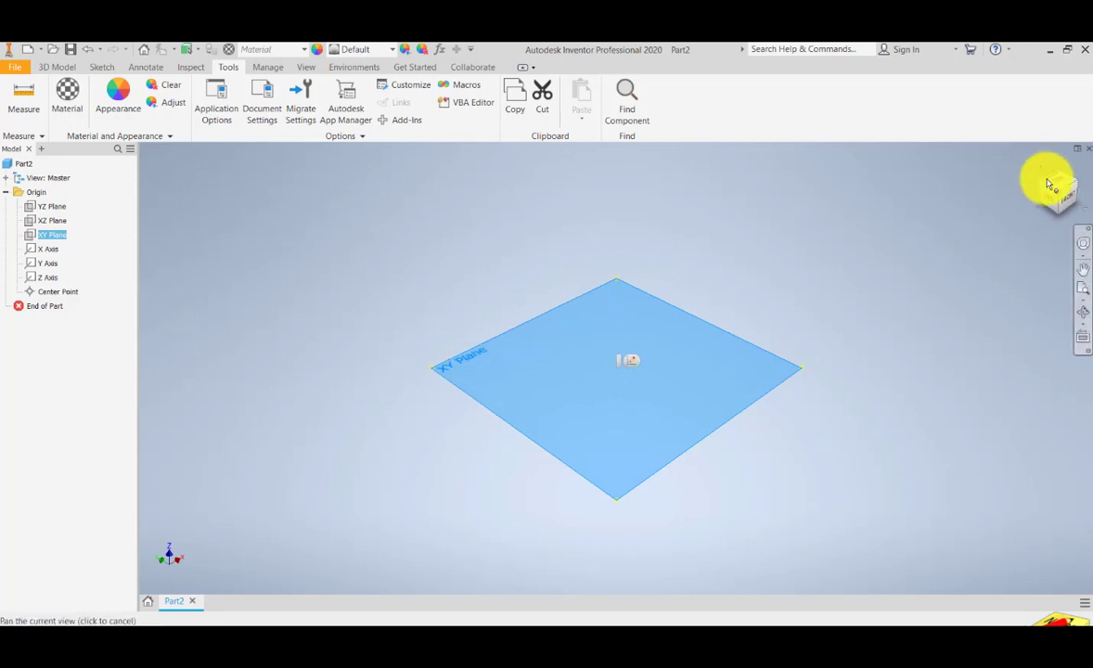
{"action": "left_click", "coordinate": [215, 106]}
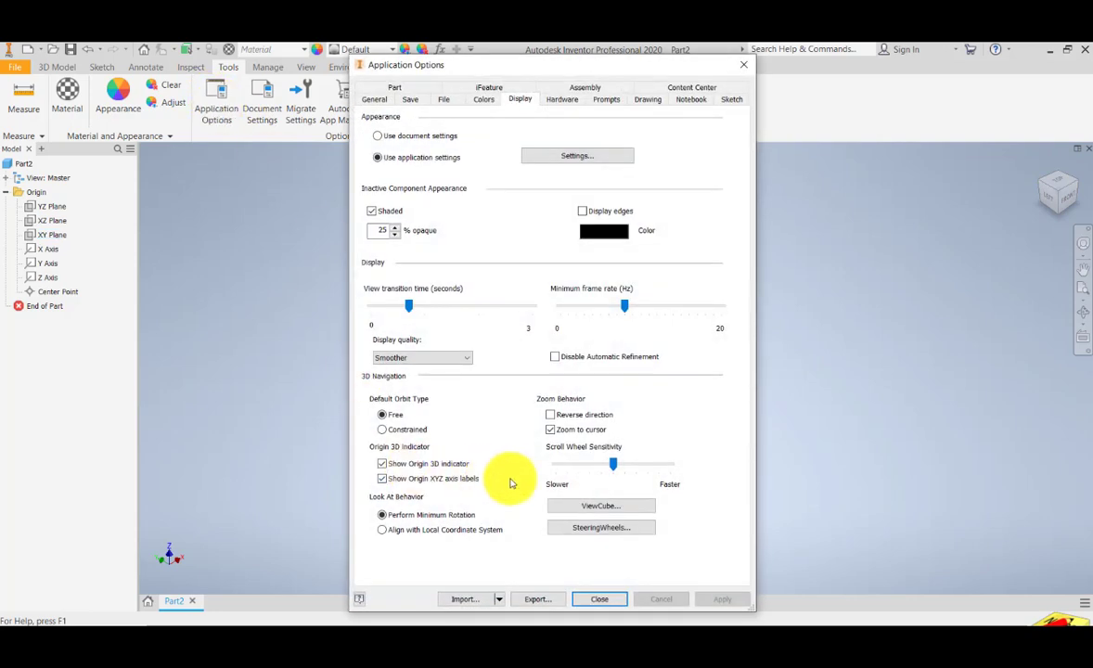
{"action": "left_click", "coordinate": [586, 506]}
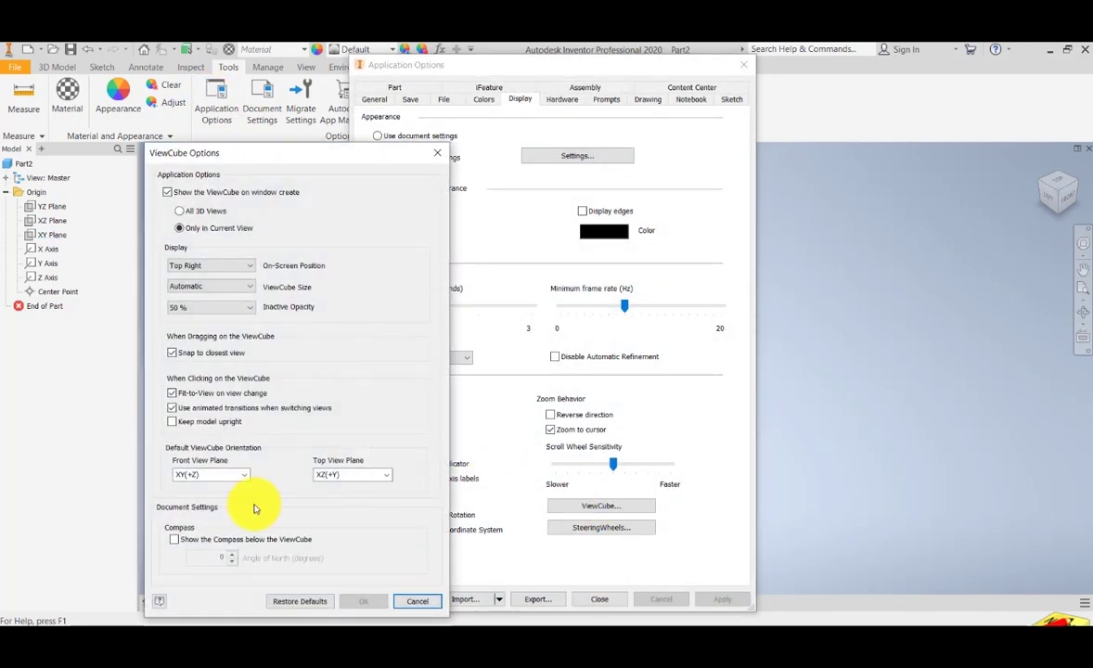
{"action": "left_click", "coordinate": [414, 598]}
{"action": "left_click", "coordinate": [597, 599]}
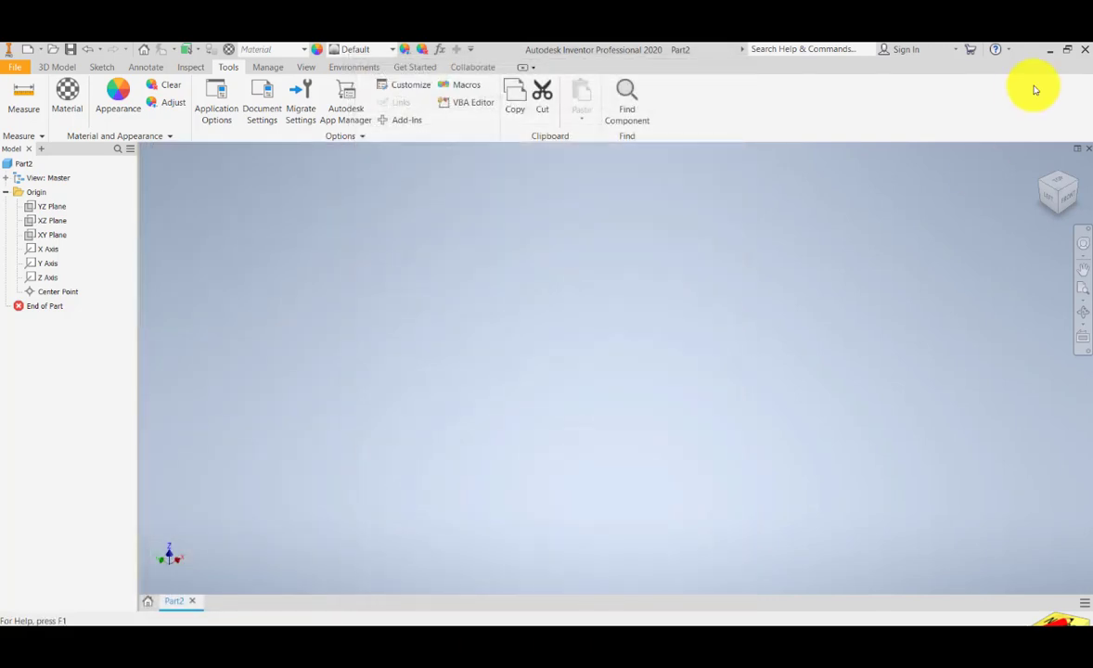
View the XY plane from the top and return to the home view
{"action": "left_click", "coordinate": [1056, 186]}
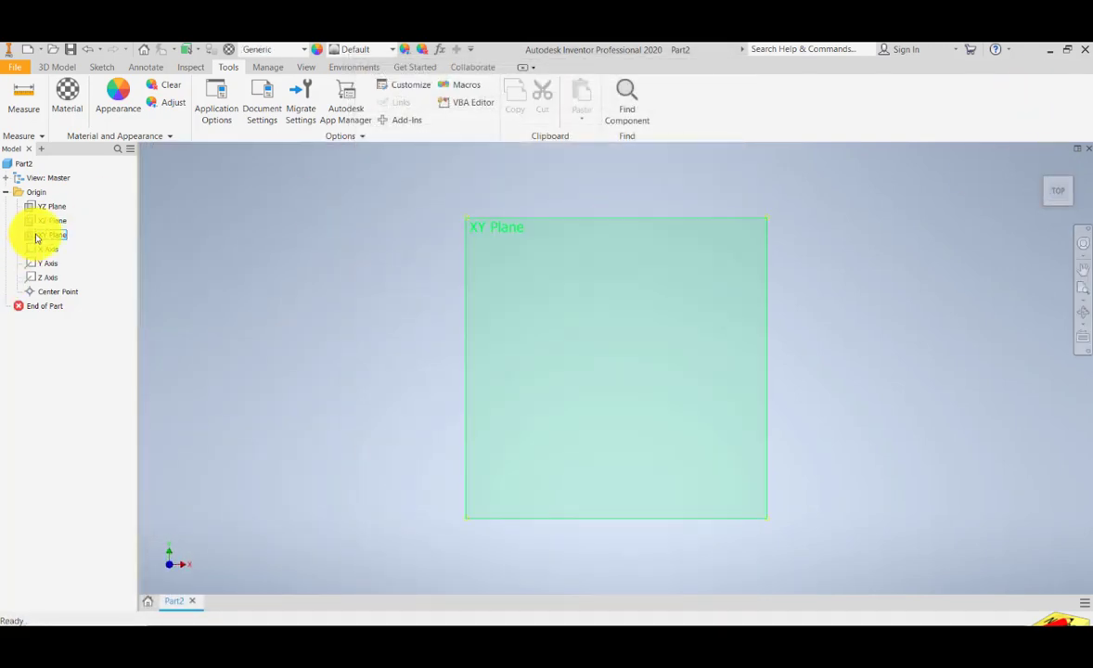
{"action": "left_click", "coordinate": [37, 236]}
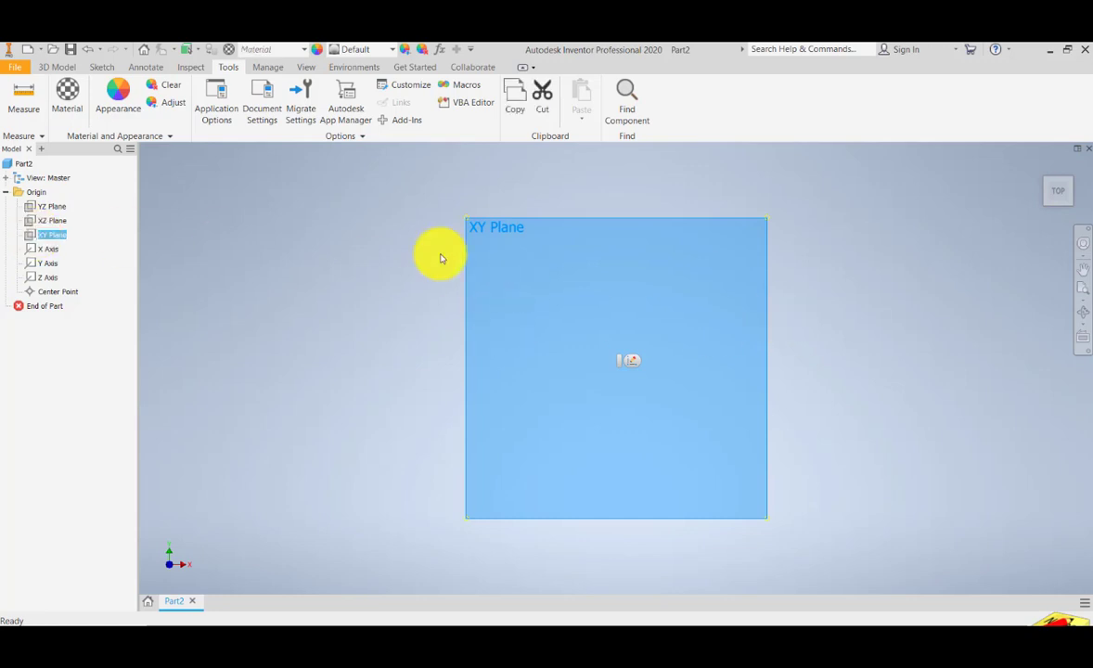
{"action": "key", "text": "F6"}
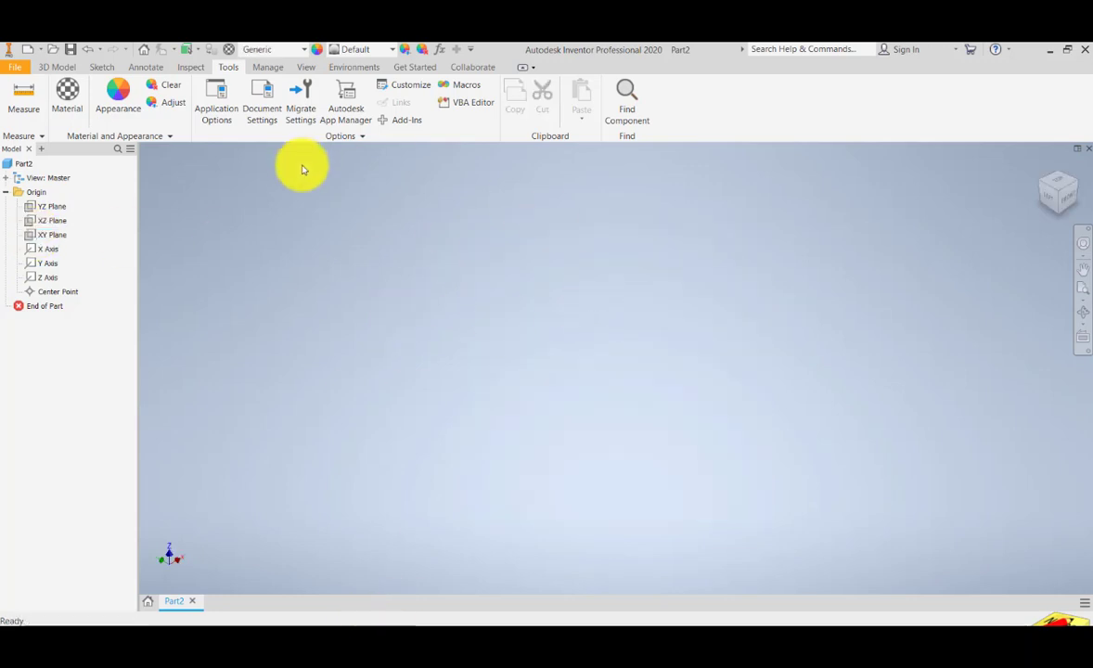
Set the default ViewCube orientation to front view plane YZ(+X) and top view plane XY(+Z), and apply the application options
{"action": "left_click", "coordinate": [215, 111]}
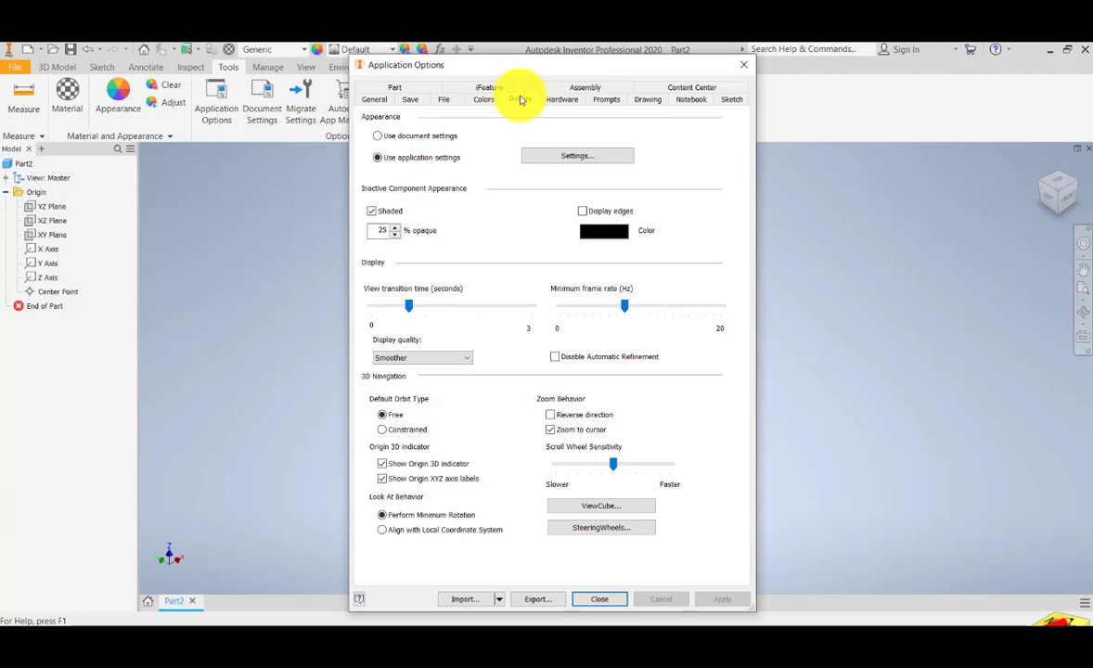
{"action": "left_click", "coordinate": [603, 506]}
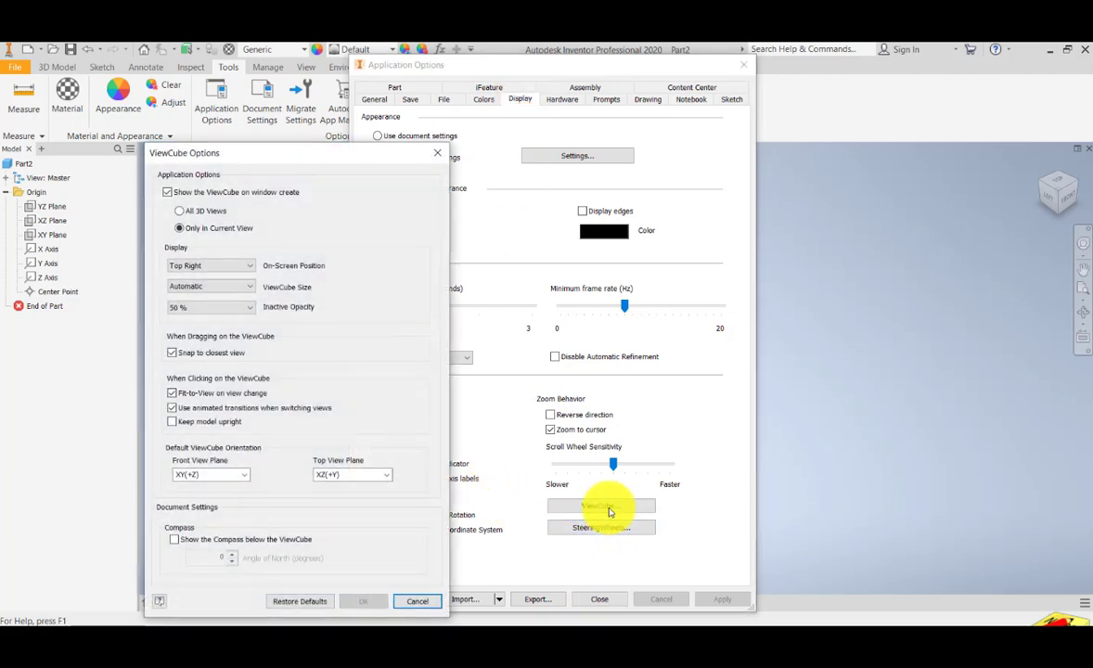
{"action": "left_click", "coordinate": [244, 478]}
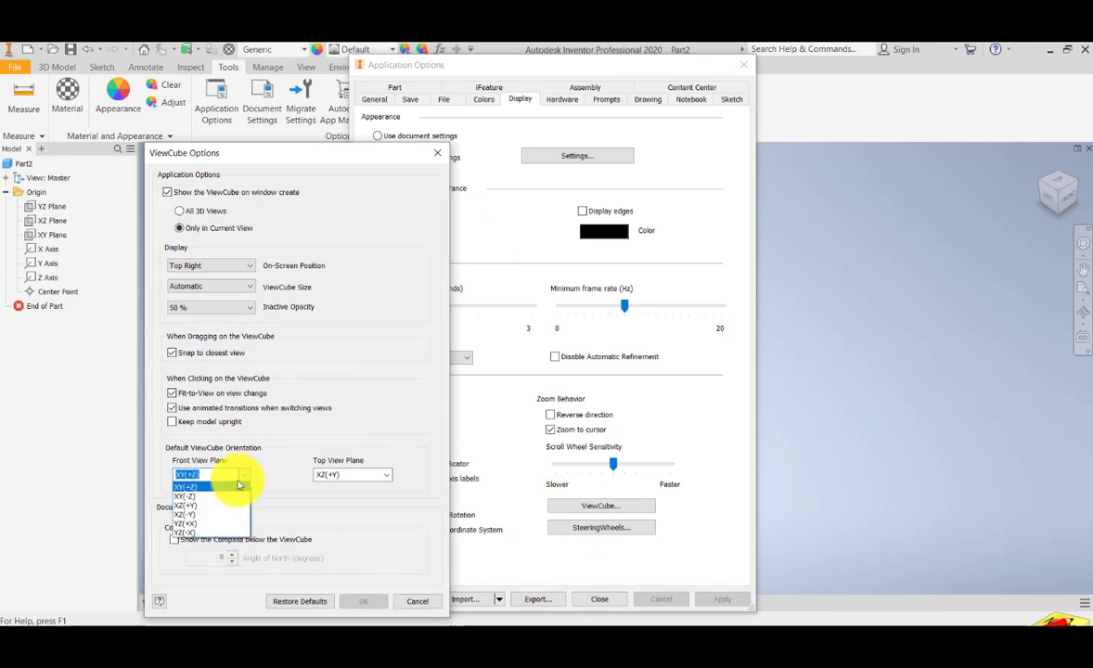
{"action": "left_click", "coordinate": [199, 528]}
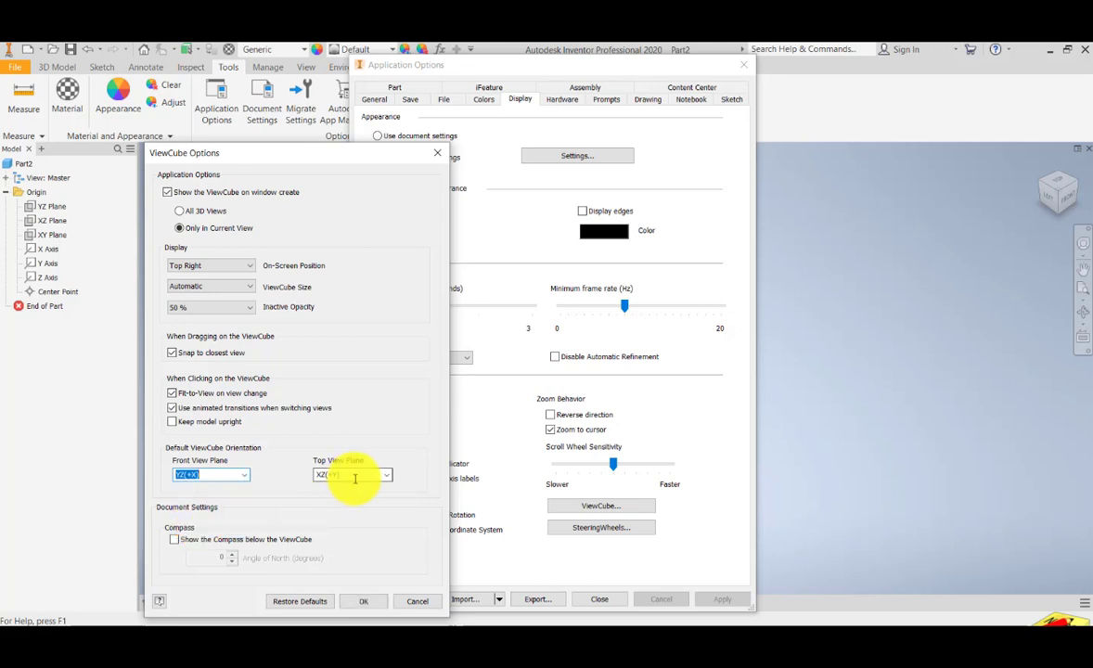
{"action": "left_click", "coordinate": [384, 480]}
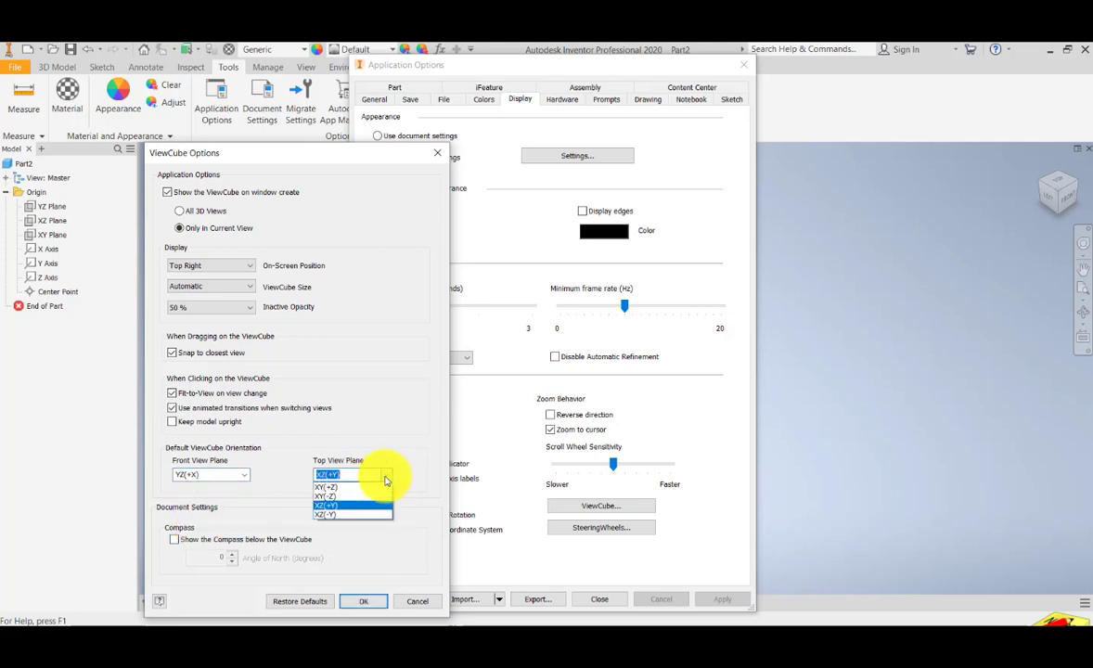
{"action": "left_click", "coordinate": [334, 492]}
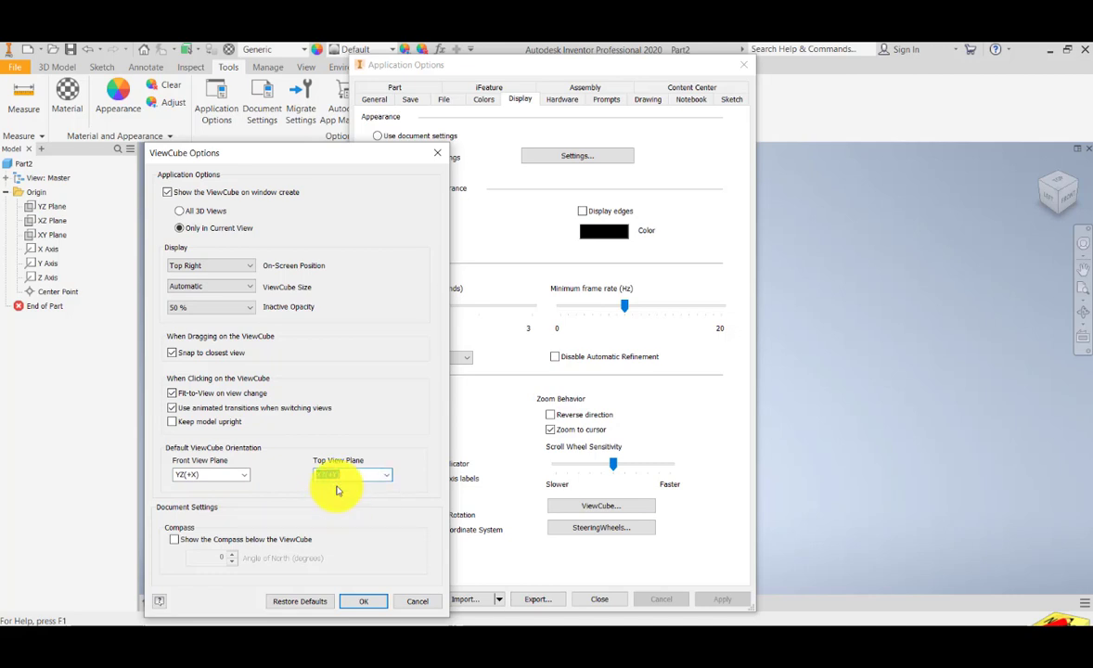
{"action": "left_click", "coordinate": [365, 601]}
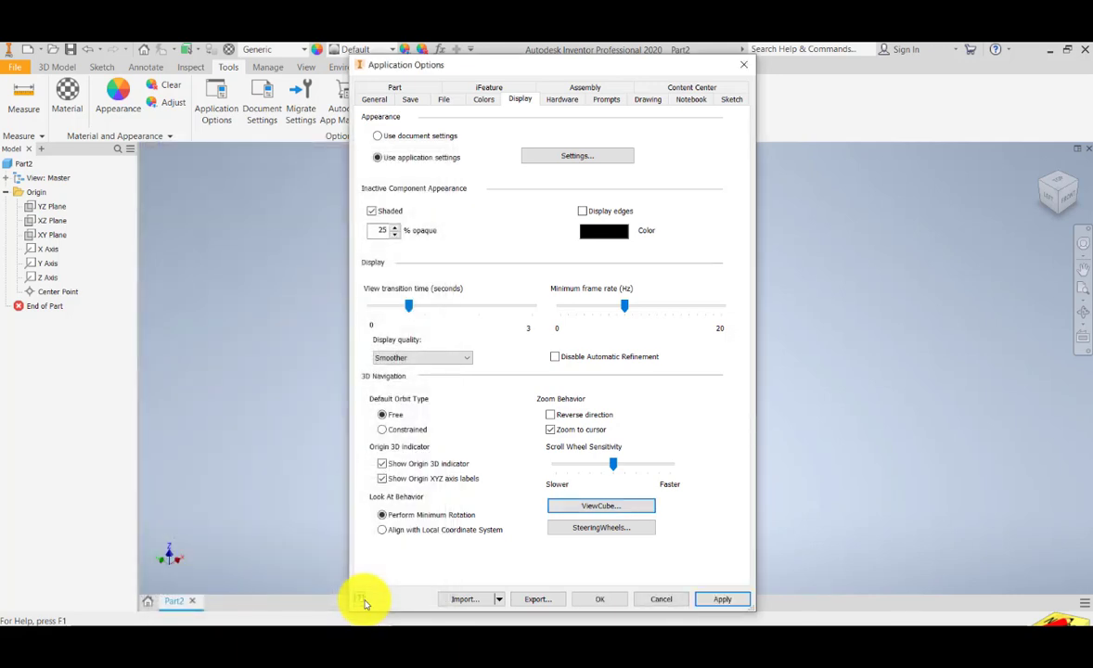
{"action": "left_click", "coordinate": [725, 602]}
{"action": "left_click", "coordinate": [602, 601]}
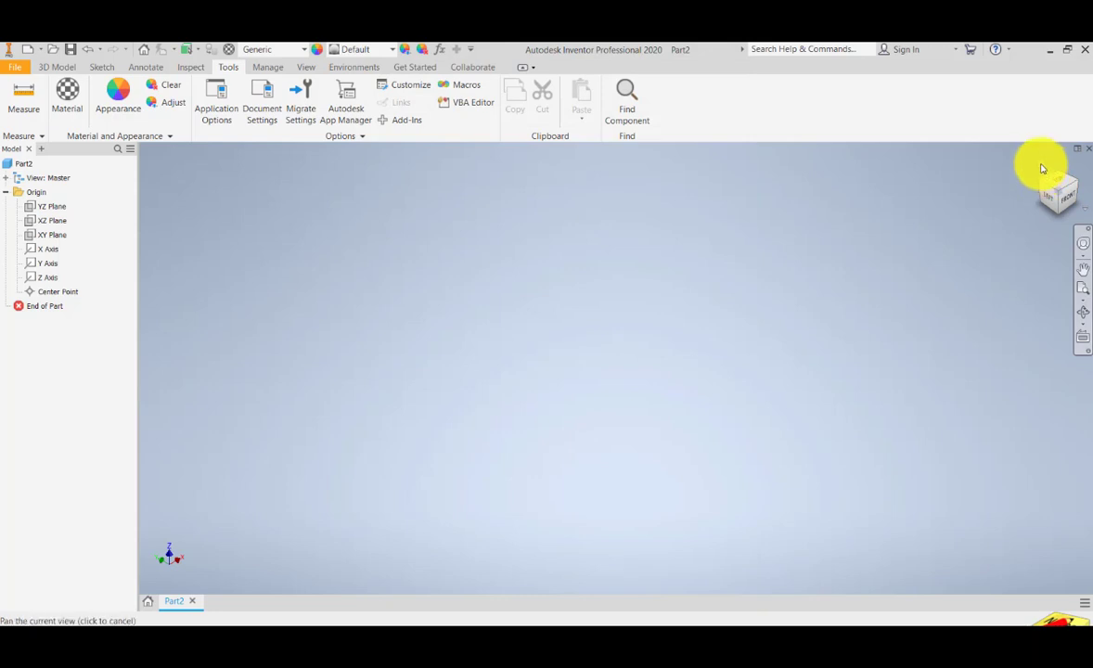
Select the XY plane and check its orientation in the top view
{"action": "left_click", "coordinate": [50, 236]}
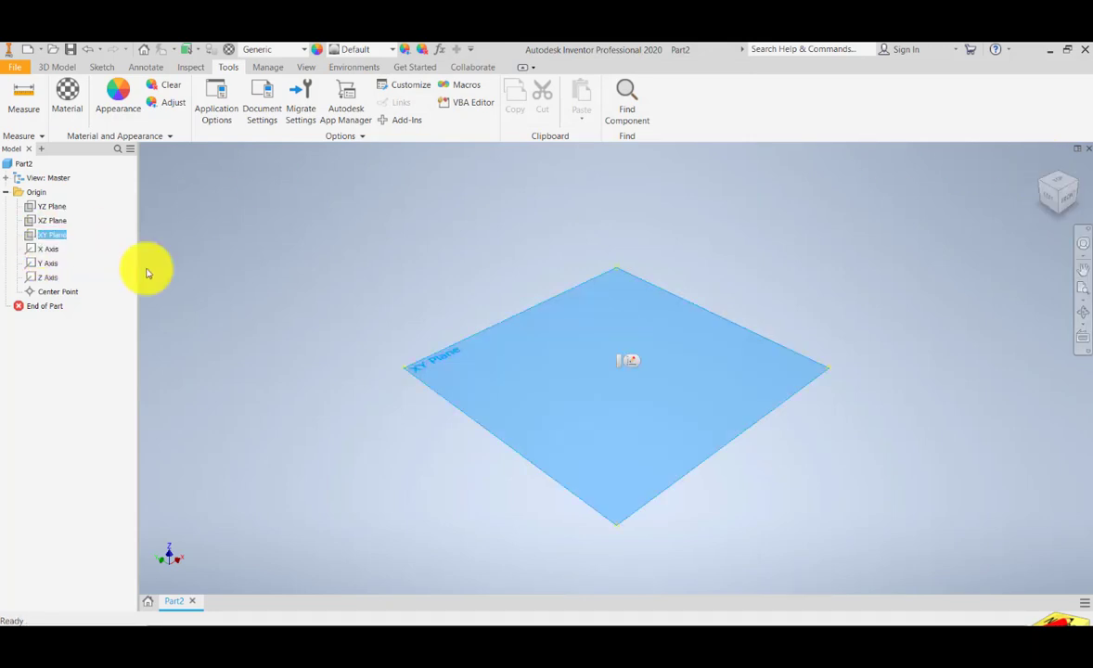
{"action": "left_click", "coordinate": [1062, 183]}
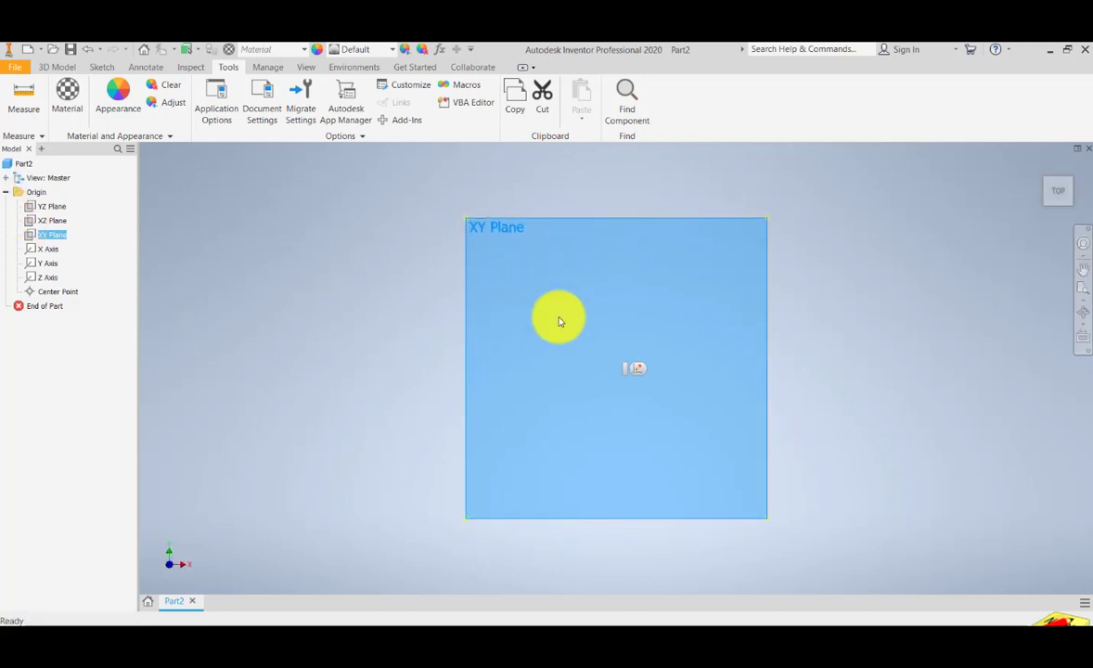
Inspect the XZ, YZ and XY origin planes from the home view, and clear the selection
{"action": "left_click", "coordinate": [57, 222]}
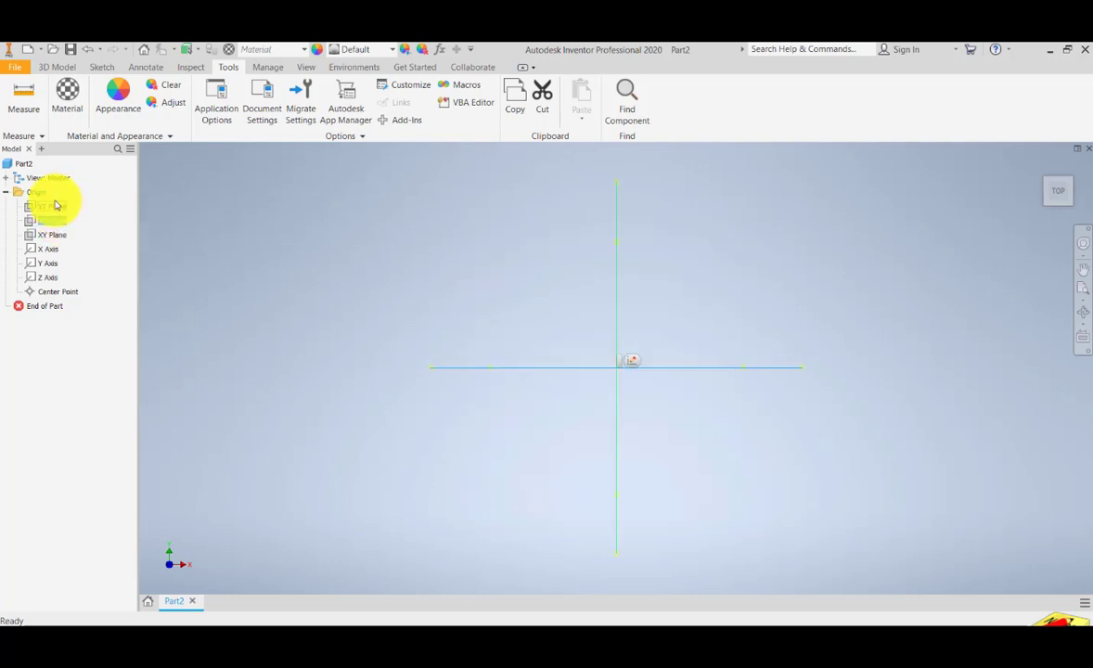
{"action": "left_click", "coordinate": [1041, 170]}
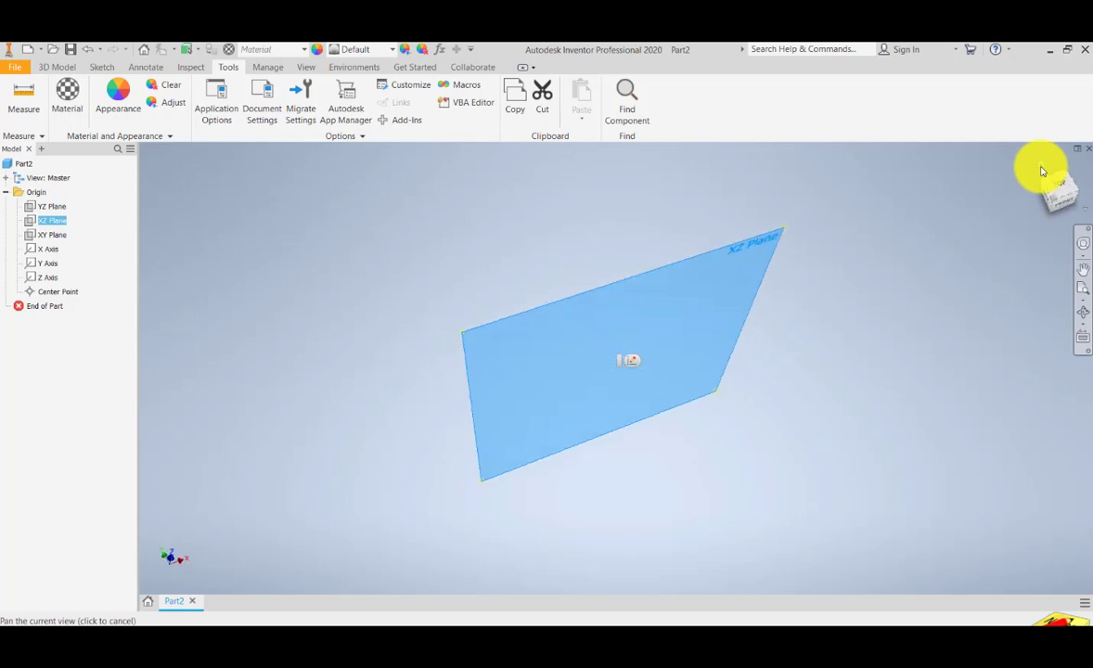
{"action": "left_click", "coordinate": [60, 210]}
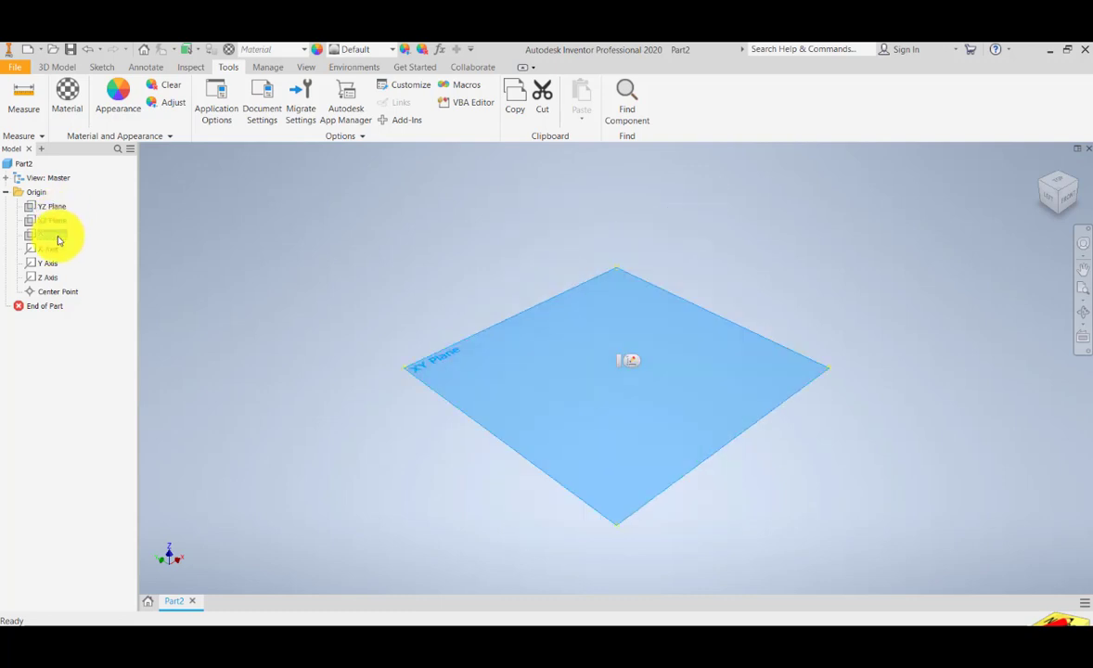
{"action": "left_click", "coordinate": [59, 236]}
{"action": "left_click", "coordinate": [737, 256]}
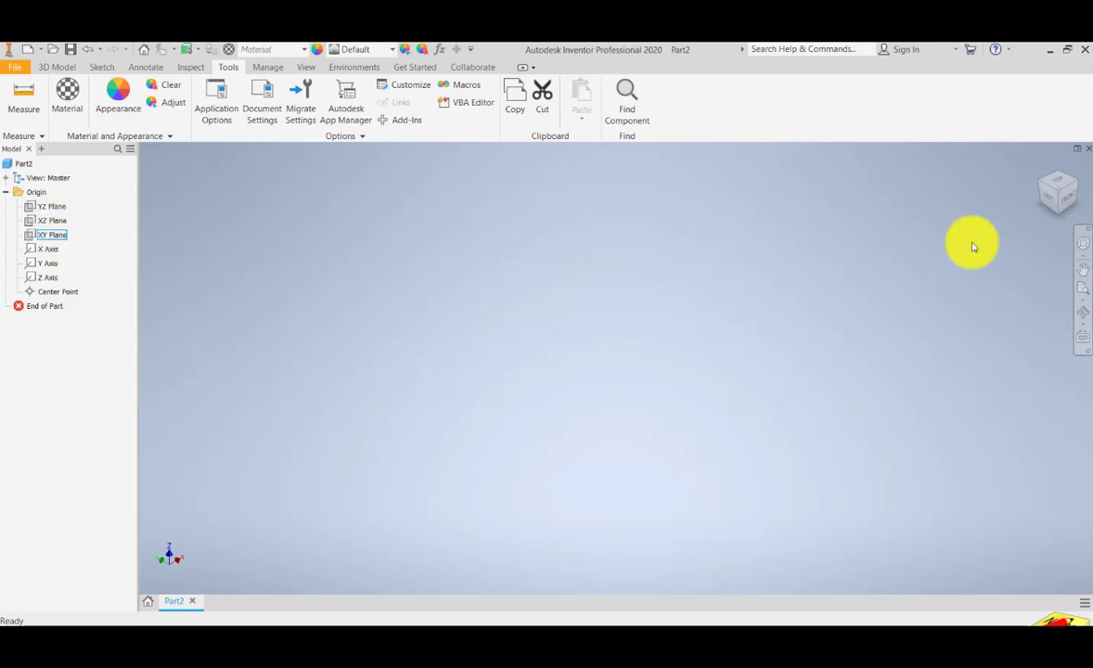
View the part from the top and from a lower corner, and return to the home view
{"action": "left_click", "coordinate": [1058, 185]}
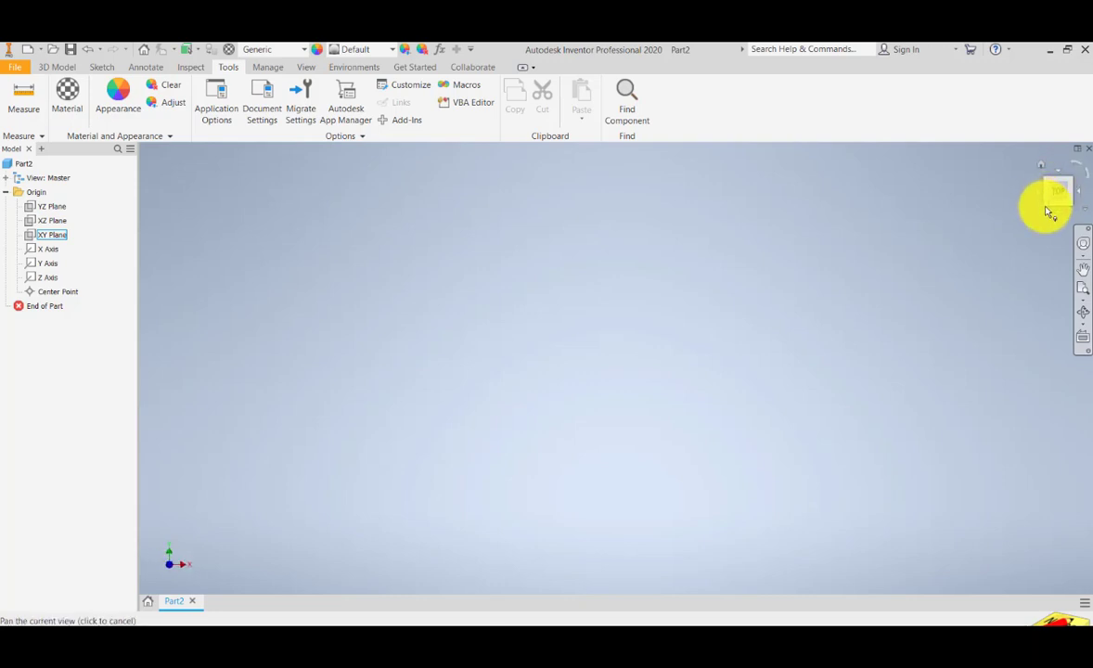
{"action": "left_click", "coordinate": [1046, 207]}
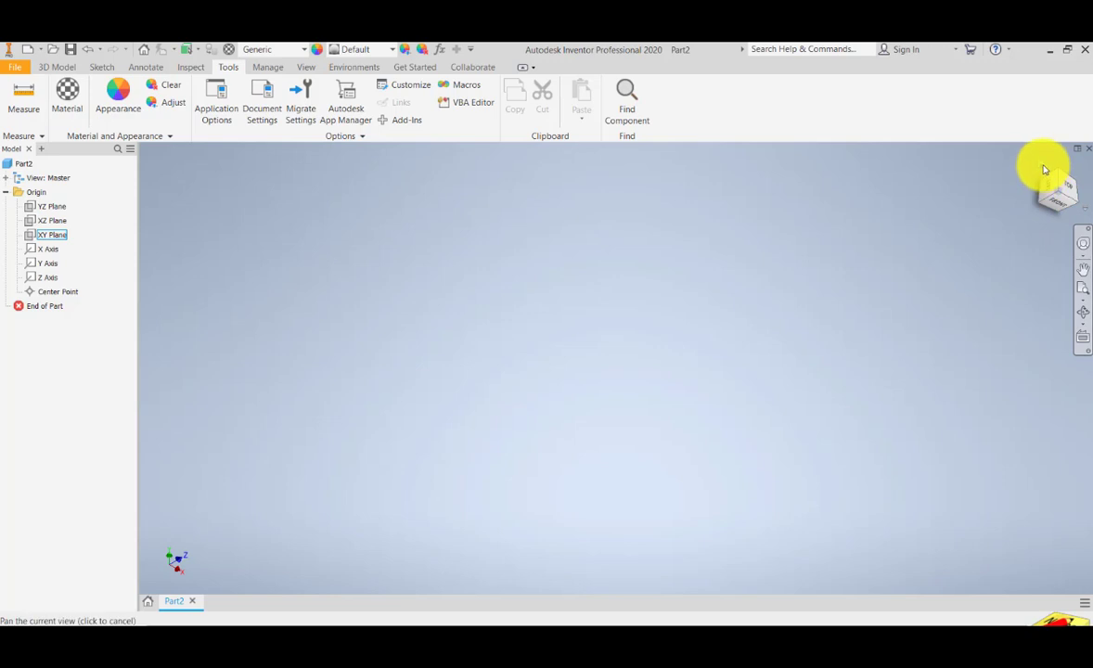
{"action": "left_click", "coordinate": [1043, 165]}
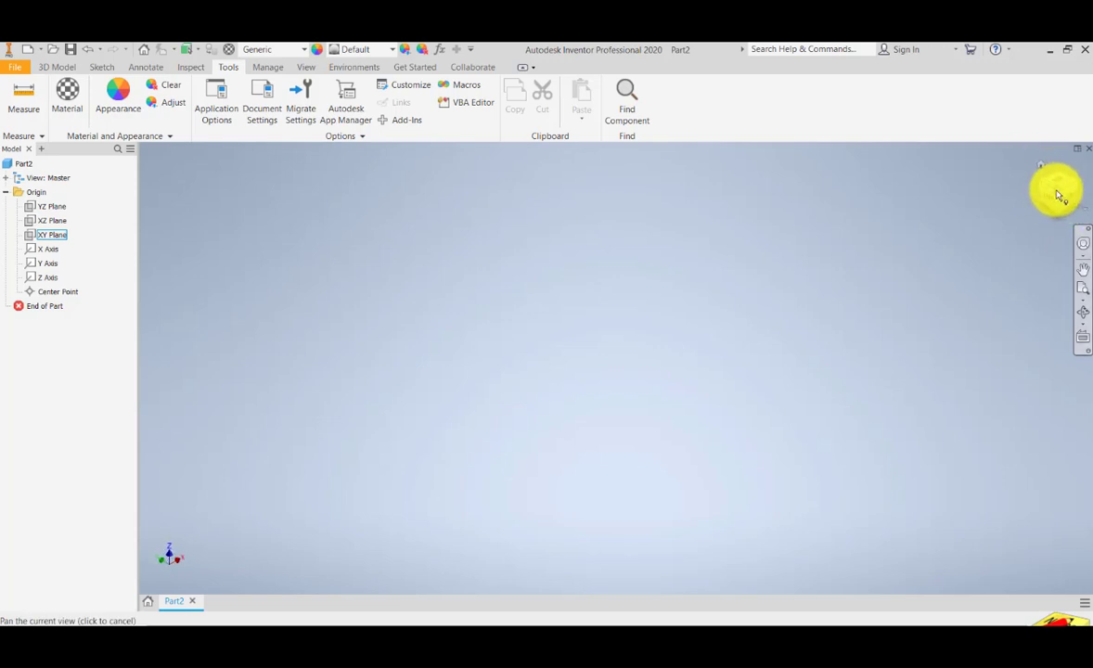
Dismiss the antivirus notification and set the current view as the home view with Fit to View
{"action": "right_click", "coordinate": [1057, 192]}
{"action": "left_click", "coordinate": [1071, 497]}
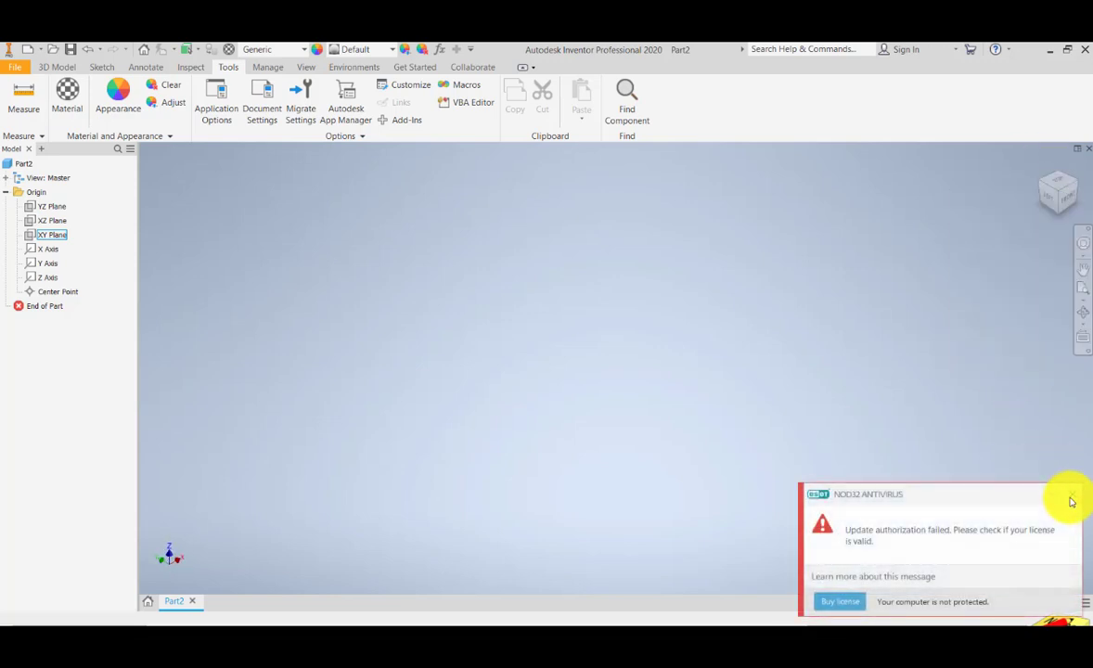
{"action": "right_click", "coordinate": [1054, 189]}
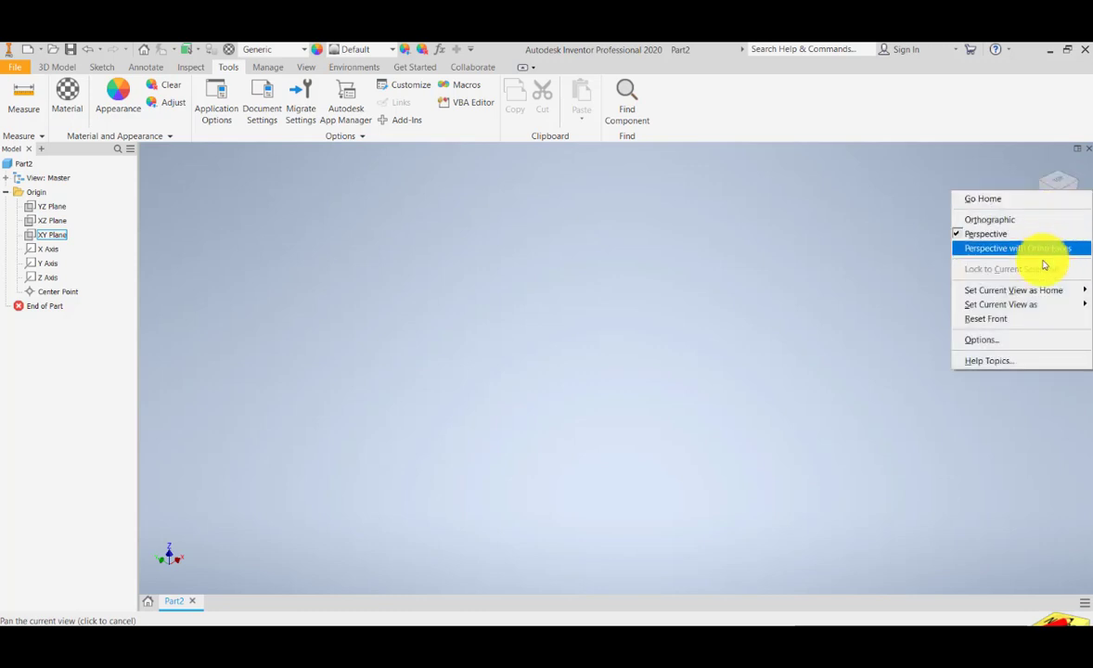
{"action": "mouse_move", "coordinate": [1076, 292]}
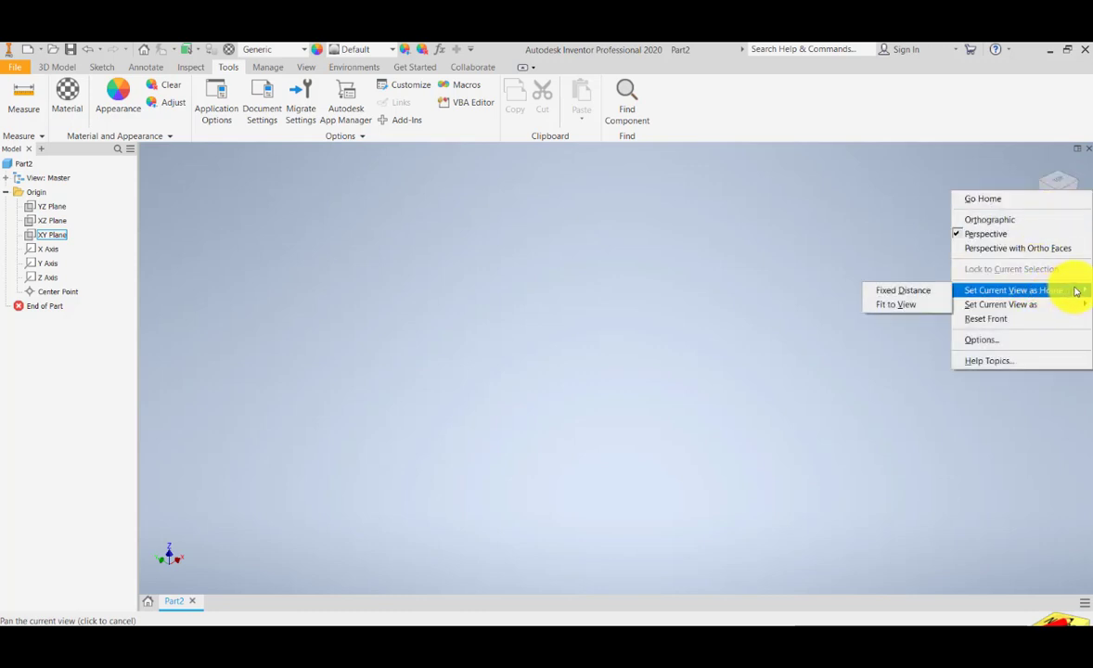
{"action": "left_click", "coordinate": [907, 307]}
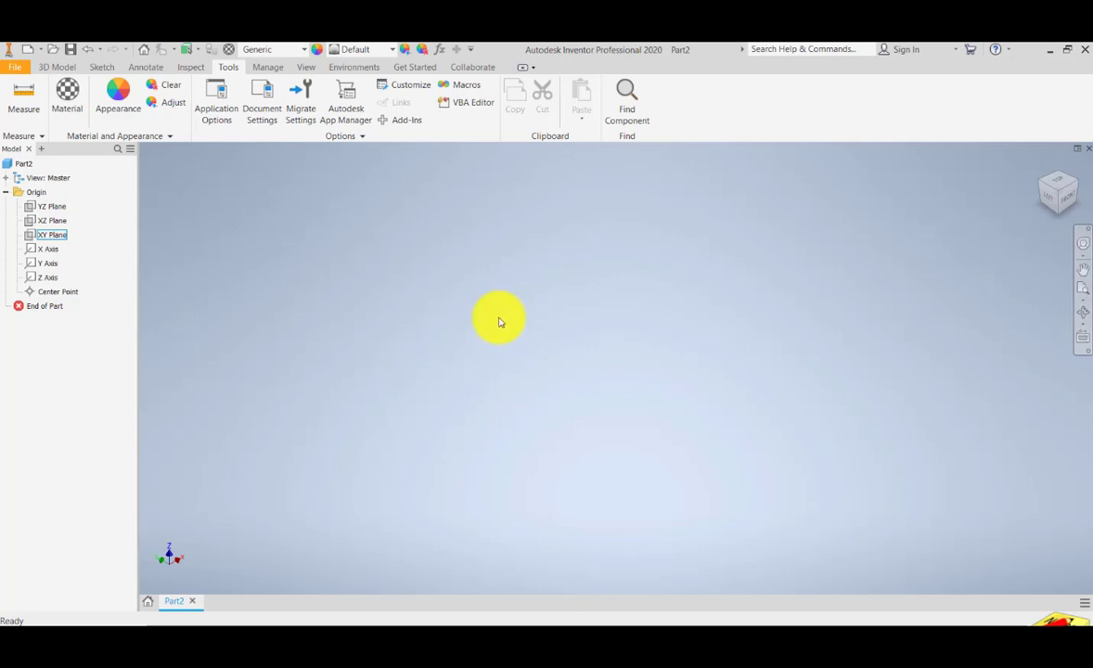
Enable the compass below the ViewCube in the ViewCube options, and apply the application options
{"action": "left_click", "coordinate": [216, 104]}
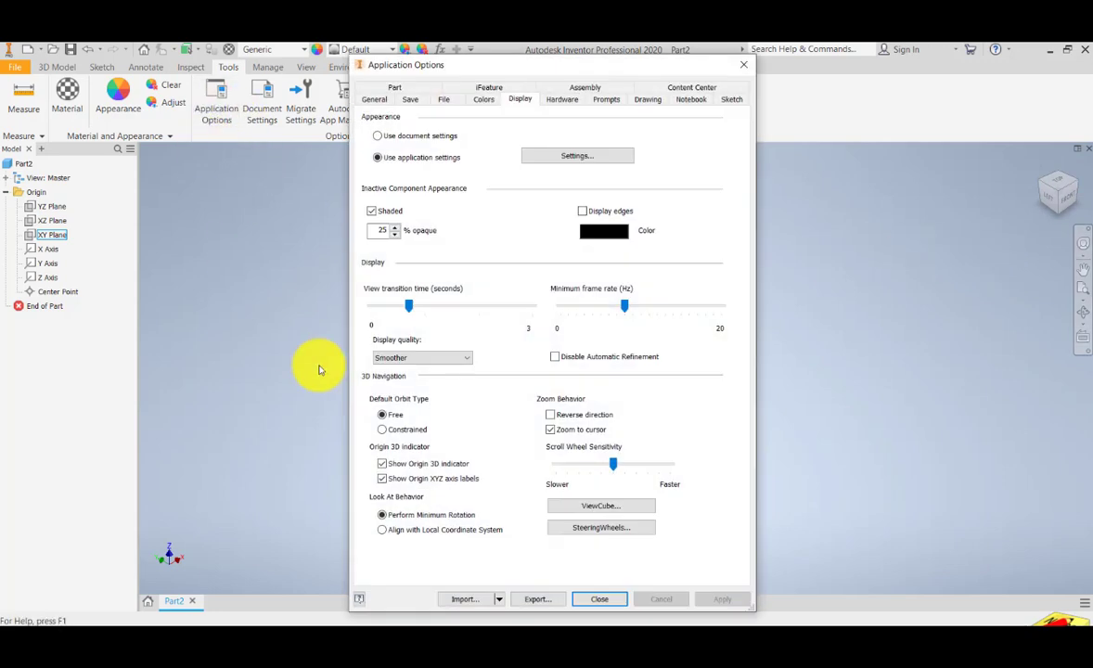
{"action": "left_click", "coordinate": [598, 505]}
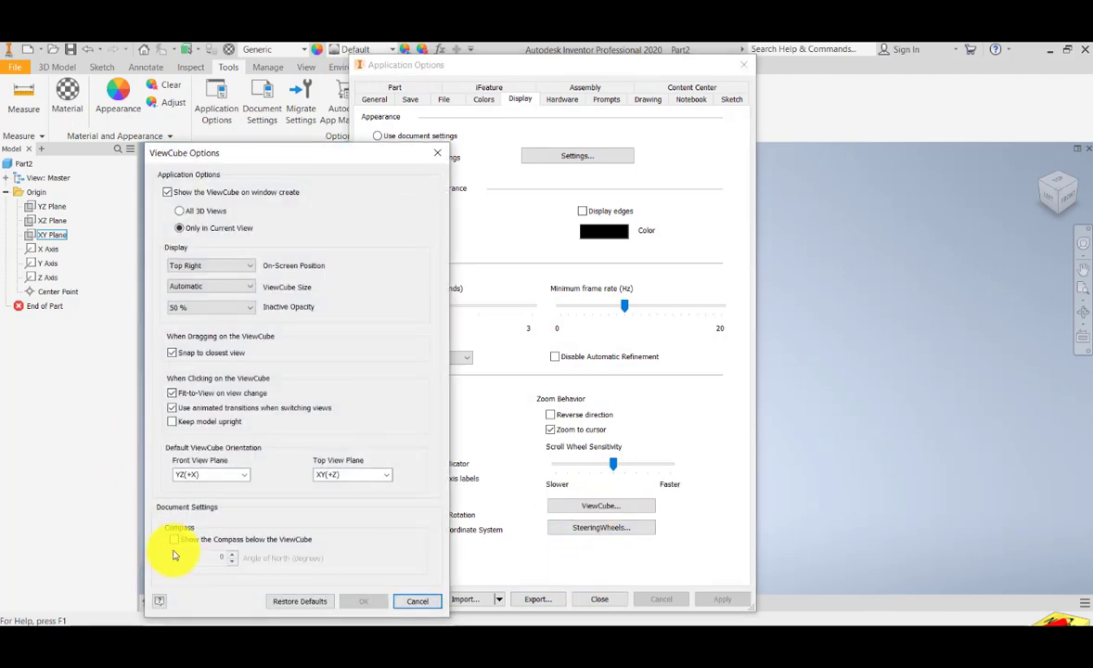
{"action": "left_click", "coordinate": [173, 541]}
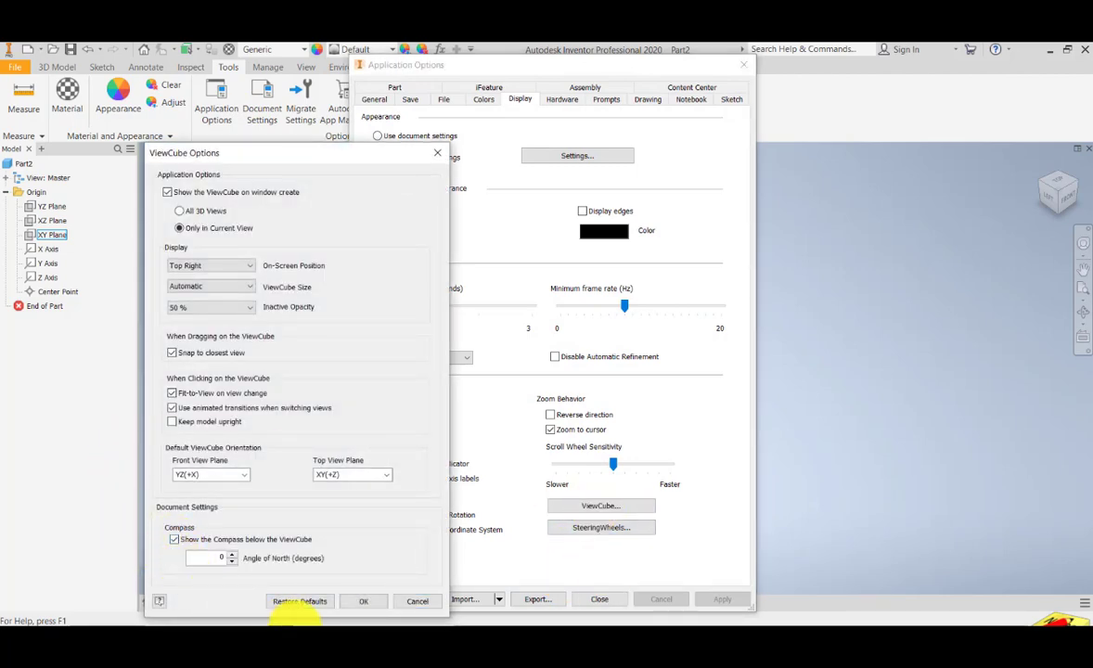
{"action": "left_click", "coordinate": [364, 603]}
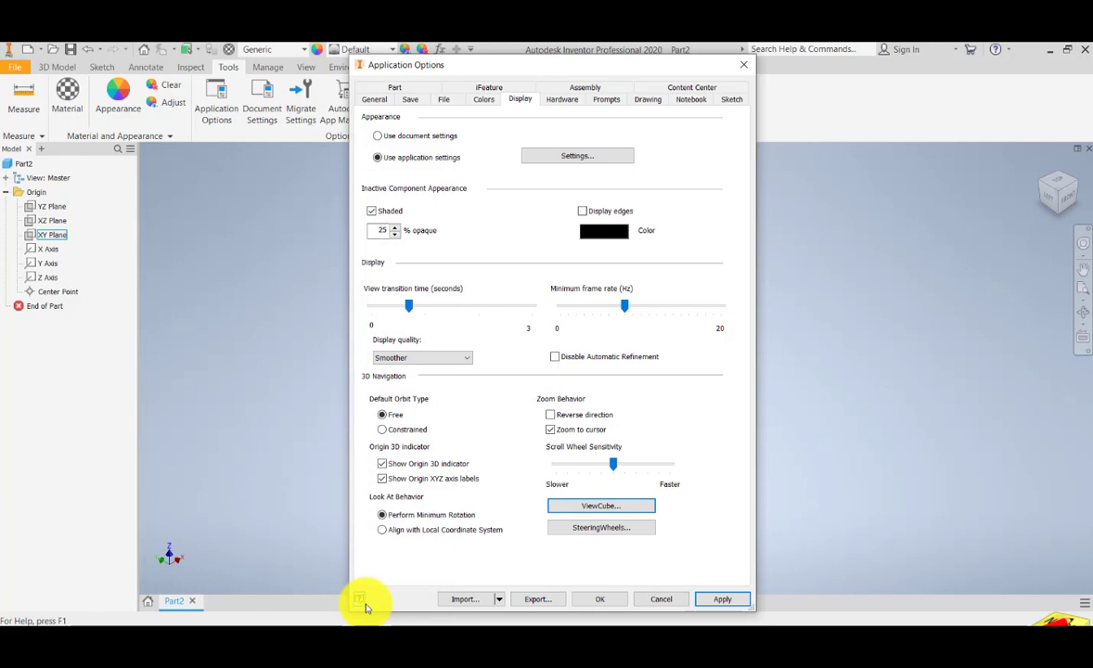
{"action": "left_click", "coordinate": [722, 600]}
{"action": "left_click", "coordinate": [599, 599]}
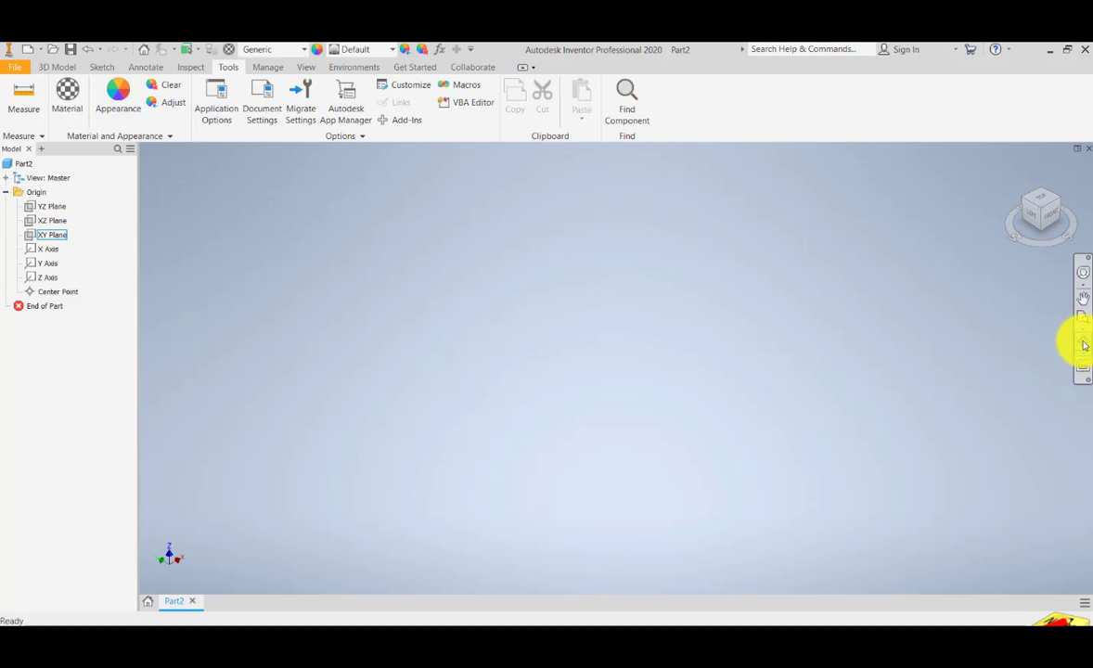
Try rotating the view with Free Orbit, and end the orbit command
{"action": "left_click", "coordinate": [1084, 346]}
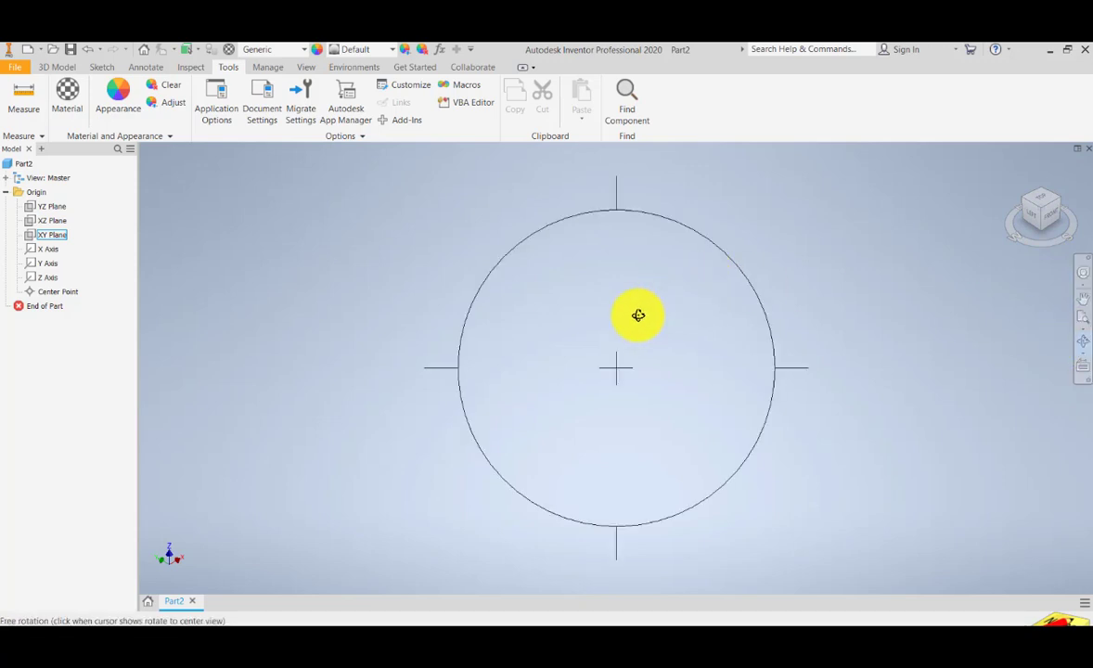
{"action": "left_click_drag", "start_coordinate": [556, 342], "coordinate": [617, 353]}
{"action": "key", "text": "Escape"}
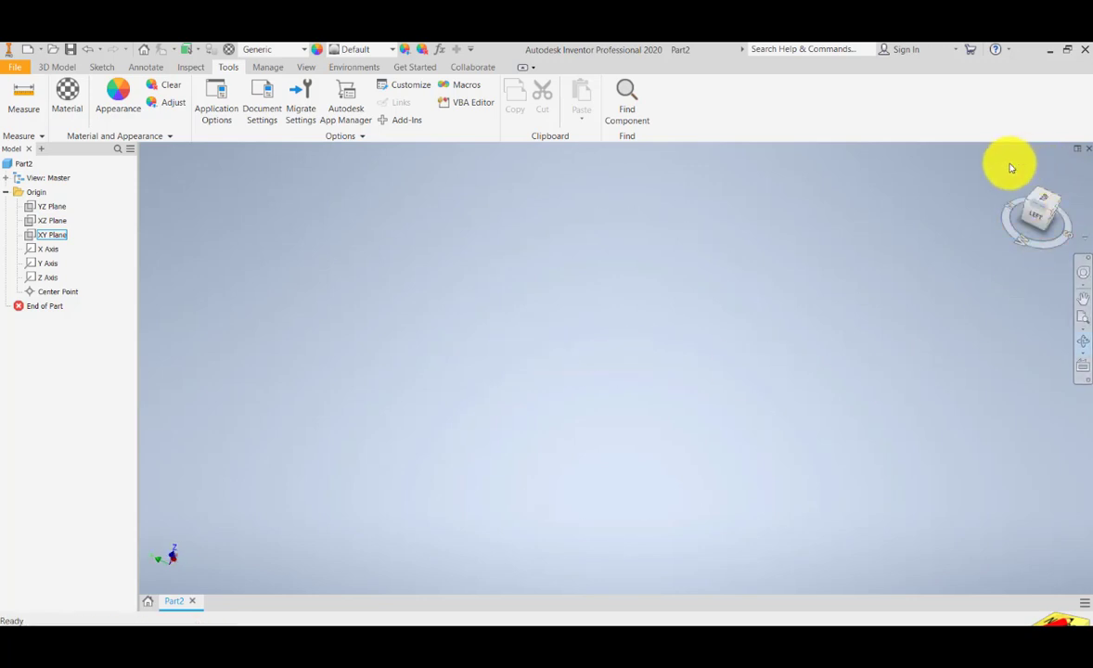
{"action": "key", "text": "F4"}
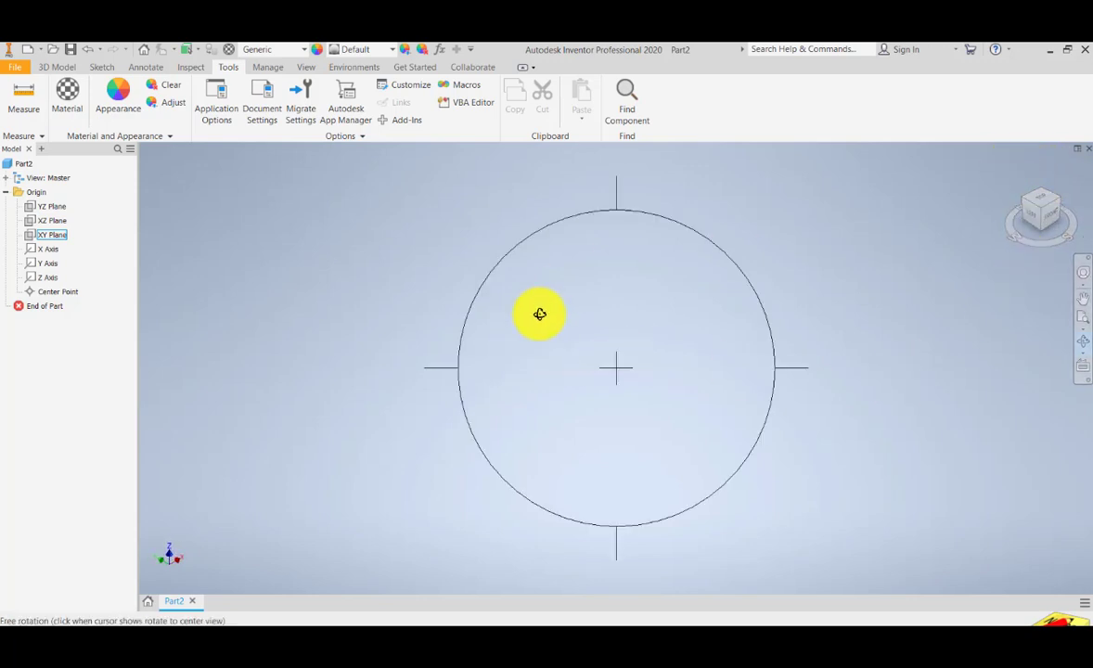
{"action": "right_click", "coordinate": [789, 307]}
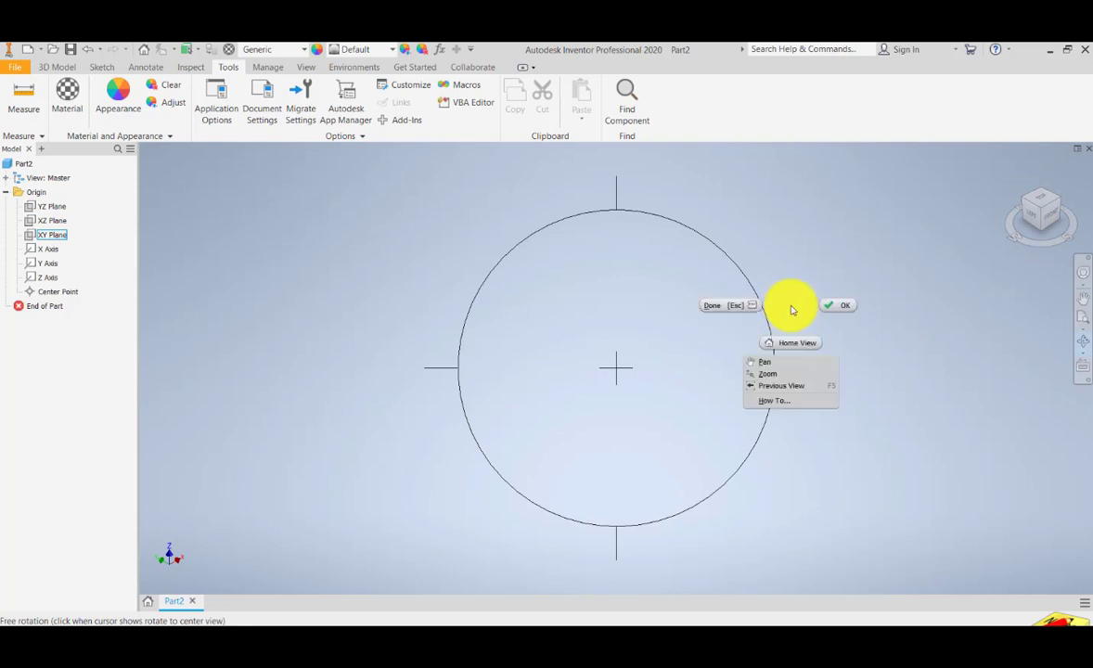
{"action": "left_click", "coordinate": [730, 310]}
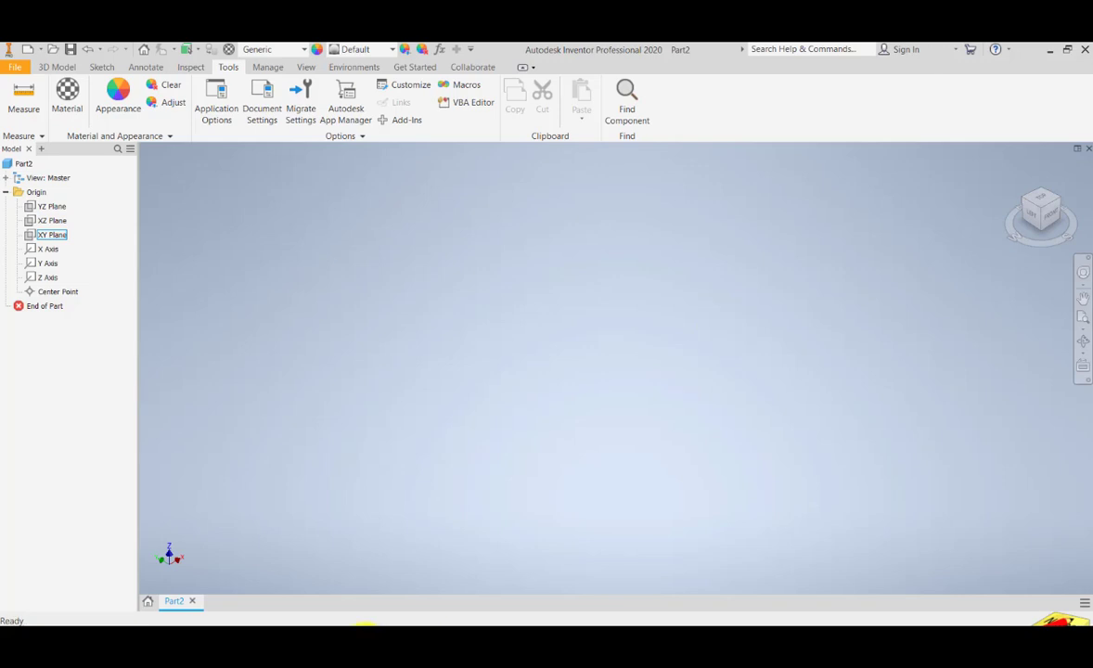
Select the YZ plane and examine it from the home view
{"action": "left_click", "coordinate": [57, 208]}
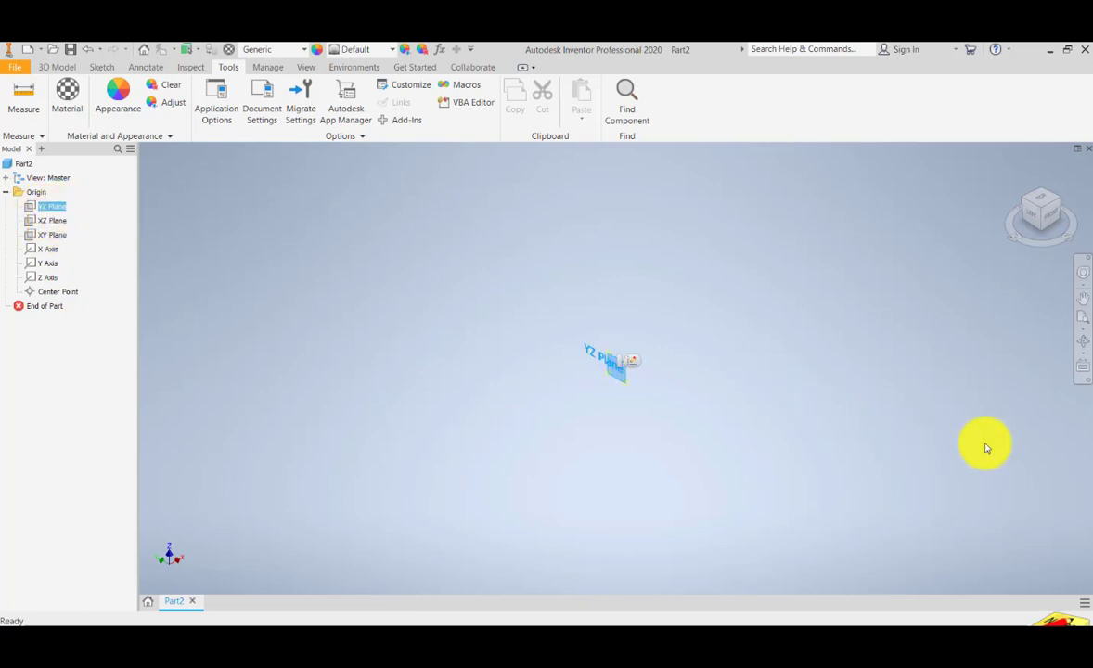
{"action": "left_click", "coordinate": [1083, 318]}
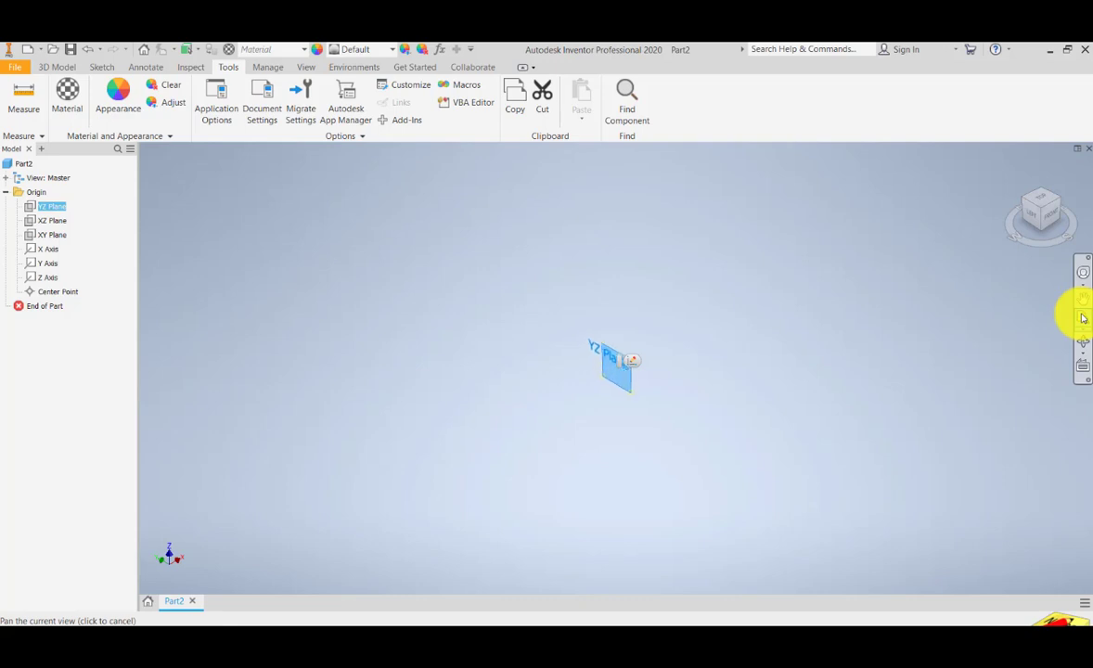
Start a 2D sketch on the XY plane
{"action": "left_click", "coordinate": [49, 235]}
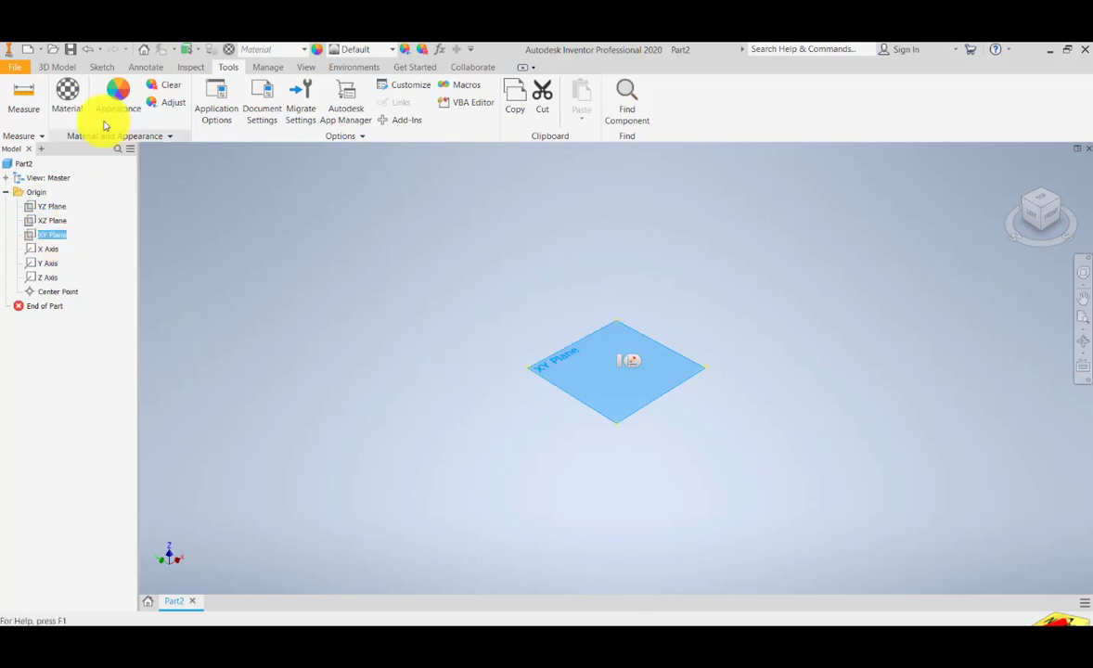
{"action": "left_click", "coordinate": [105, 69]}
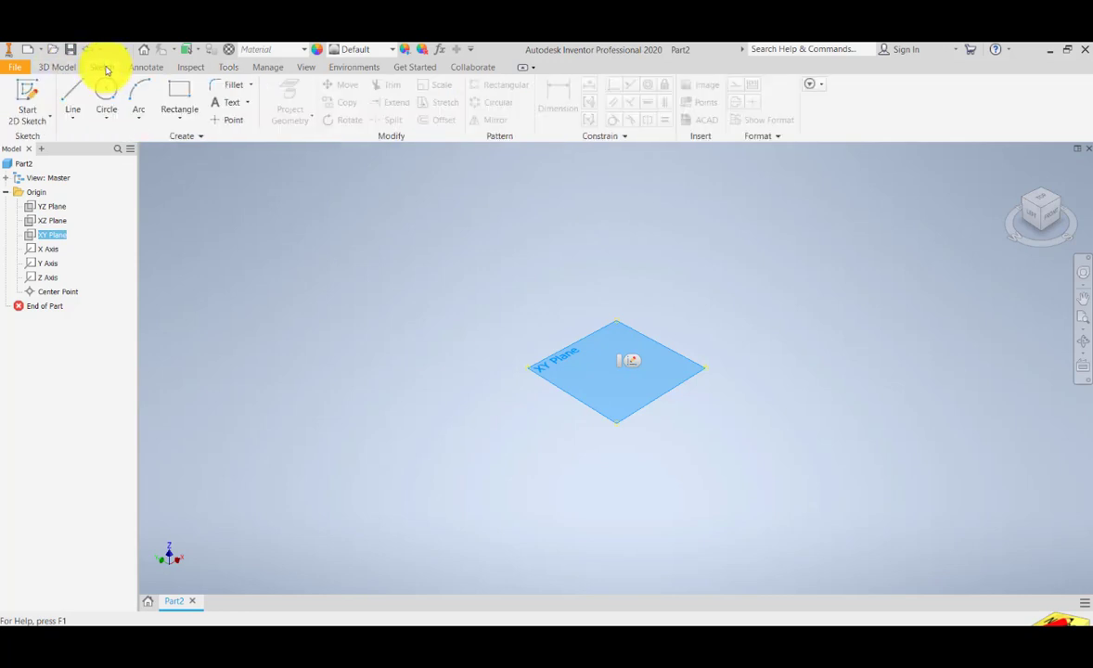
{"action": "left_click", "coordinate": [41, 116]}
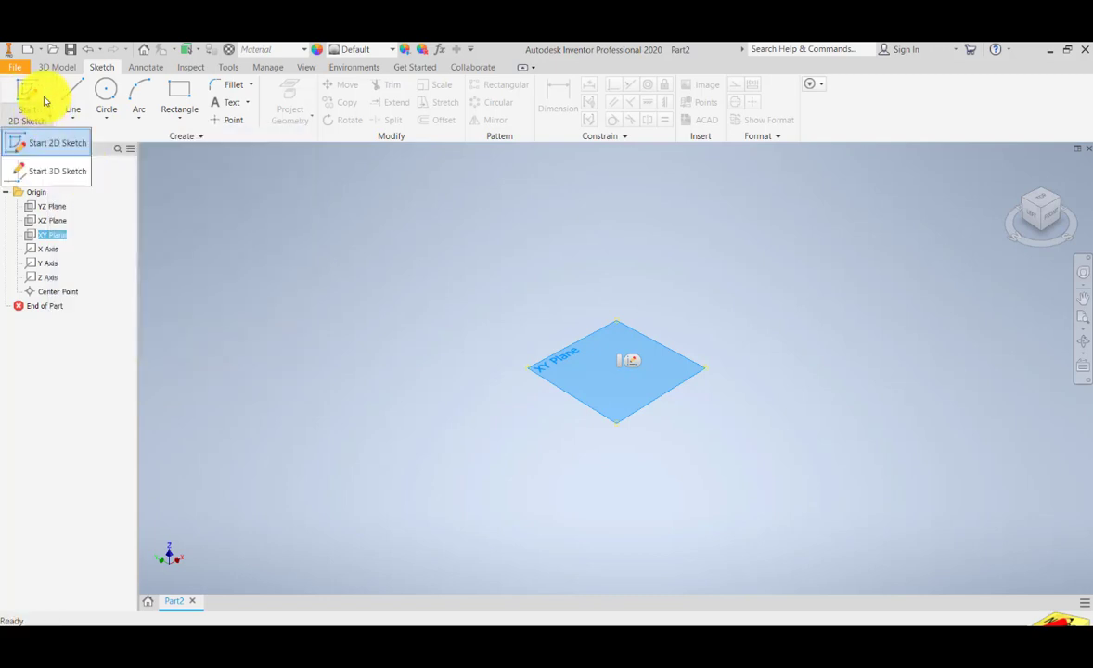
{"action": "left_click", "coordinate": [45, 100]}
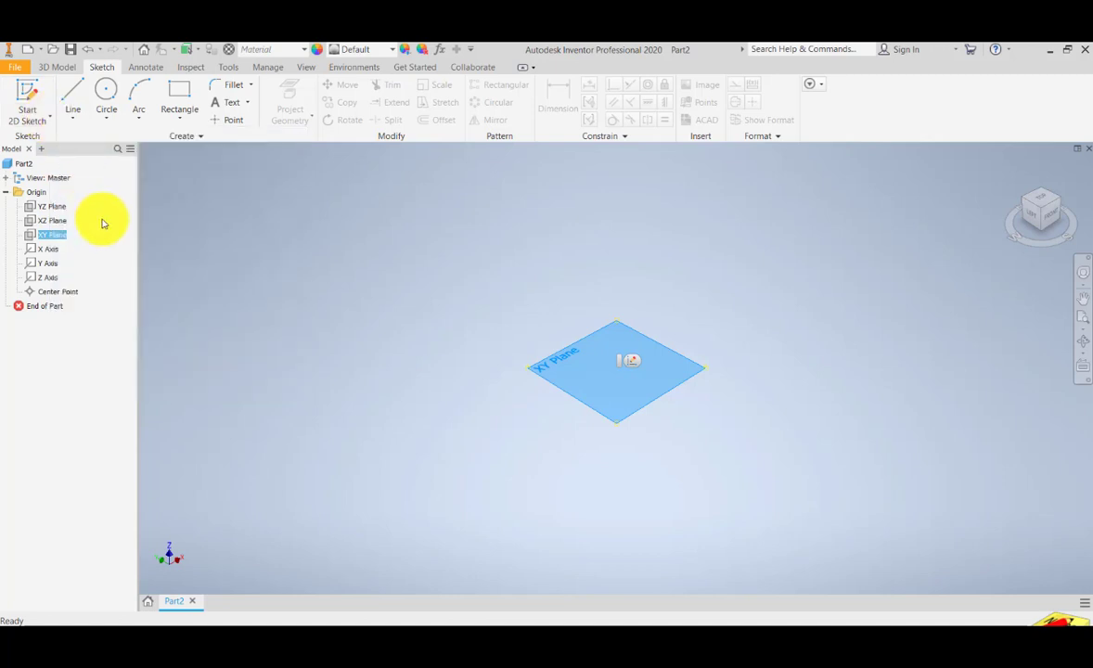
{"action": "left_click", "coordinate": [43, 120]}
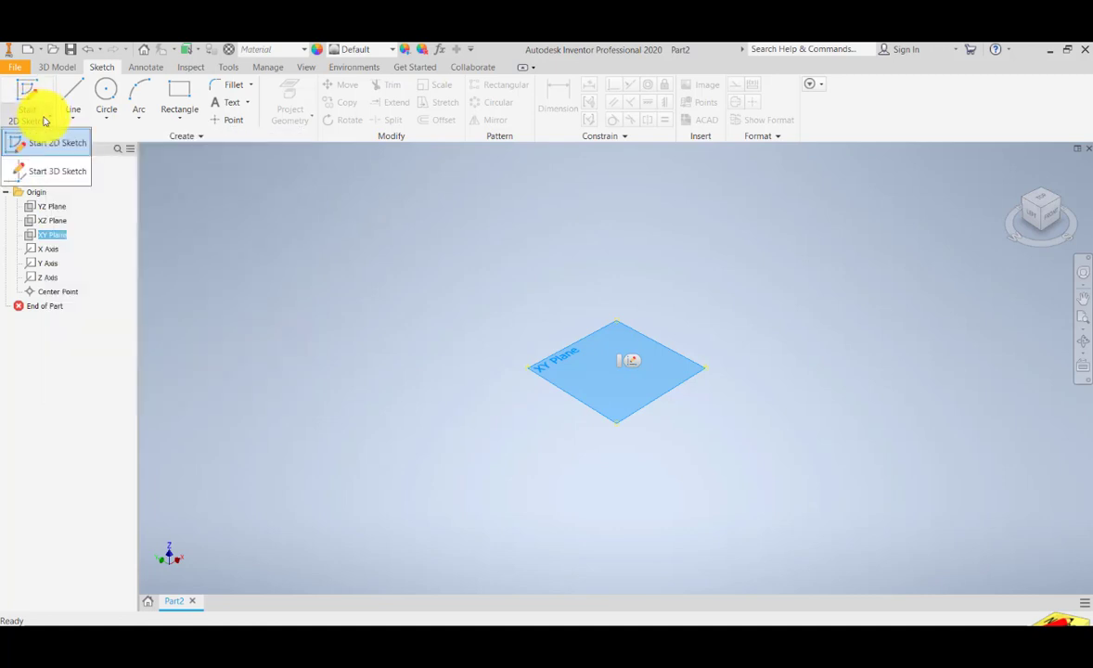
{"action": "left_click", "coordinate": [39, 147]}
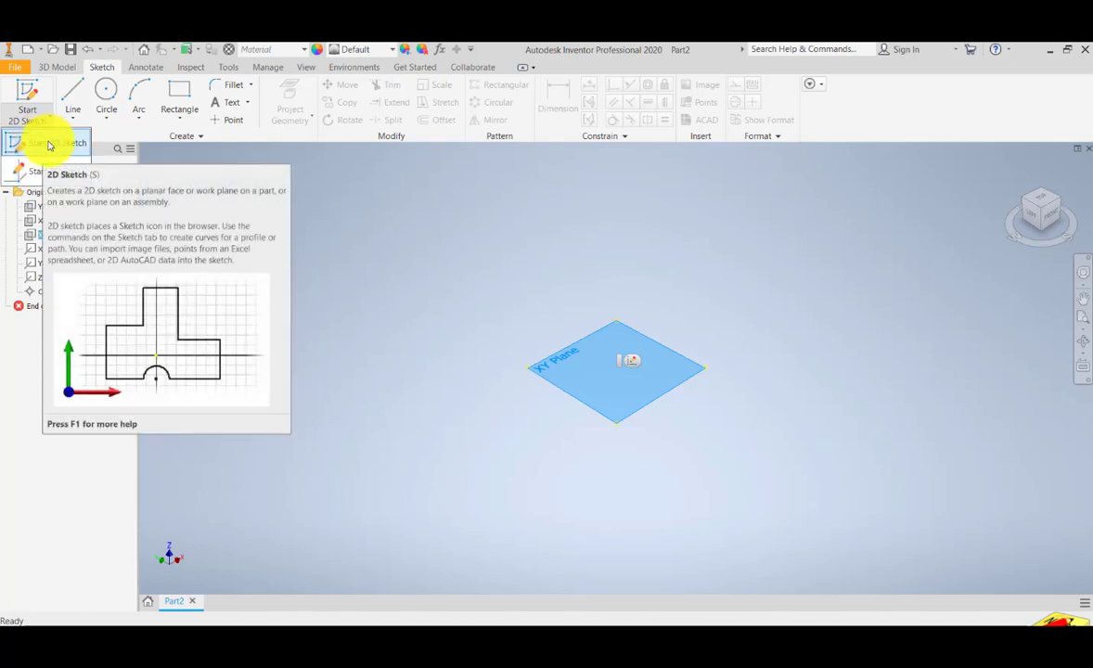
{"action": "left_click", "coordinate": [344, 225]}
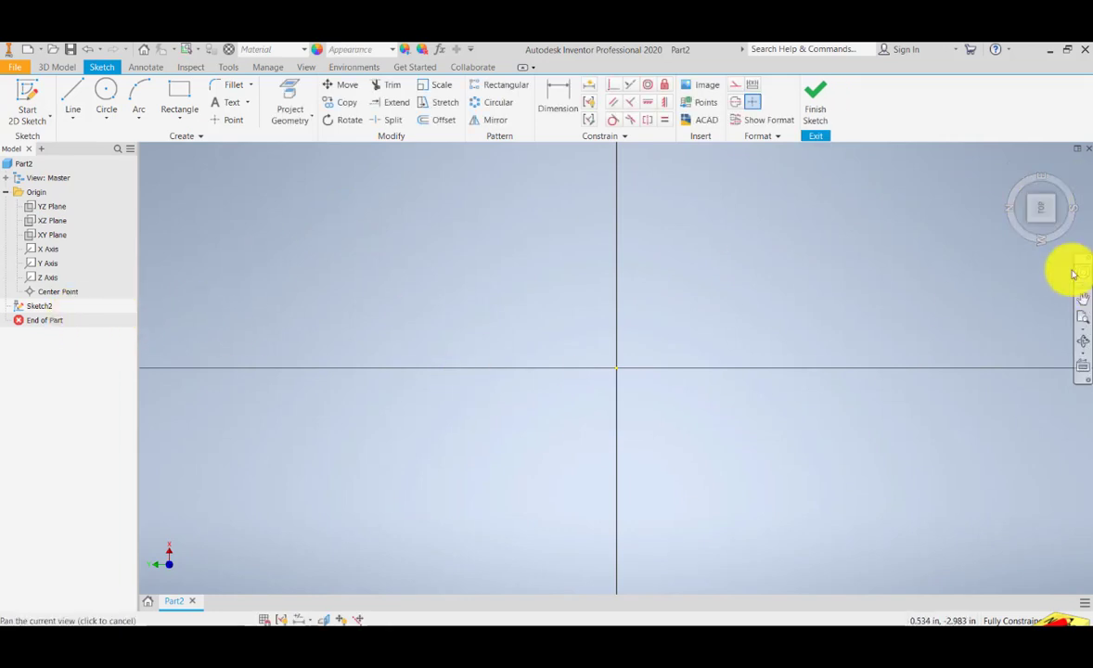
Draw a two-point rectangle with one corner at the origin, extending in the positive X and Y directions
{"action": "left_click", "coordinate": [816, 111]}
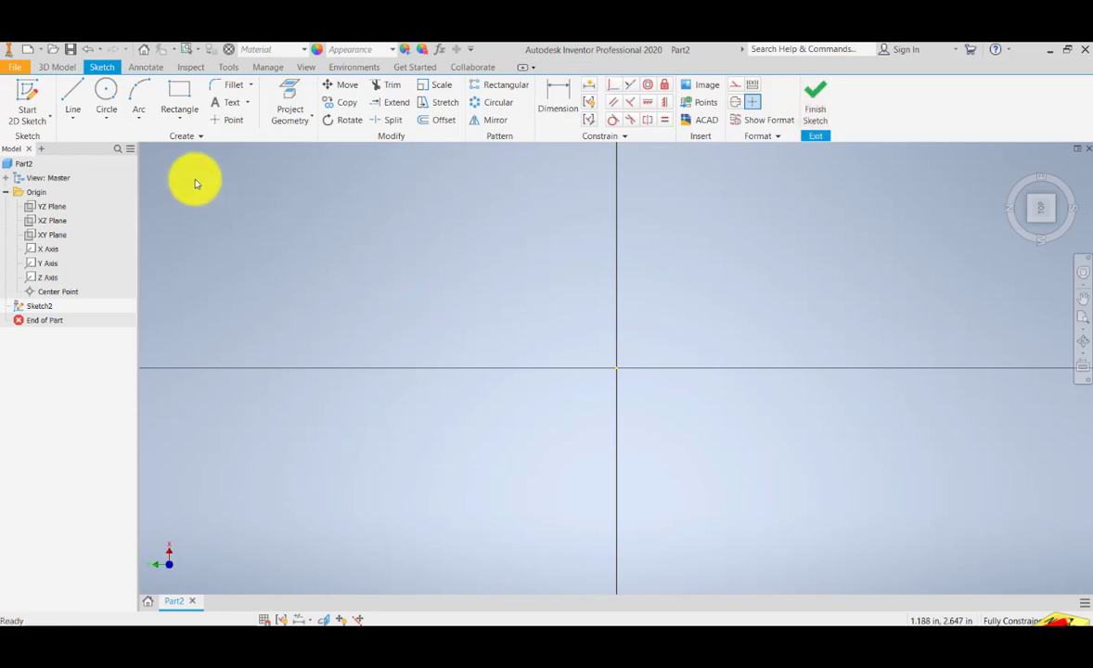
{"action": "left_click", "coordinate": [180, 112]}
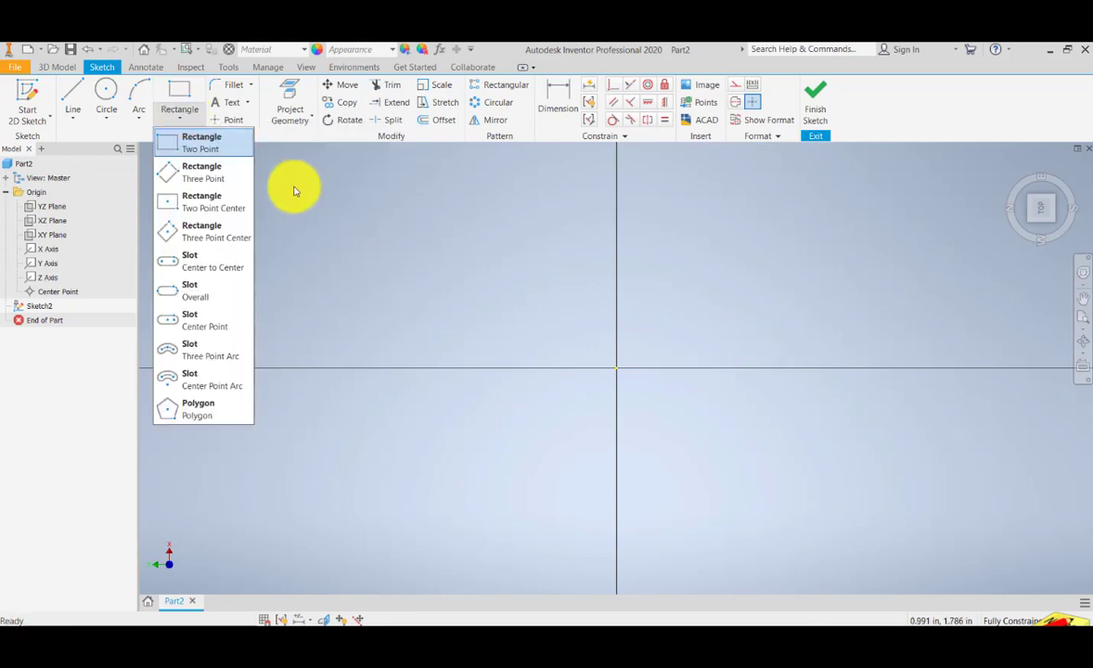
{"action": "left_click", "coordinate": [196, 141]}
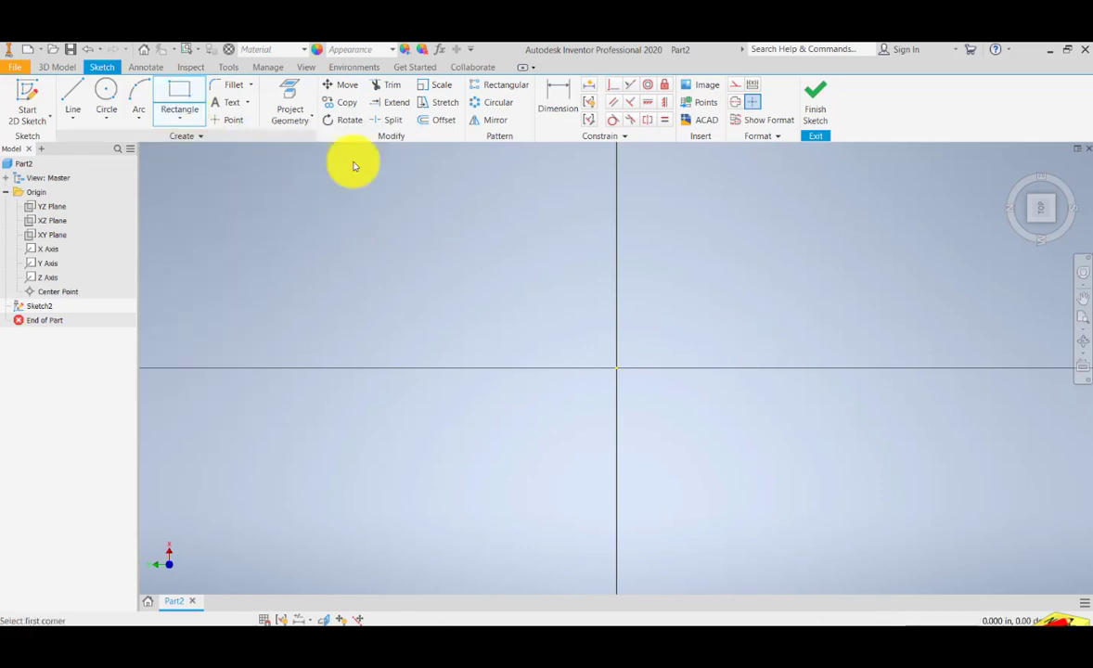
{"action": "left_click", "coordinate": [617, 368]}
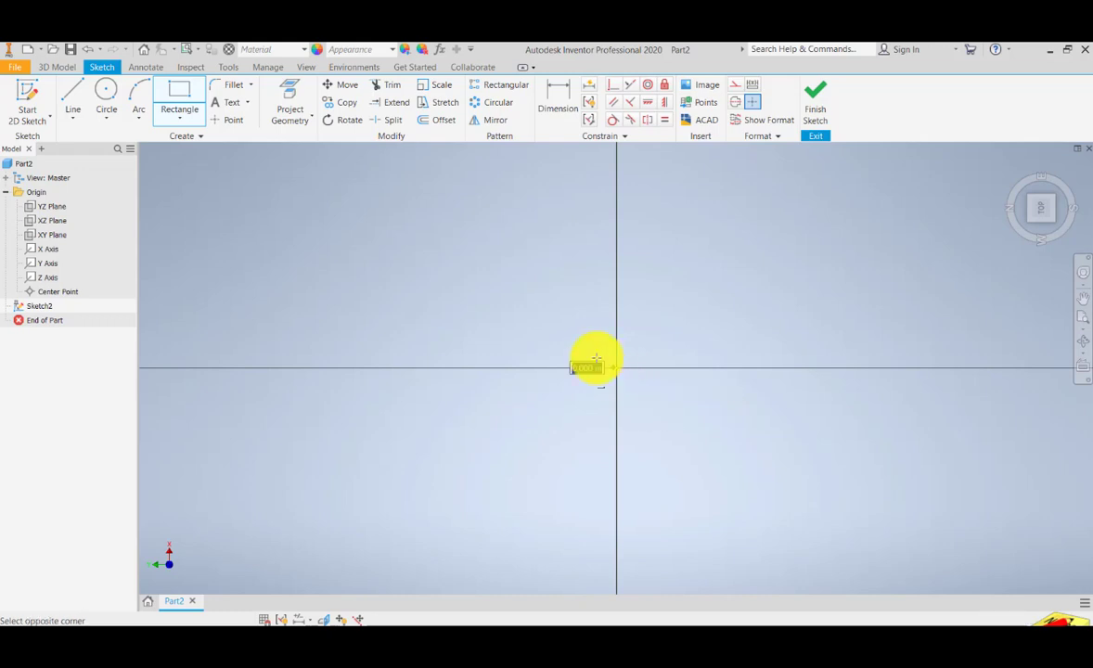
{"action": "left_click", "coordinate": [233, 191]}
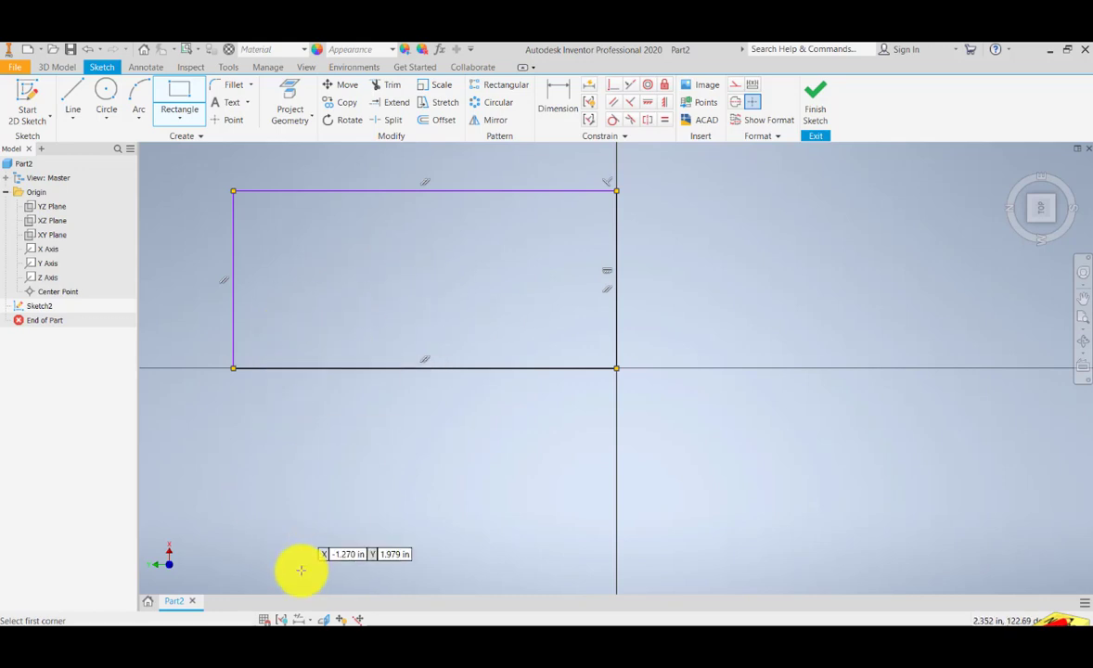
Draw a three-point rectangle from the origin, with its first side along the Y axis, extending in the negative X and Y directions
{"action": "left_click", "coordinate": [177, 121]}
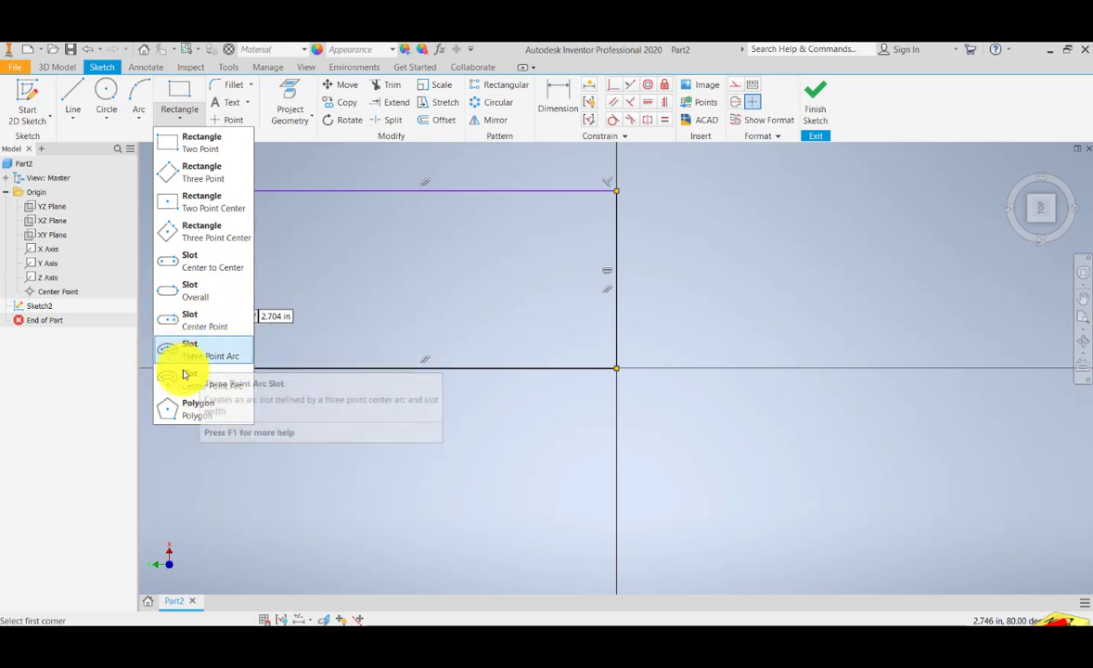
{"action": "left_click", "coordinate": [178, 172]}
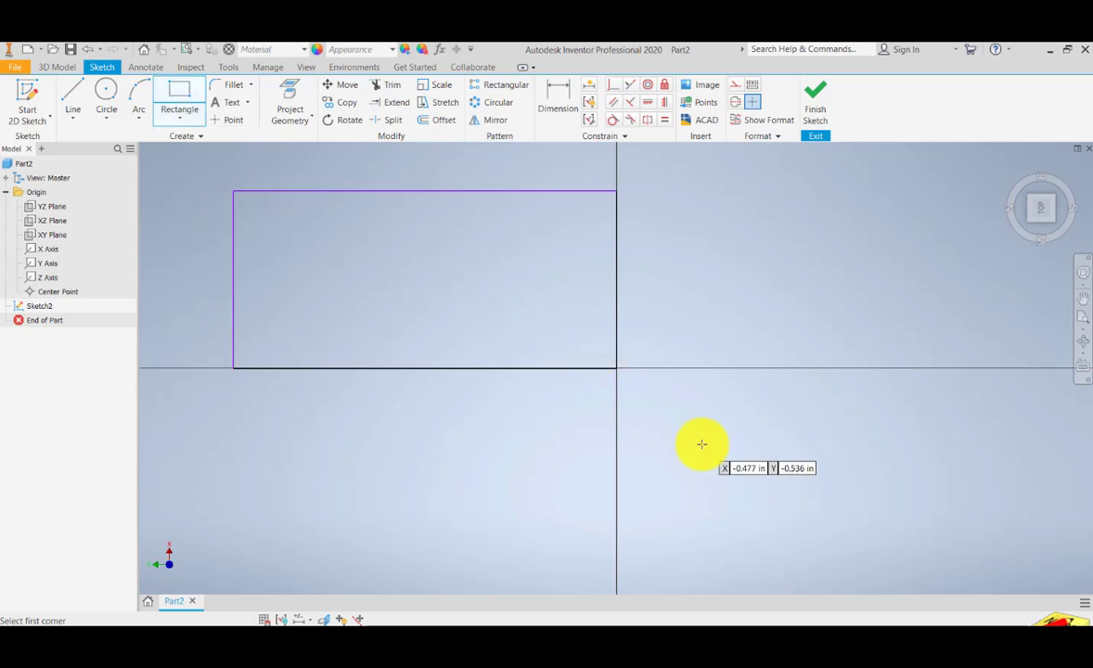
{"action": "left_click", "coordinate": [613, 367]}
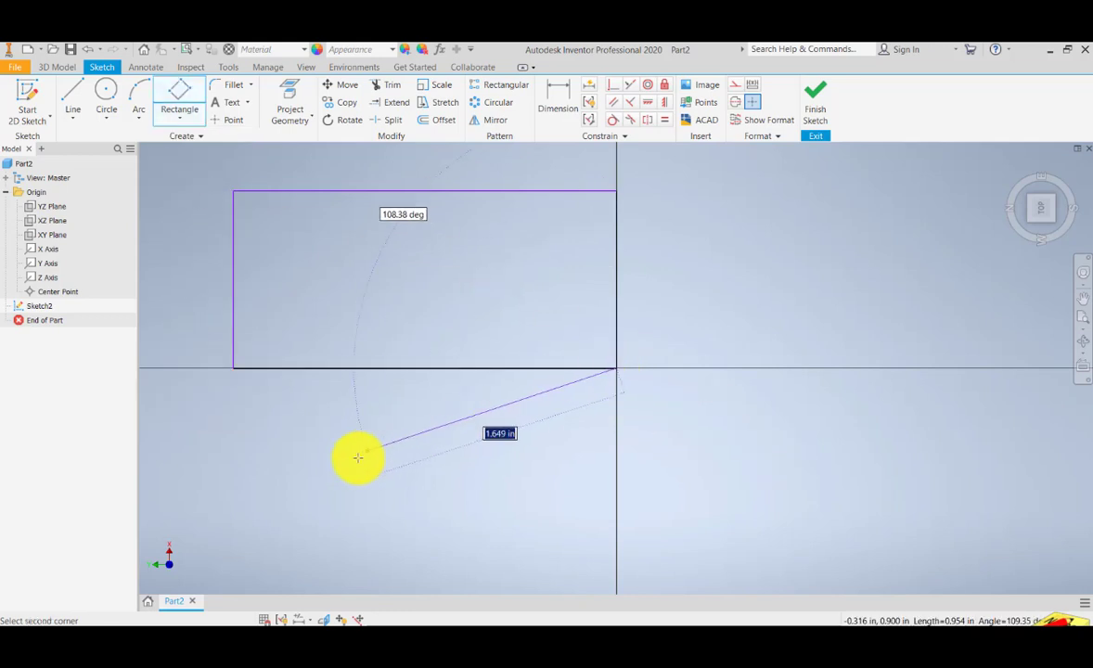
{"action": "scroll", "coordinate": [649, 428], "scroll_direction": "down", "scroll_amount": 6}
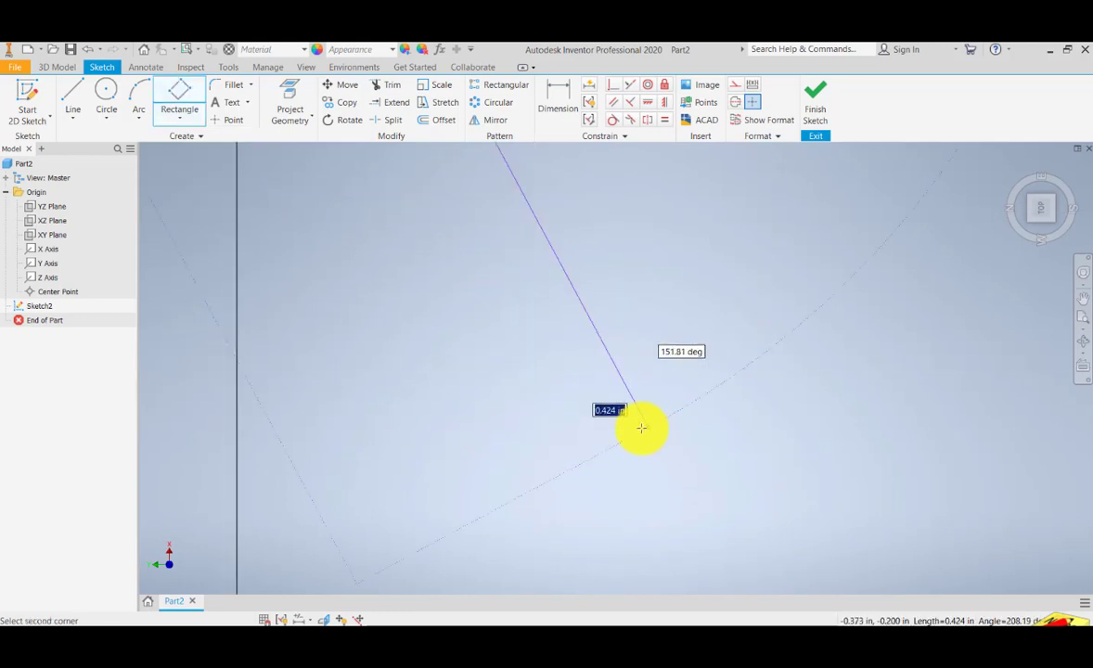
{"action": "scroll", "coordinate": [641, 428], "scroll_direction": "up", "scroll_amount": 10}
{"action": "scroll", "coordinate": [756, 430], "scroll_direction": "up", "scroll_amount": 5}
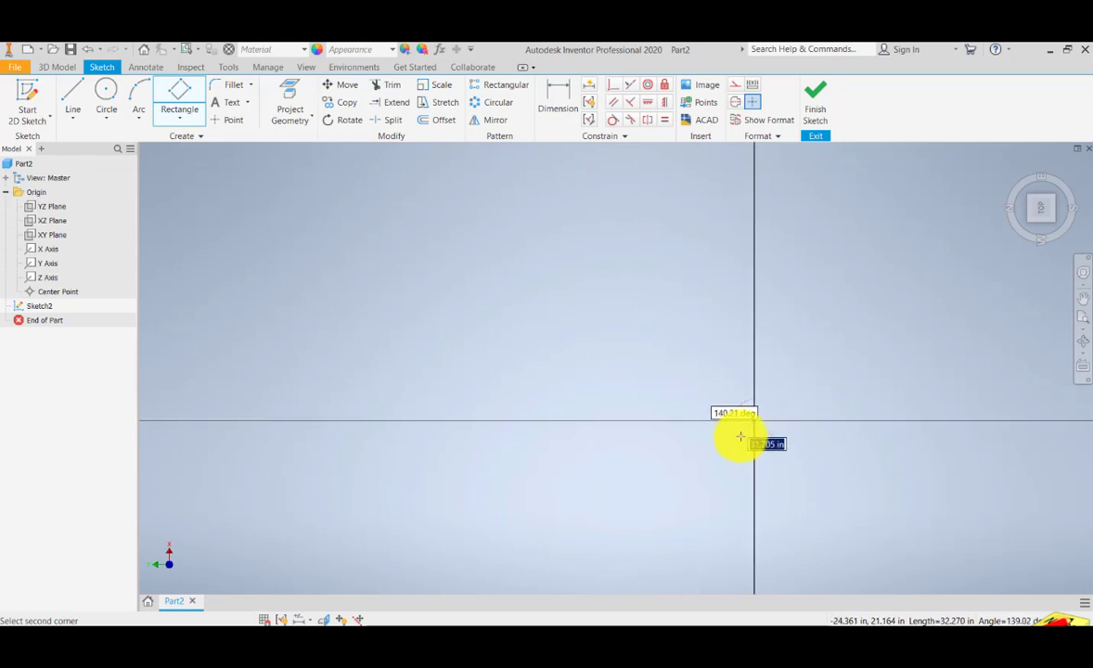
{"action": "scroll", "coordinate": [764, 425], "scroll_direction": "up", "scroll_amount": 6}
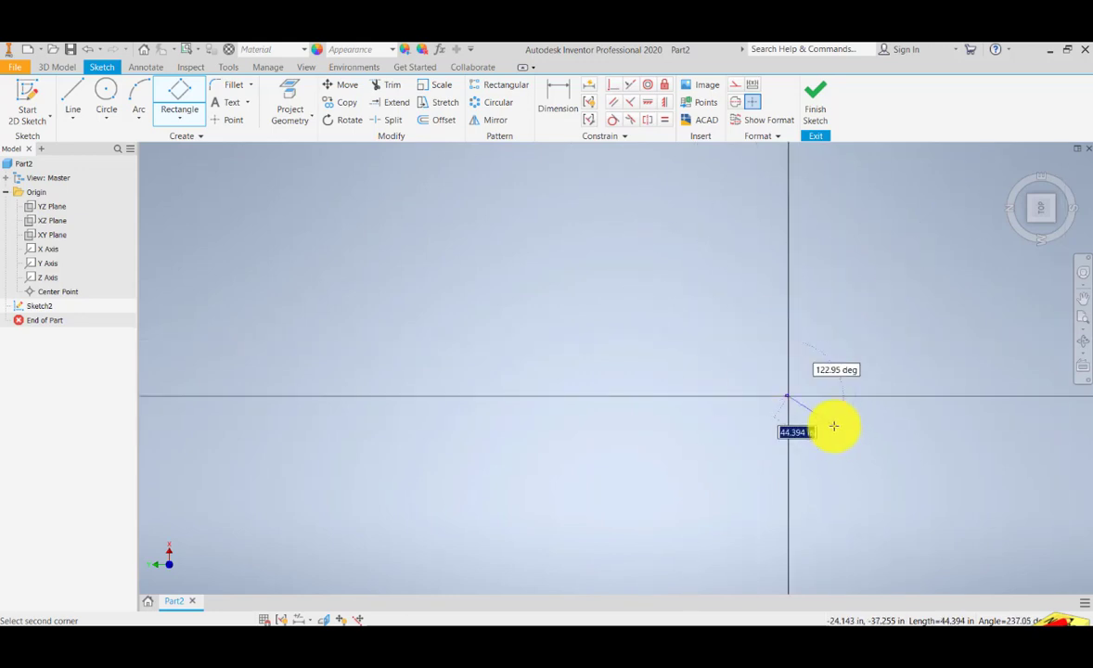
{"action": "scroll", "coordinate": [816, 412], "scroll_direction": "down", "scroll_amount": 3}
{"action": "left_click", "coordinate": [807, 317]}
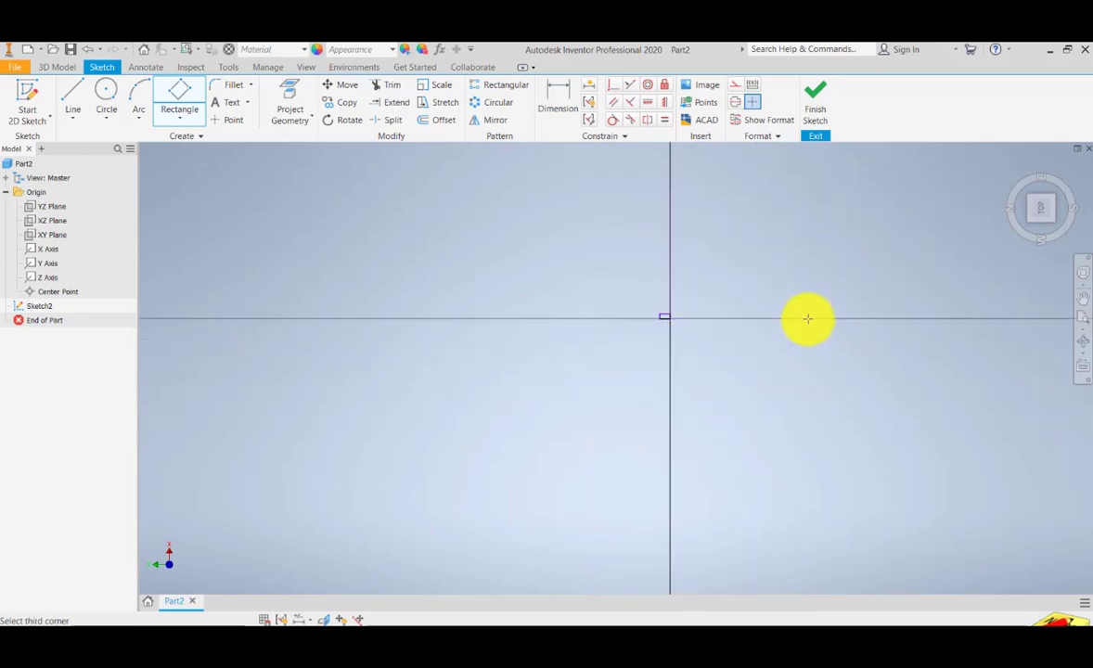
{"action": "left_click", "coordinate": [810, 410]}
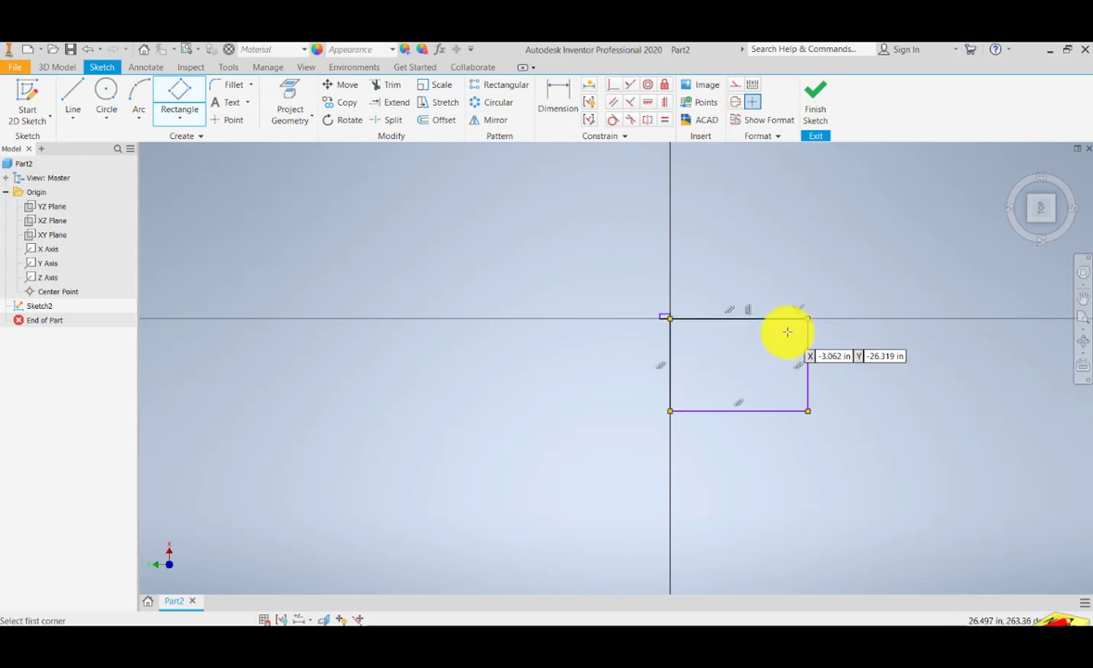
{"action": "scroll", "coordinate": [786, 332], "scroll_direction": "up", "scroll_amount": 3}
{"action": "scroll", "coordinate": [786, 332], "scroll_direction": "down", "scroll_amount": 10}
{"action": "scroll", "coordinate": [786, 333], "scroll_direction": "up", "scroll_amount": 2}
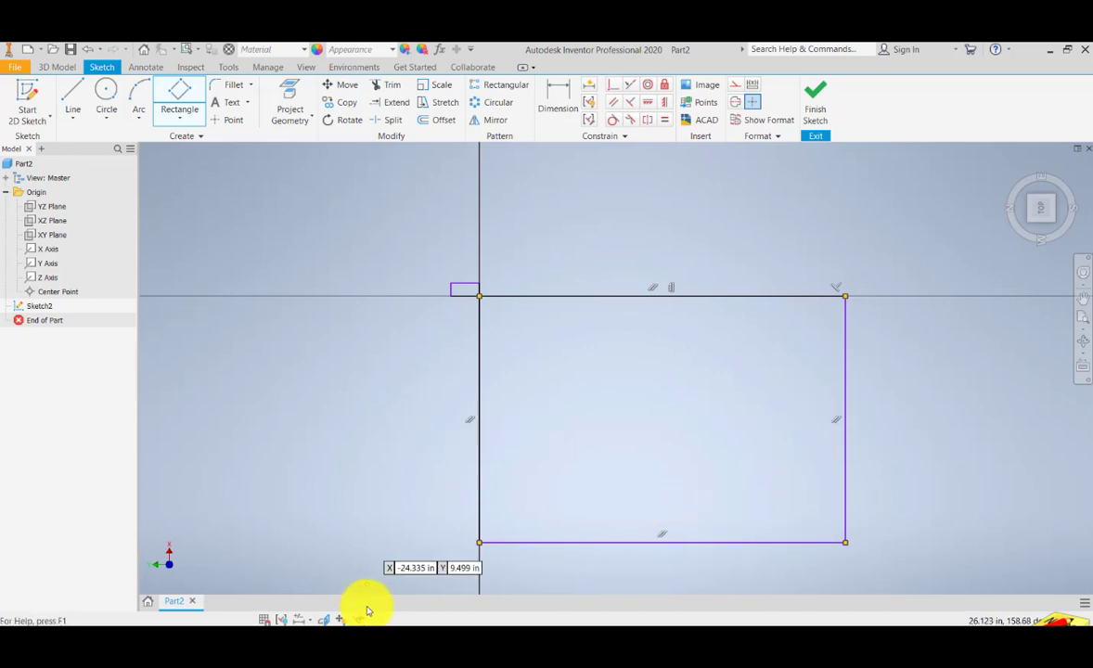
End the rectangle command and finish the sketch
{"action": "right_click", "coordinate": [429, 379]}
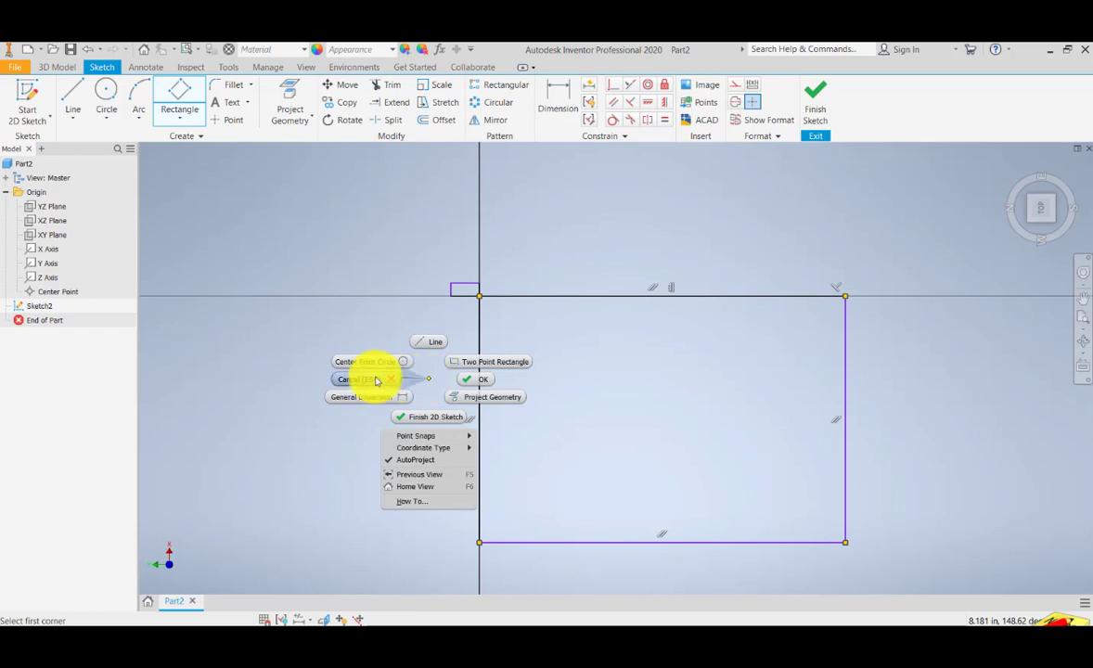
{"action": "key", "text": "Escape"}
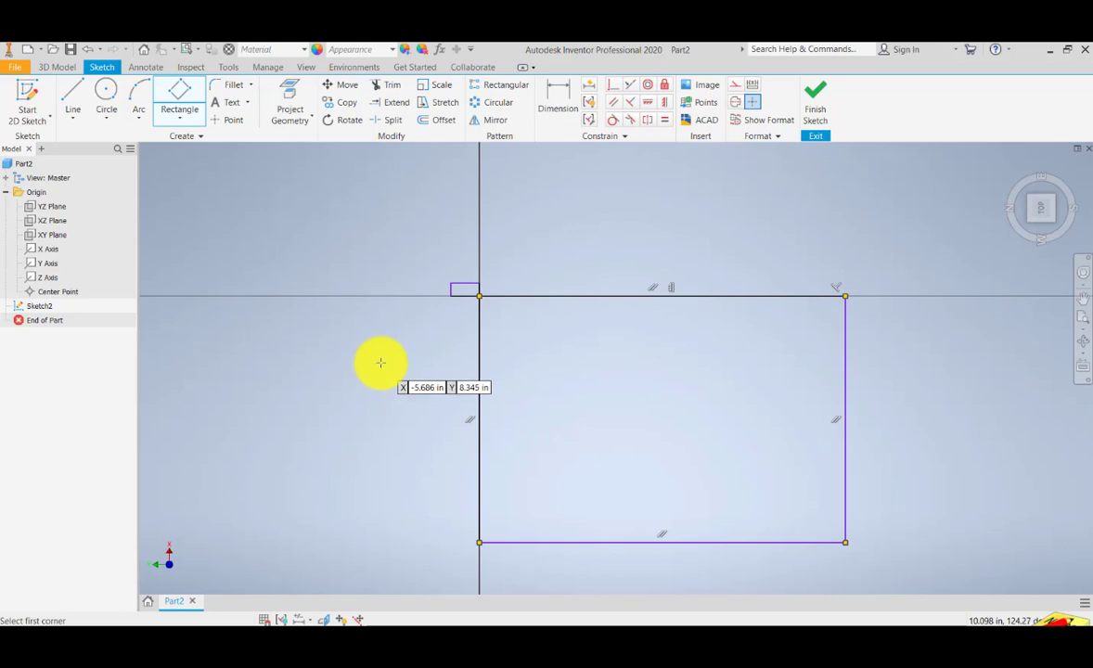
{"action": "right_click", "coordinate": [381, 364]}
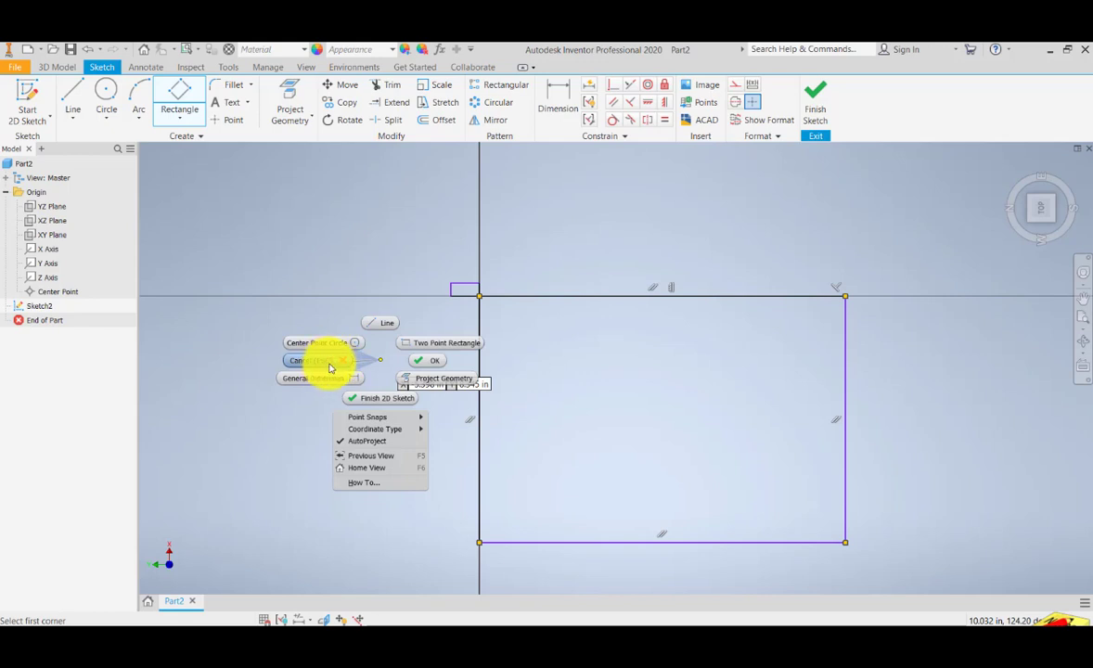
{"action": "left_click", "coordinate": [385, 370]}
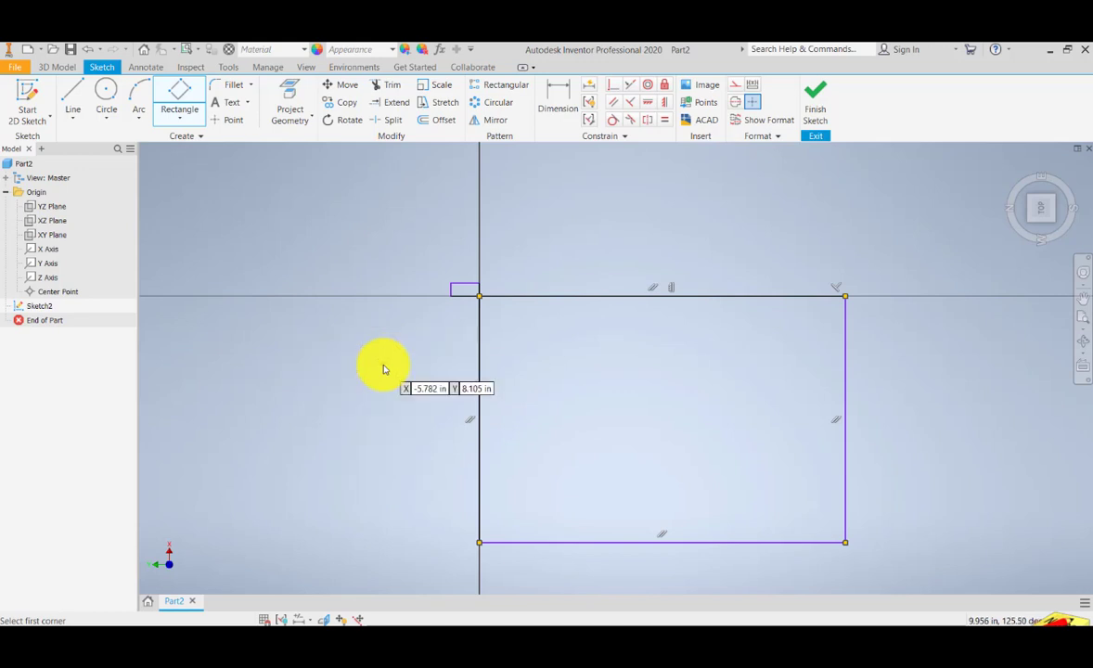
{"action": "key", "text": "Escape"}
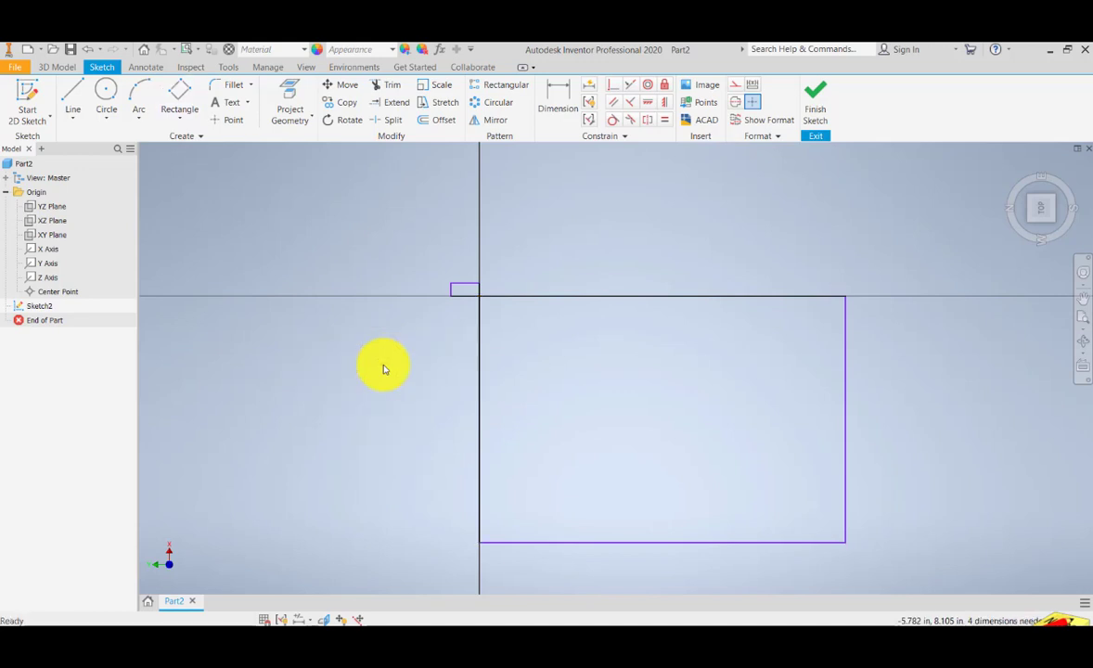
{"action": "scroll", "coordinate": [454, 280], "scroll_direction": "down", "scroll_amount": 2}
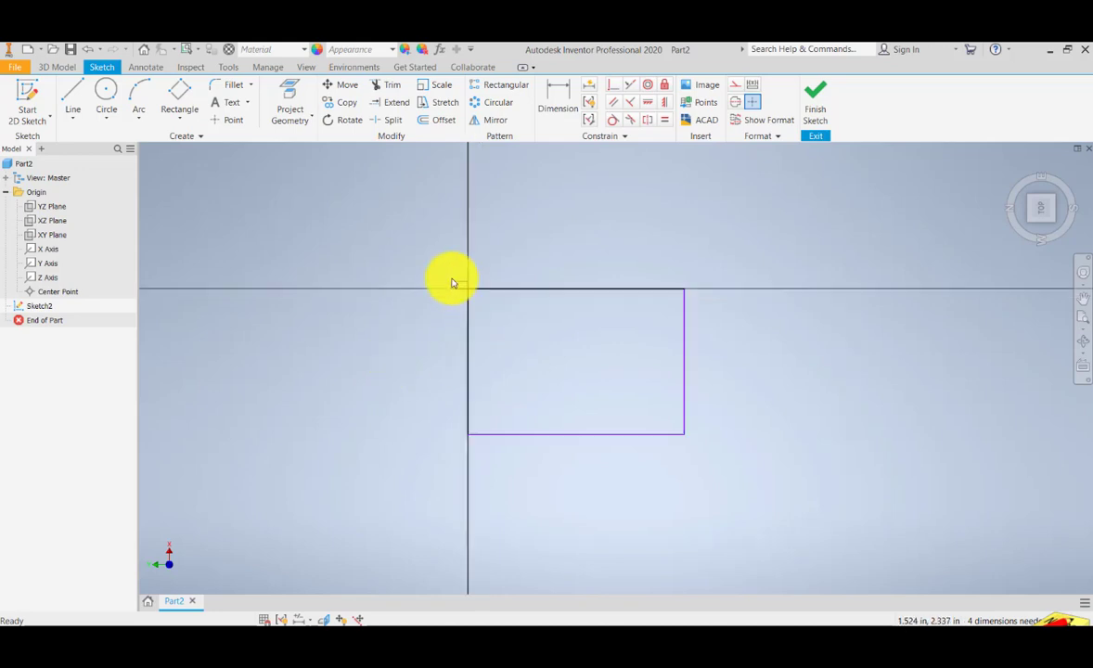
{"action": "scroll", "coordinate": [454, 283], "scroll_direction": "up", "scroll_amount": 4}
{"action": "scroll", "coordinate": [515, 371], "scroll_direction": "down", "scroll_amount": 3}
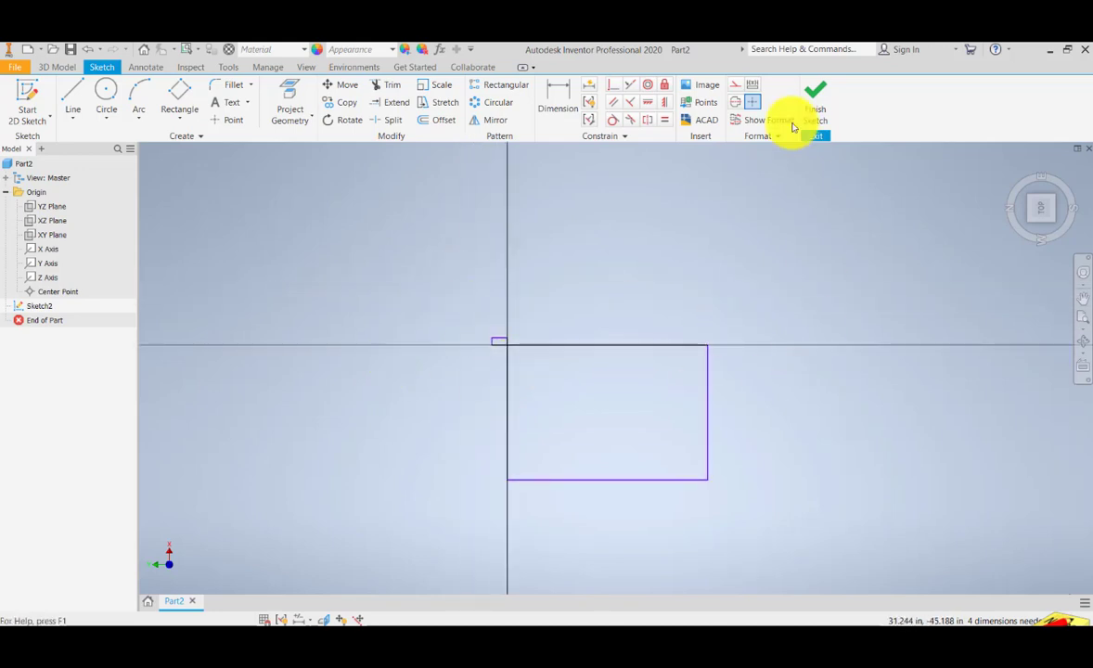
{"action": "left_click", "coordinate": [815, 108]}
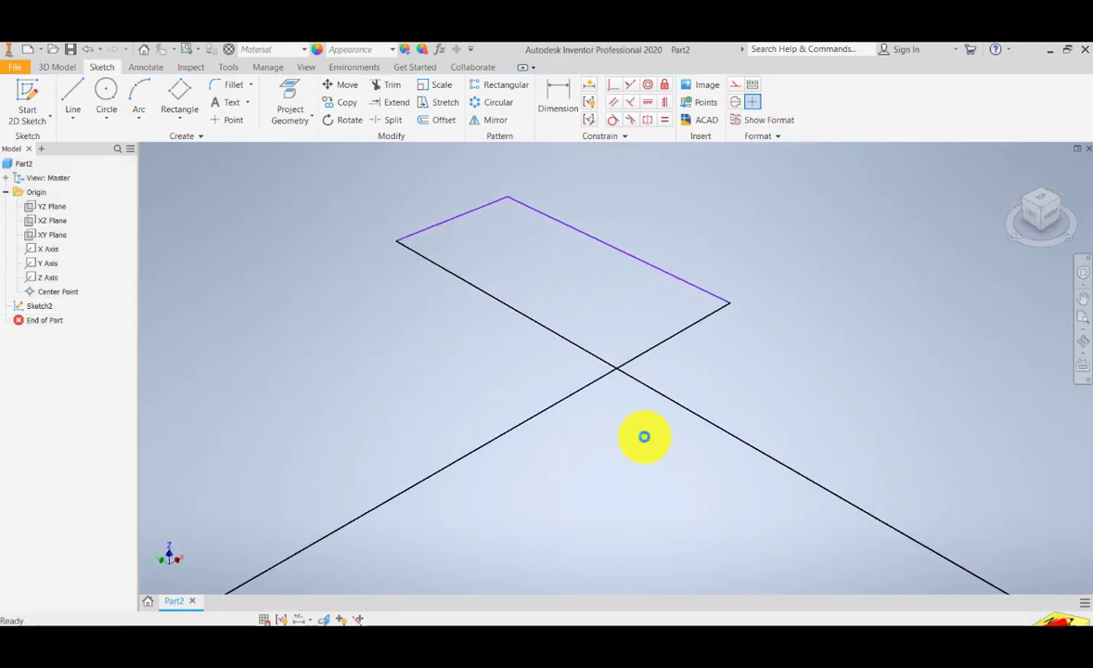
Examine the small and large rectangles in the 3D view outside the sketch
{"action": "scroll", "coordinate": [608, 431], "scroll_direction": "down", "scroll_amount": 2}
{"action": "scroll", "coordinate": [608, 430], "scroll_direction": "up", "scroll_amount": 2}
{"action": "scroll", "coordinate": [608, 429], "scroll_direction": "up", "scroll_amount": 2}
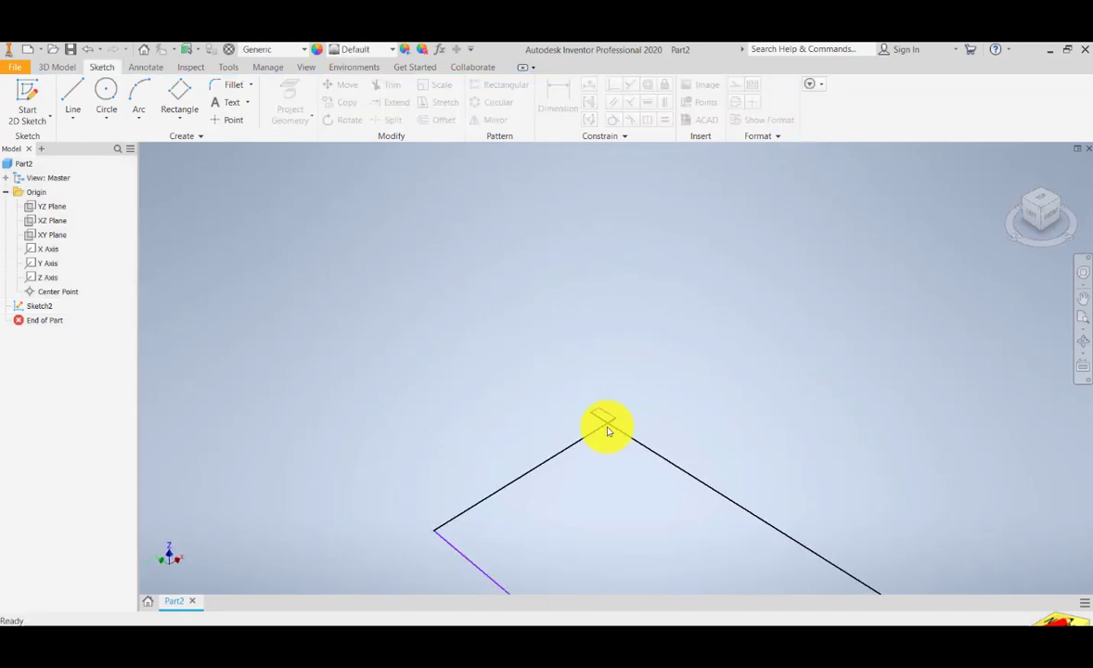
{"action": "scroll", "coordinate": [608, 429], "scroll_direction": "down", "scroll_amount": 3}
{"action": "scroll", "coordinate": [608, 441], "scroll_direction": "up", "scroll_amount": 2}
{"action": "mouse_move", "coordinate": [596, 463]}
{"action": "middle_mouse_down"}
{"action": "mouse_move", "coordinate": [590, 474]}
{"action": "mouse_move", "coordinate": [517, 346]}
{"action": "mouse_move", "coordinate": [492, 340]}
{"action": "middle_mouse_up"}
{"action": "scroll", "coordinate": [492, 340], "scroll_direction": "up", "scroll_amount": 2}
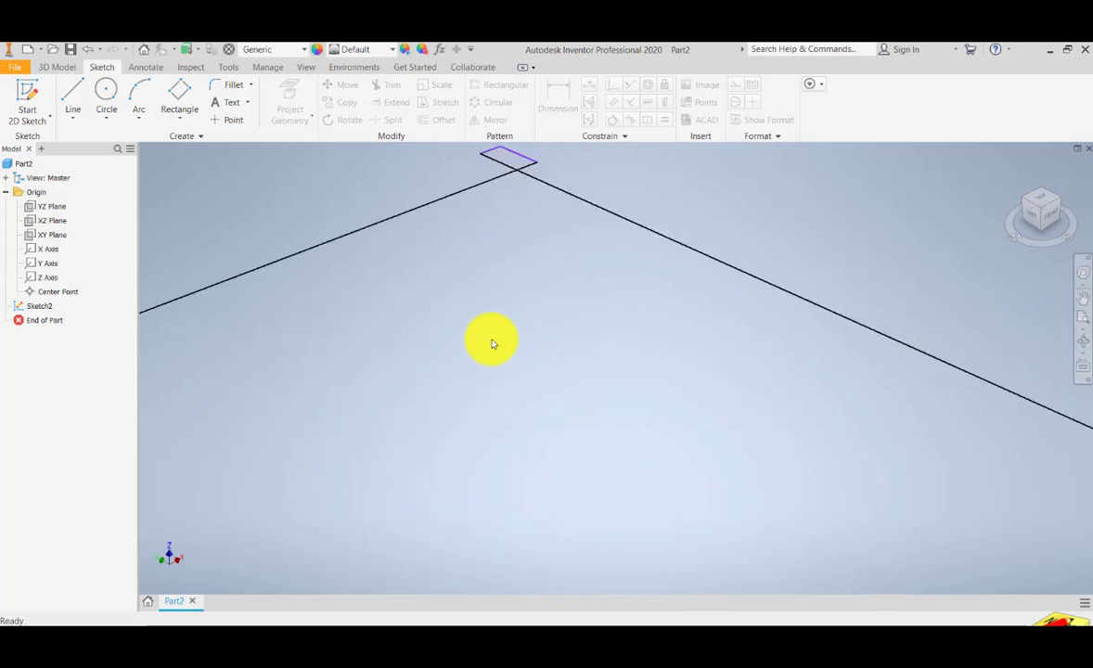
{"action": "scroll", "coordinate": [492, 341], "scroll_direction": "down", "scroll_amount": 3}
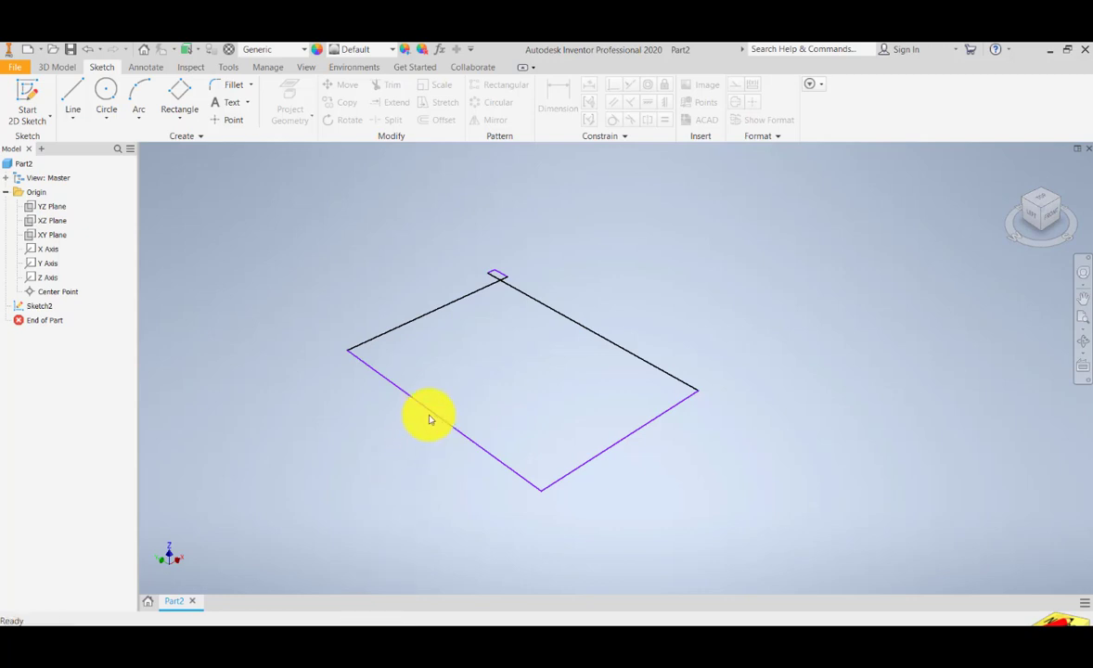
Try to narrow the large rectangle by moving its outer edge parallel to the Y axis inward, and undo the change
{"action": "left_click", "coordinate": [430, 420]}
{"action": "left_click", "coordinate": [545, 353]}
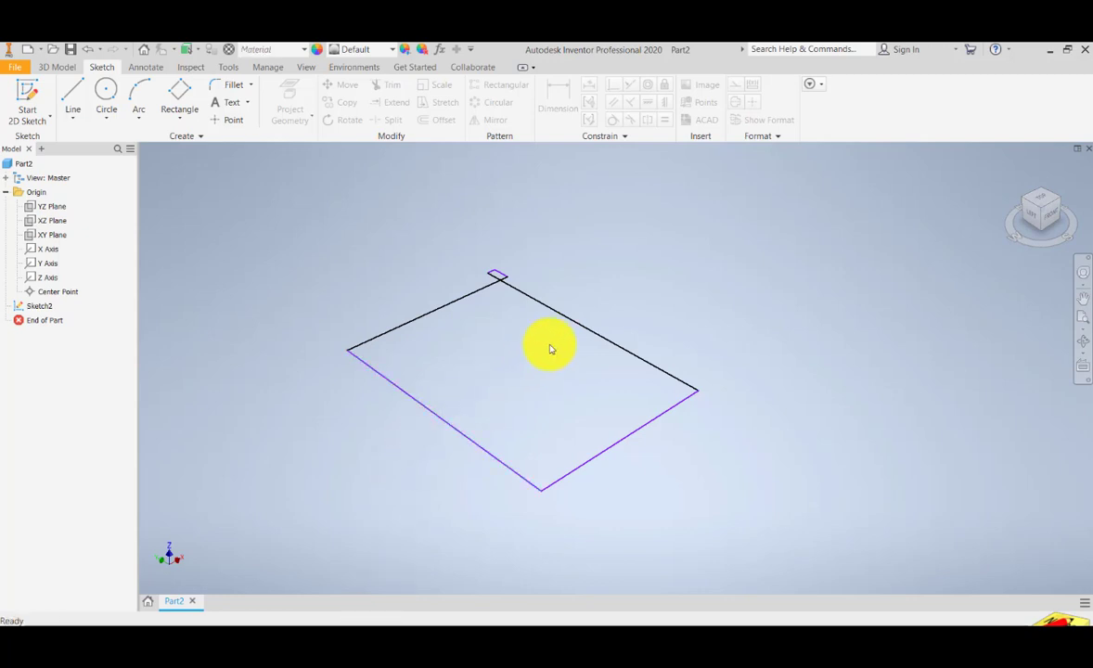
{"action": "left_click", "coordinate": [582, 327]}
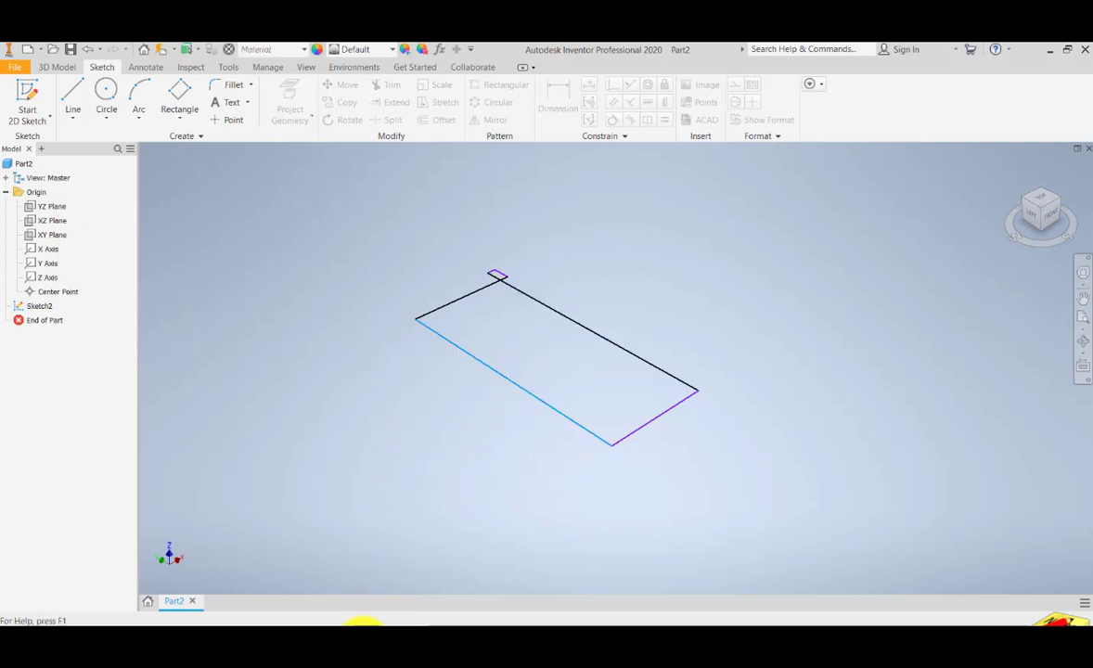
{"action": "key", "text": "ctrl+z"}
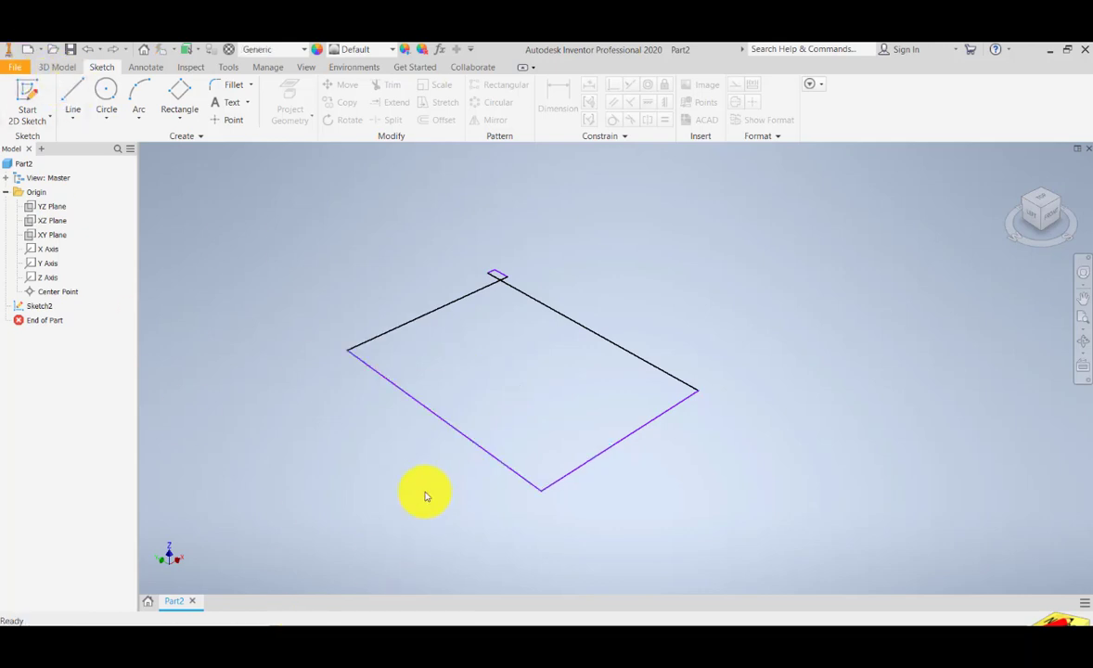
Shrink the large rectangle by moving both of its outer edges inward toward the origin
{"action": "left_click", "coordinate": [445, 424]}
{"action": "left_click_drag", "start_coordinate": [447, 419], "coordinate": [504, 411]}
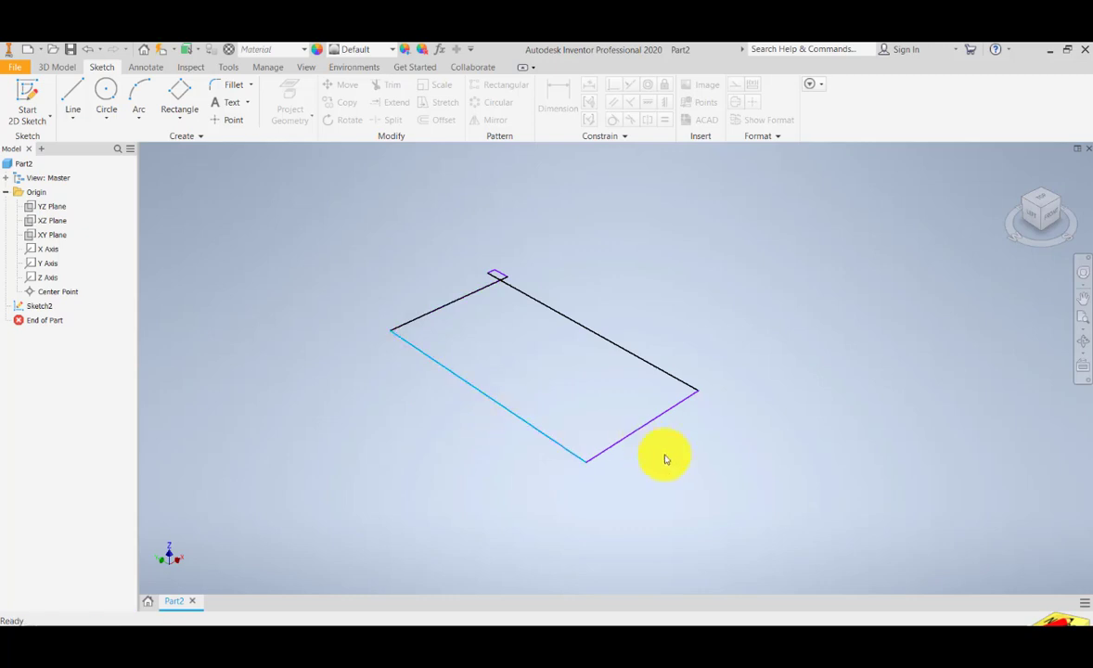
{"action": "left_click_drag", "start_coordinate": [641, 429], "coordinate": [571, 396]}
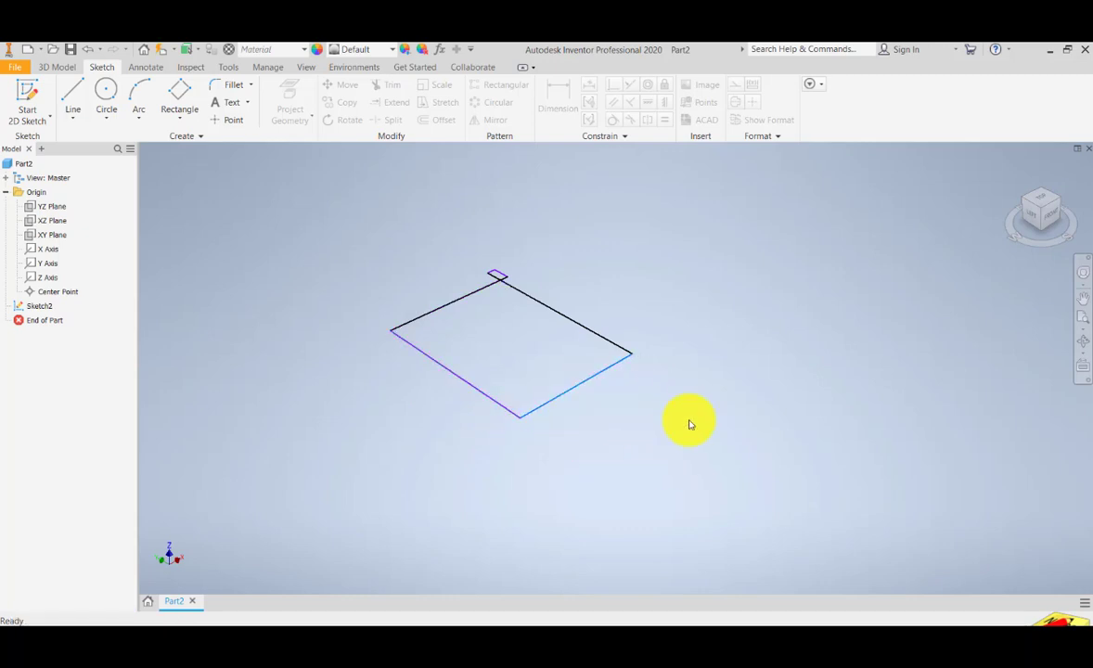
Try to move the large rectangle's edge that lies on the Y axis
{"action": "left_click", "coordinate": [573, 319]}
{"action": "left_click_drag", "start_coordinate": [574, 319], "coordinate": [518, 306]}
{"action": "scroll", "coordinate": [515, 300], "scroll_direction": "up", "scroll_amount": 5}
{"action": "scroll", "coordinate": [512, 295], "scroll_direction": "down", "scroll_amount": 6}
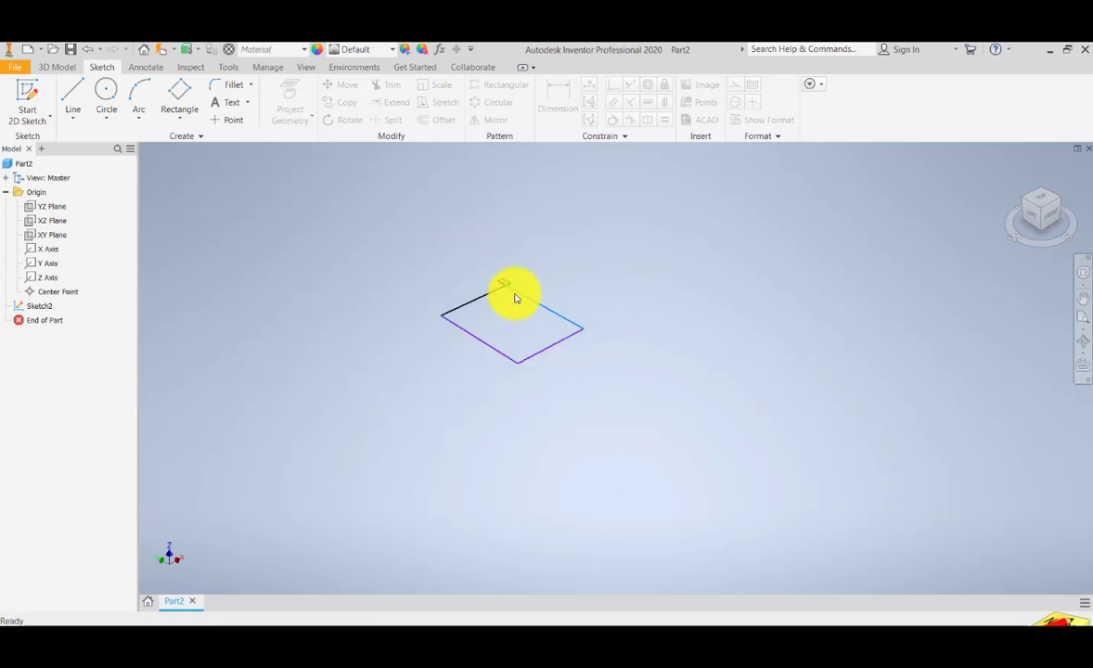
{"action": "scroll", "coordinate": [539, 313], "scroll_direction": "up", "scroll_amount": 4}
{"action": "scroll", "coordinate": [538, 313], "scroll_direction": "down", "scroll_amount": 3}
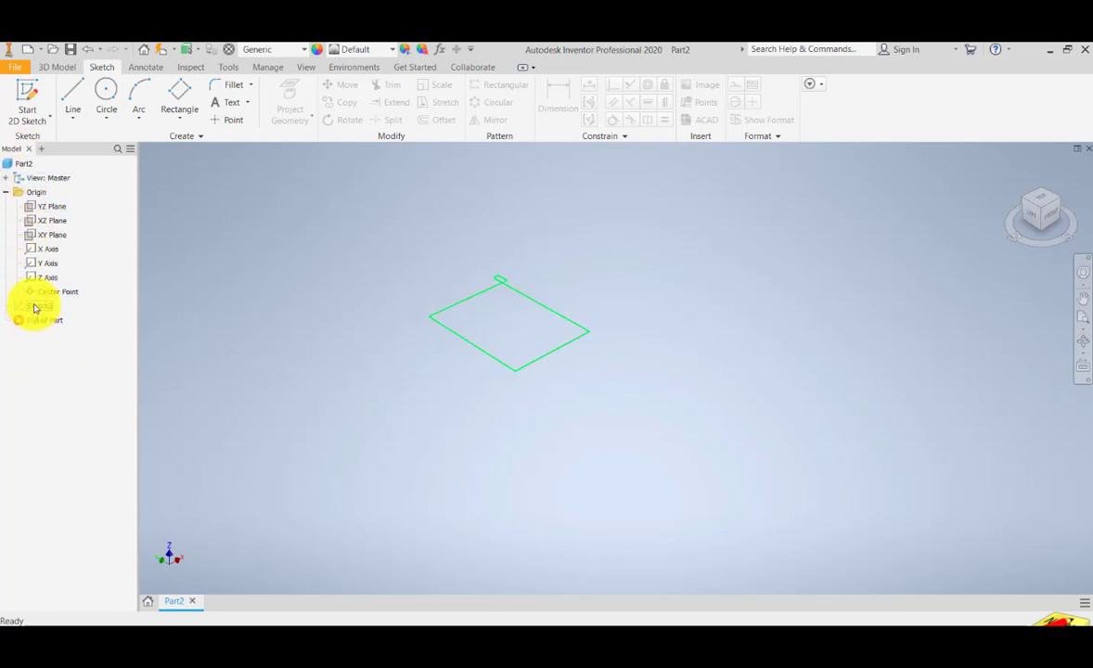
Open Sketch2 for editing
{"action": "left_click", "coordinate": [35, 308]}
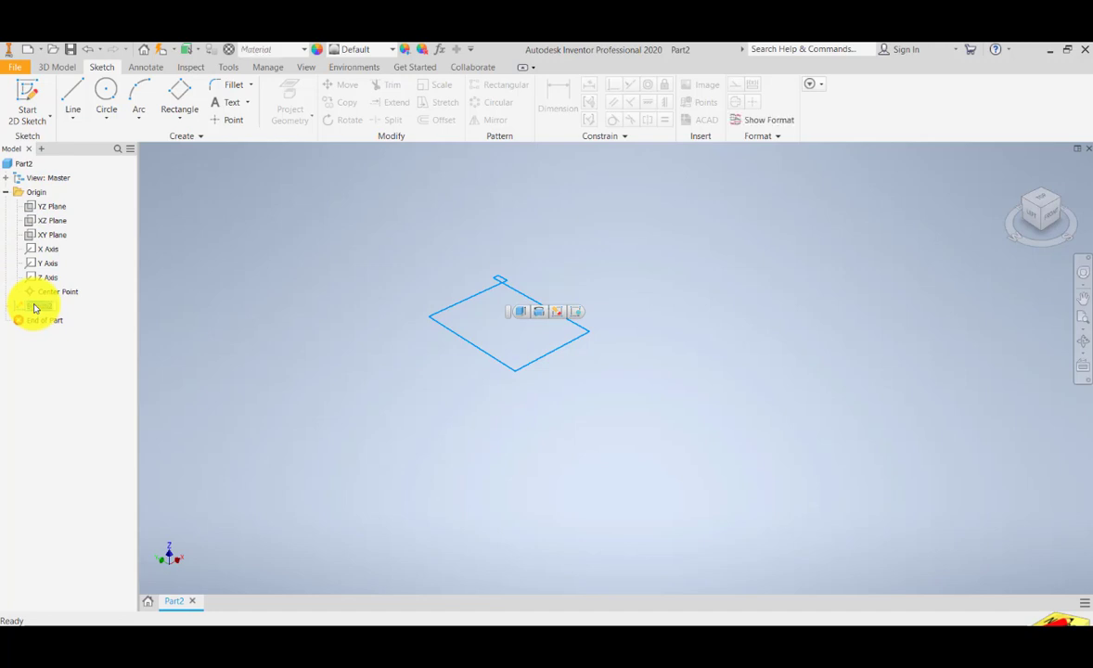
{"action": "left_click", "coordinate": [101, 326]}
{"action": "double_click", "coordinate": [46, 310]}
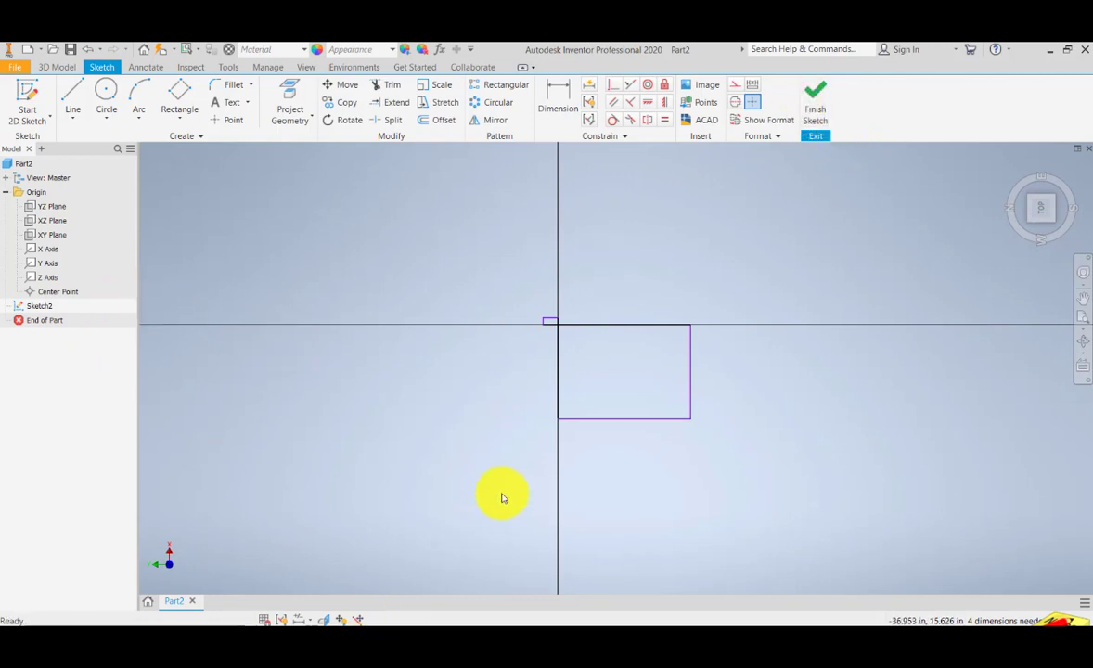
Delete the parallel constraint and the other constraints on the large rectangle's edge along the Y axis
{"action": "right_click", "coordinate": [614, 318]}
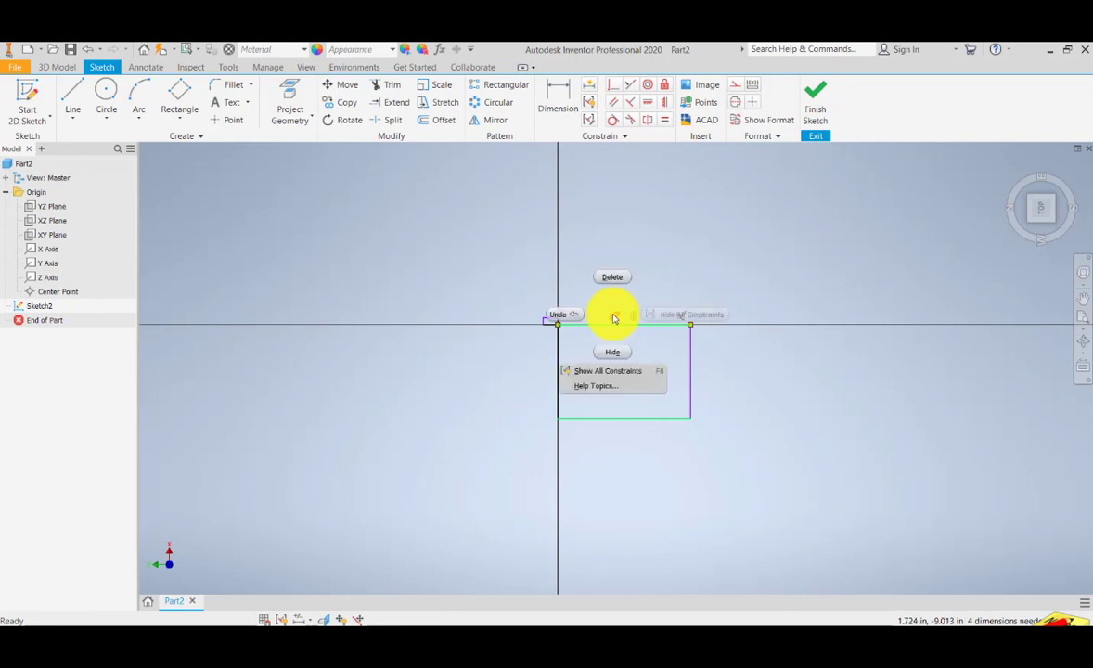
{"action": "left_click", "coordinate": [614, 278]}
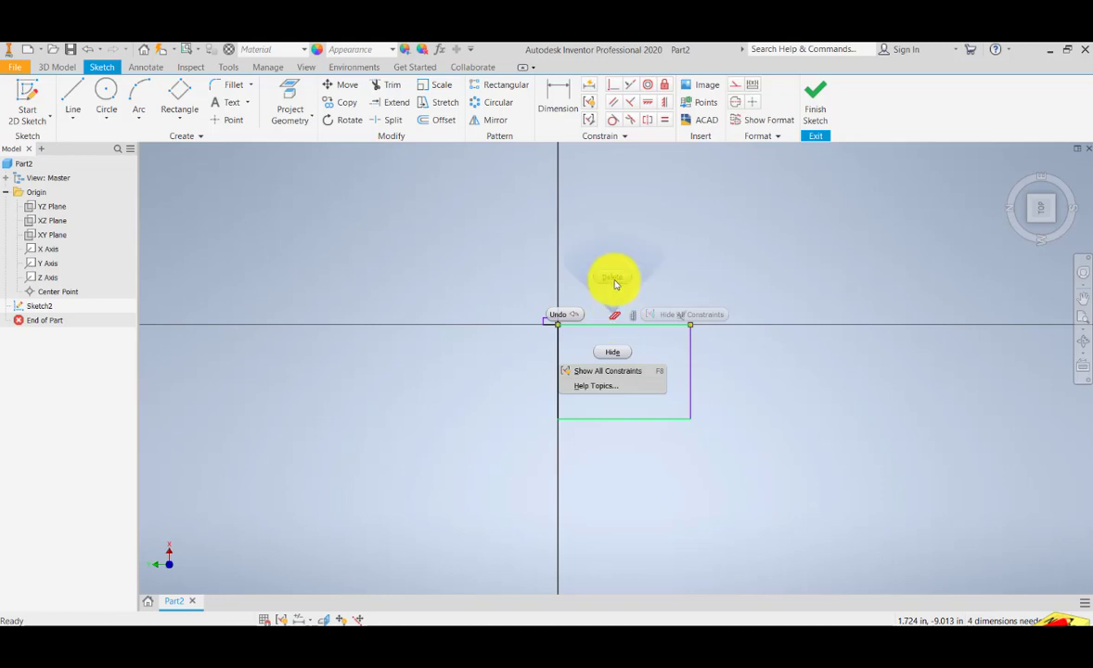
{"action": "mouse_move", "coordinate": [625, 325]}
{"action": "left_mouse_down"}
{"action": "mouse_move", "coordinate": [625, 377]}
{"action": "mouse_move", "coordinate": [624, 323]}
{"action": "left_mouse_up"}
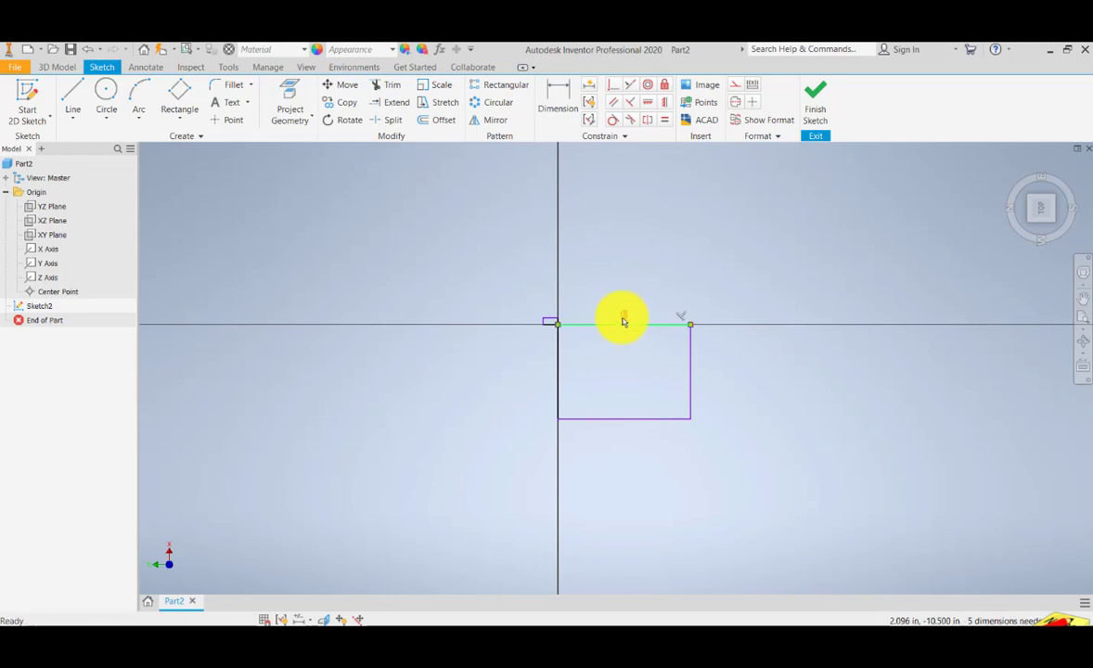
{"action": "right_click", "coordinate": [680, 319]}
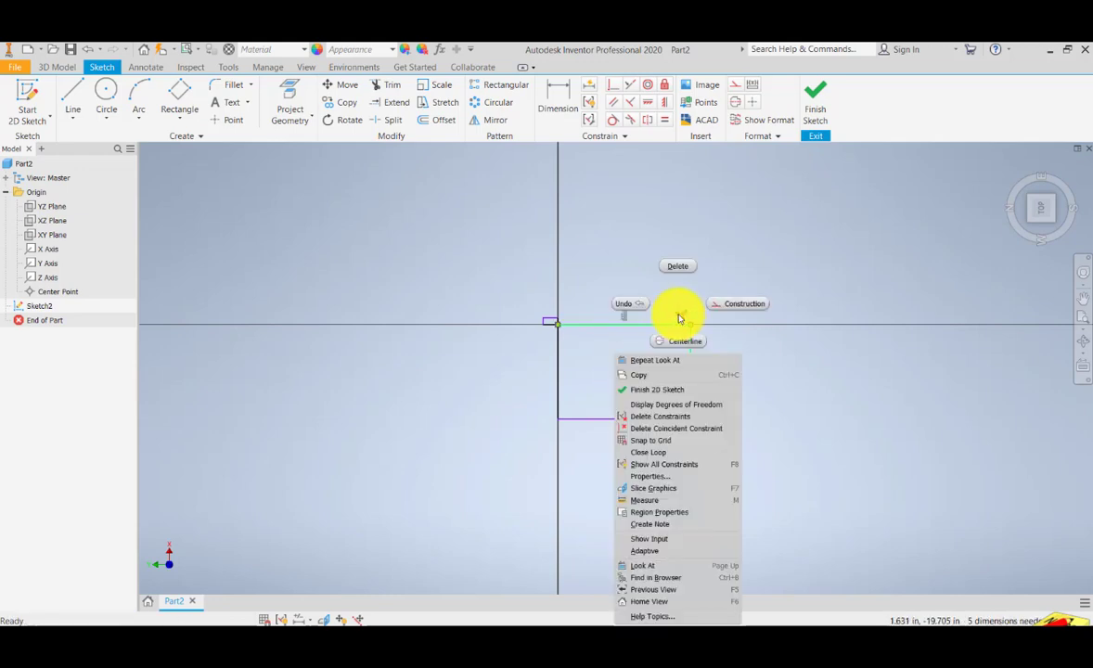
{"action": "left_click", "coordinate": [678, 267]}
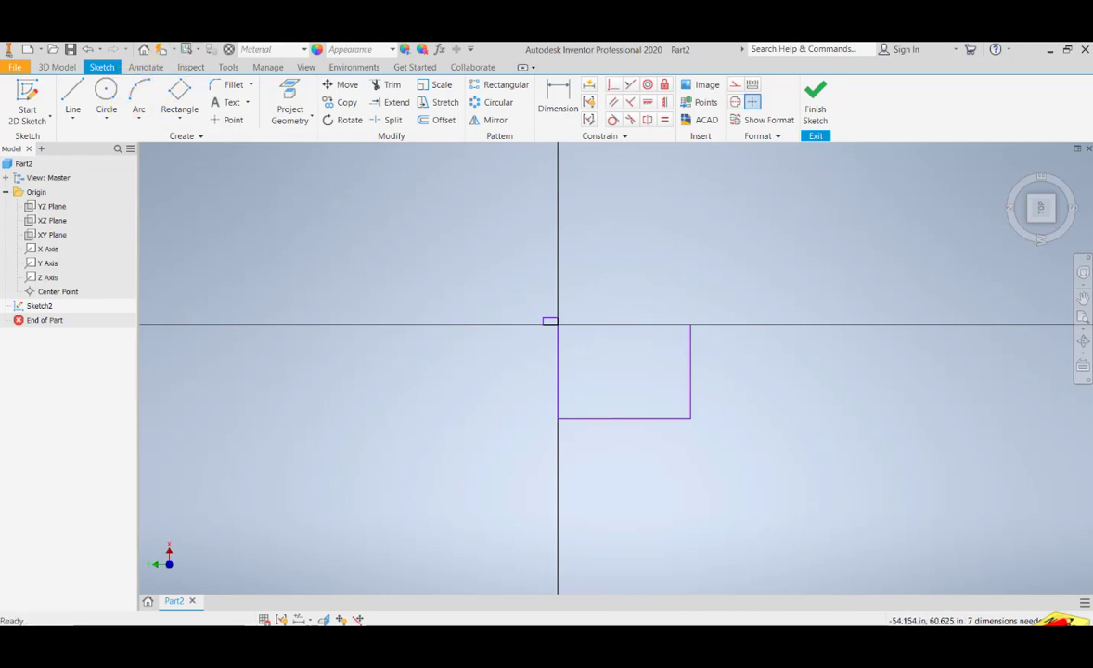
{"action": "scroll", "coordinate": [542, 387], "scroll_direction": "up", "scroll_amount": 3}
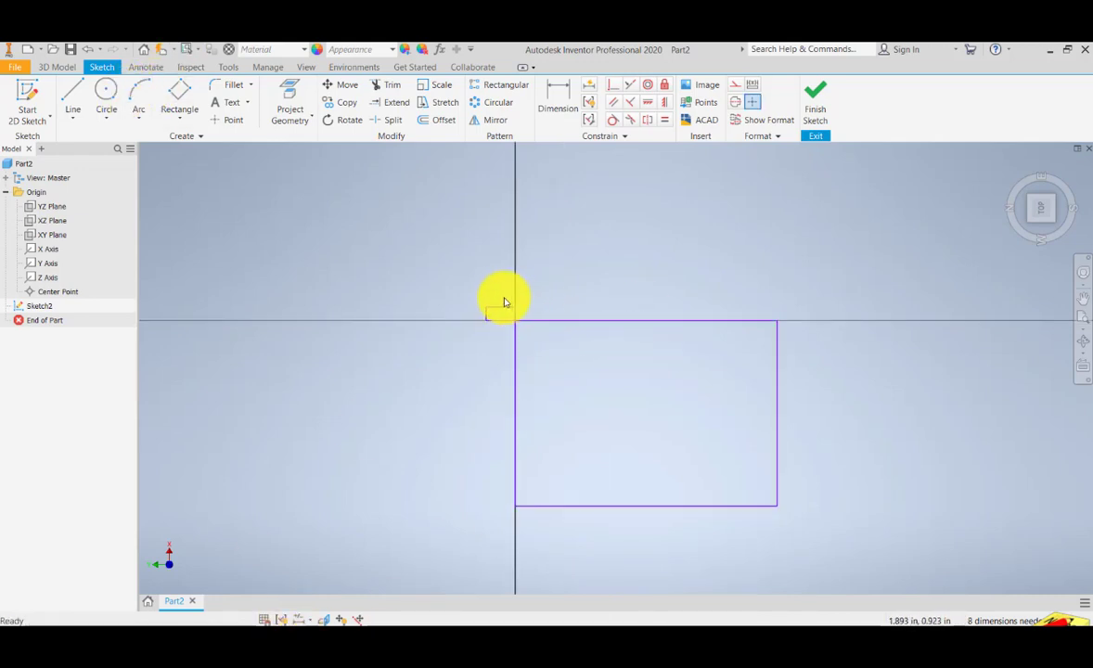
Select the large rectangle and show all constraints in the sketch
{"action": "mouse_move", "coordinate": [501, 295]}
{"action": "left_mouse_down"}
{"action": "mouse_move", "coordinate": [637, 499]}
{"action": "mouse_move", "coordinate": [821, 539]}
{"action": "left_mouse_up"}
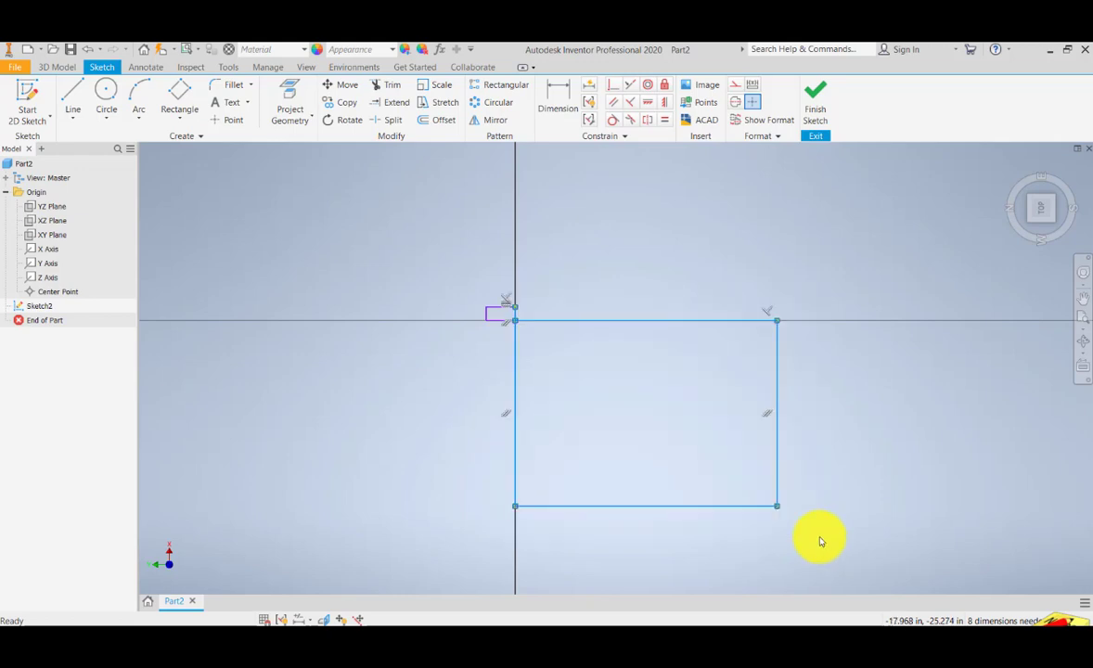
{"action": "left_click", "coordinate": [496, 289]}
{"action": "left_click_drag", "start_coordinate": [485, 274], "coordinate": [399, 239]}
{"action": "left_click_drag", "start_coordinate": [490, 261], "coordinate": [811, 554]}
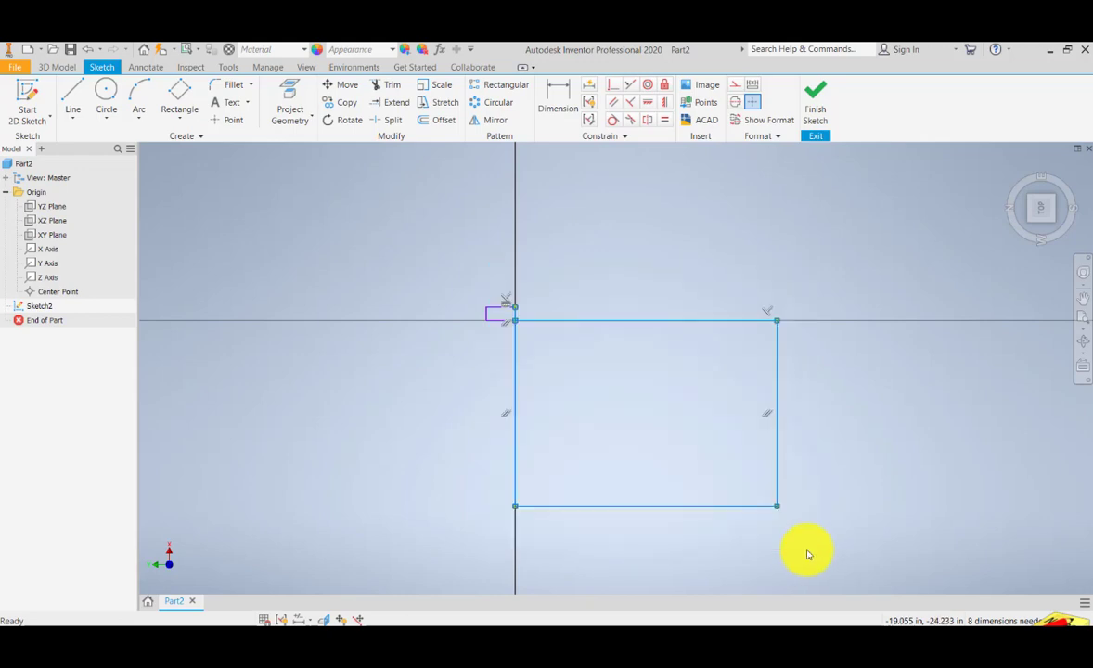
{"action": "right_click", "coordinate": [513, 353]}
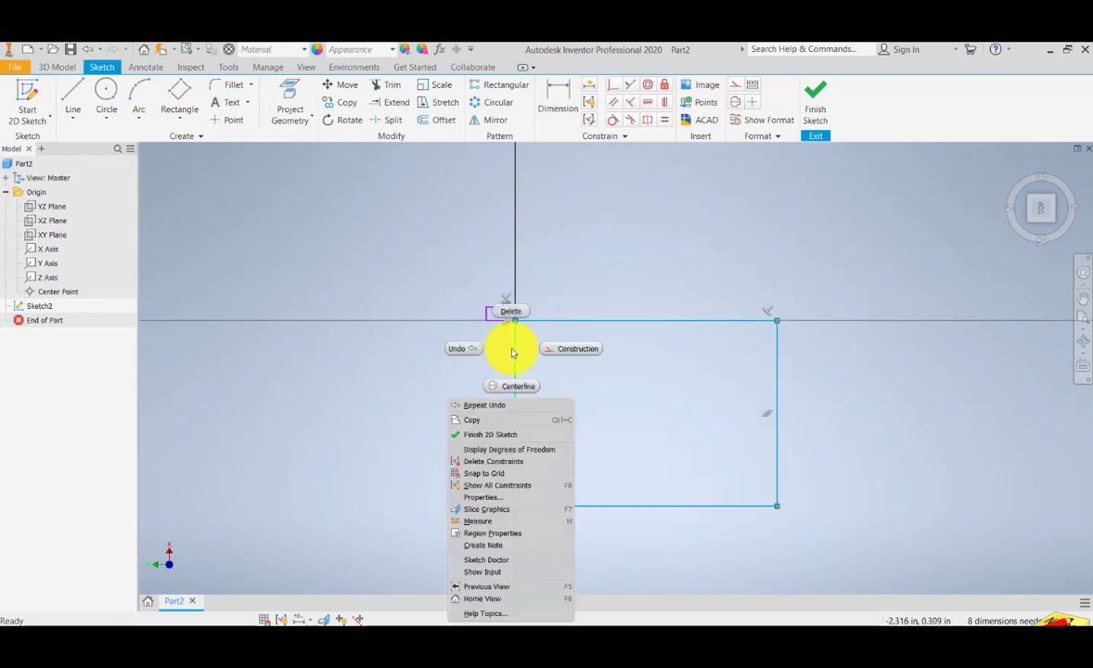
{"action": "left_click", "coordinate": [511, 488]}
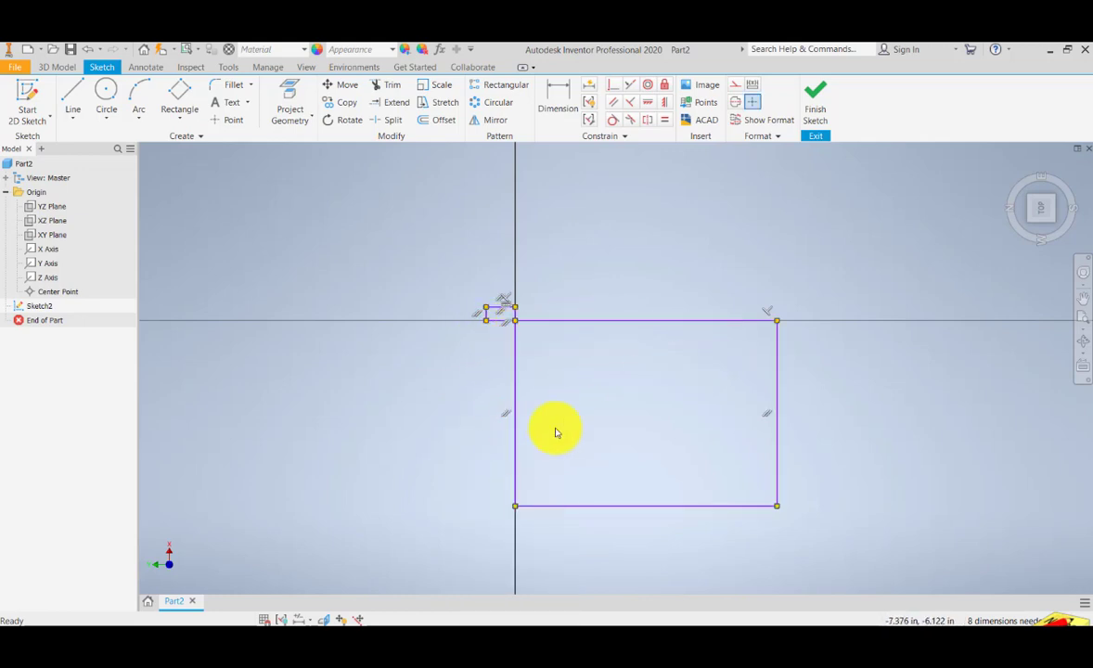
Delete the parallel constraint between the large rectangle's two vertical edges, and move its left, upper and right edges inward
{"action": "right_click", "coordinate": [501, 417]}
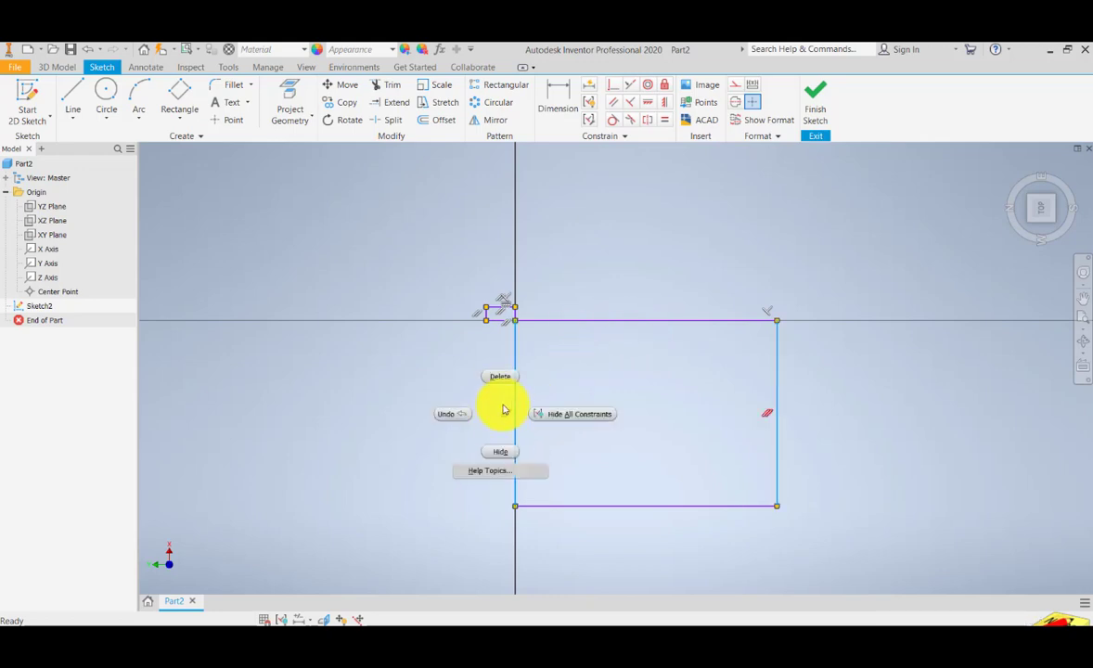
{"action": "left_click", "coordinate": [500, 377]}
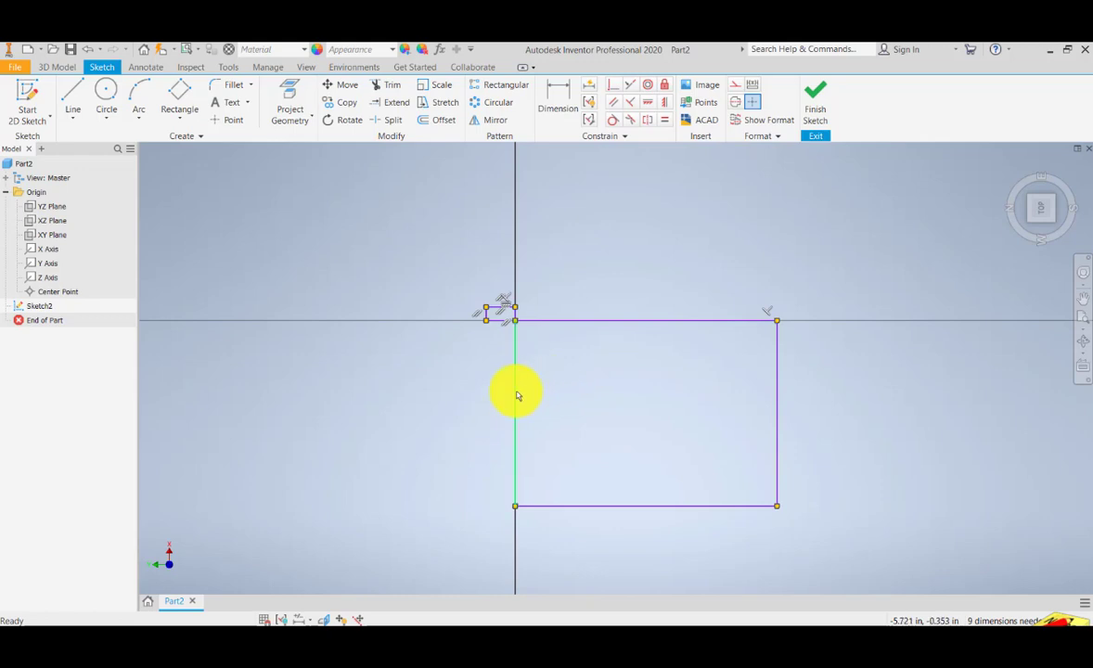
{"action": "left_click_drag", "start_coordinate": [518, 396], "coordinate": [573, 401]}
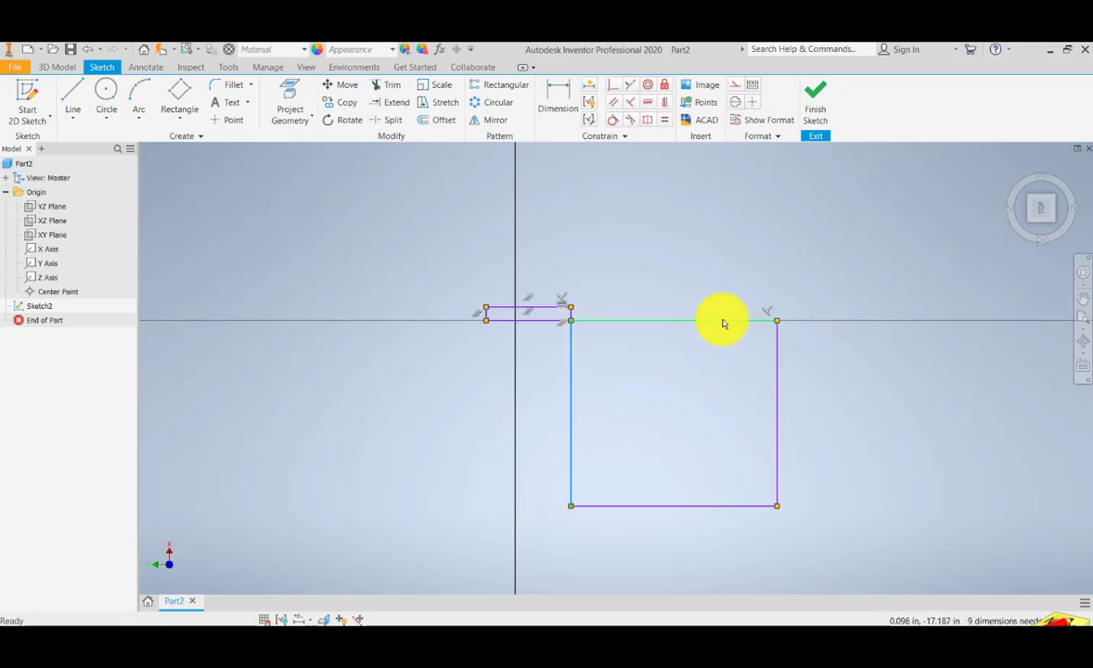
{"action": "left_click_drag", "start_coordinate": [723, 323], "coordinate": [715, 376]}
{"action": "left_click_drag", "start_coordinate": [777, 425], "coordinate": [698, 466]}
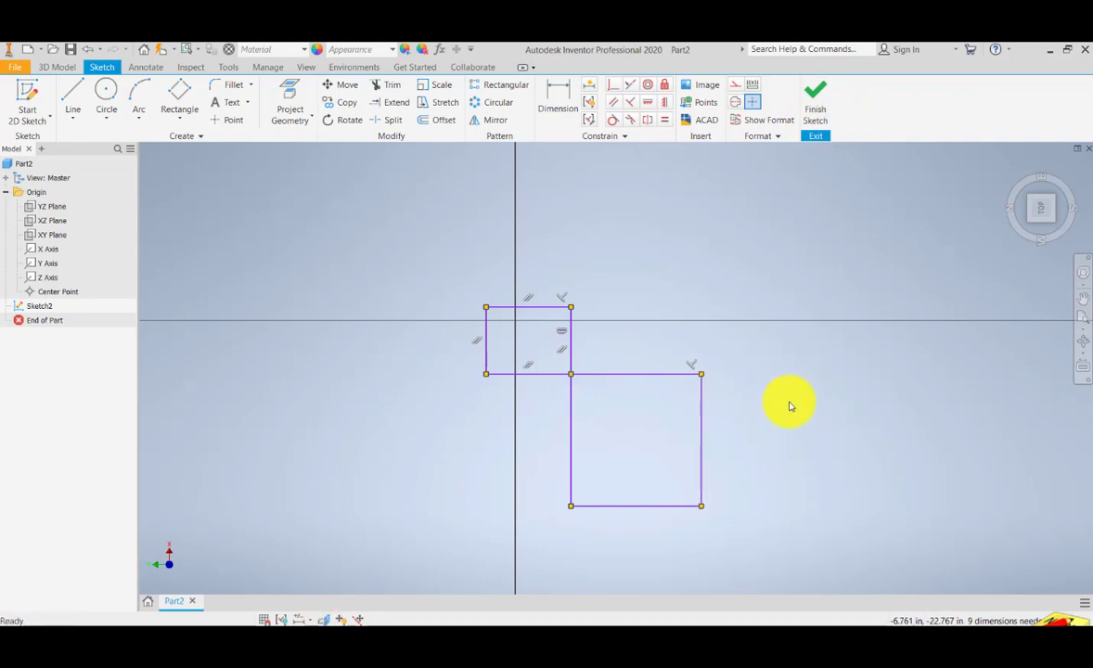
Delete all four lines of the large rectangle one at a time, keeping the small rectangle
{"action": "left_click", "coordinate": [703, 428]}
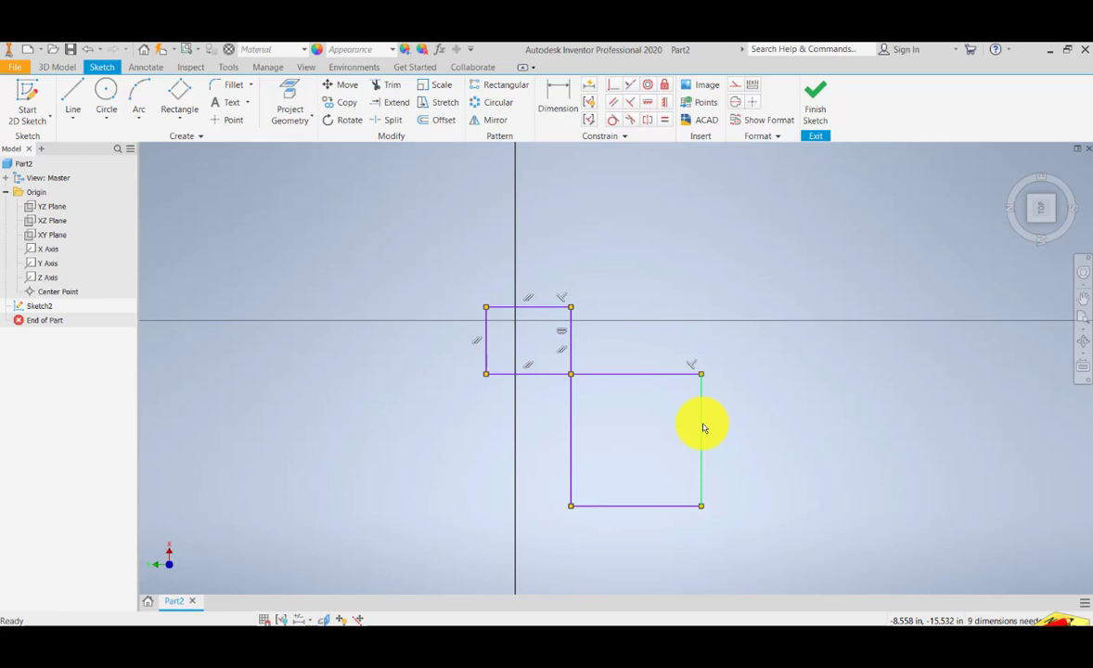
{"action": "key", "text": "Delete"}
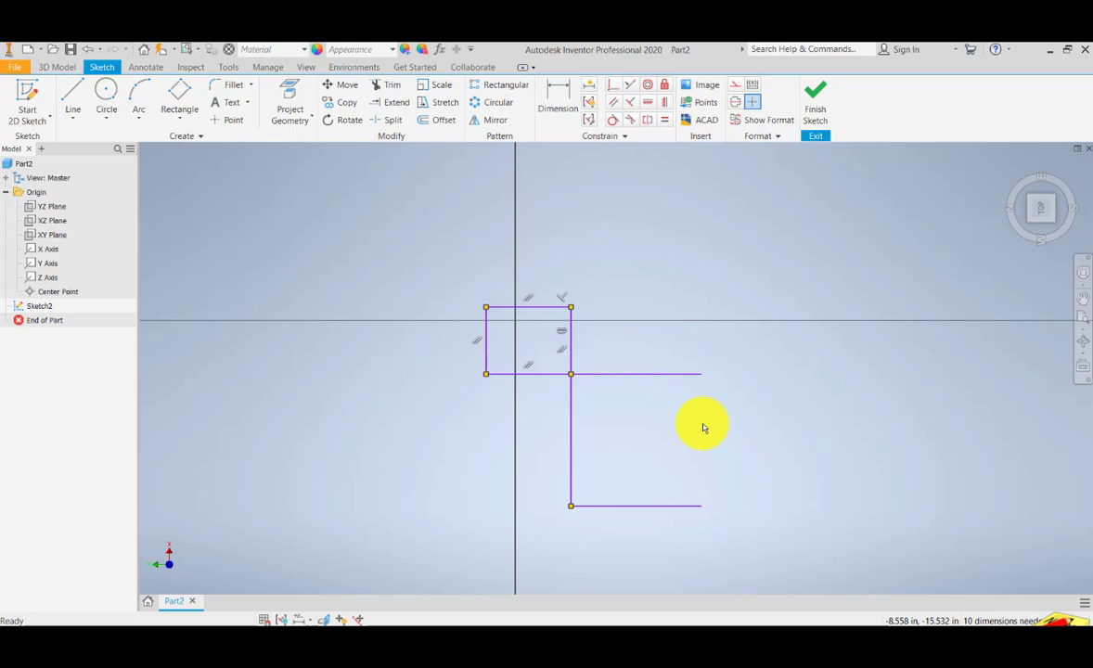
{"action": "left_click", "coordinate": [645, 374]}
{"action": "right_click", "coordinate": [645, 375]}
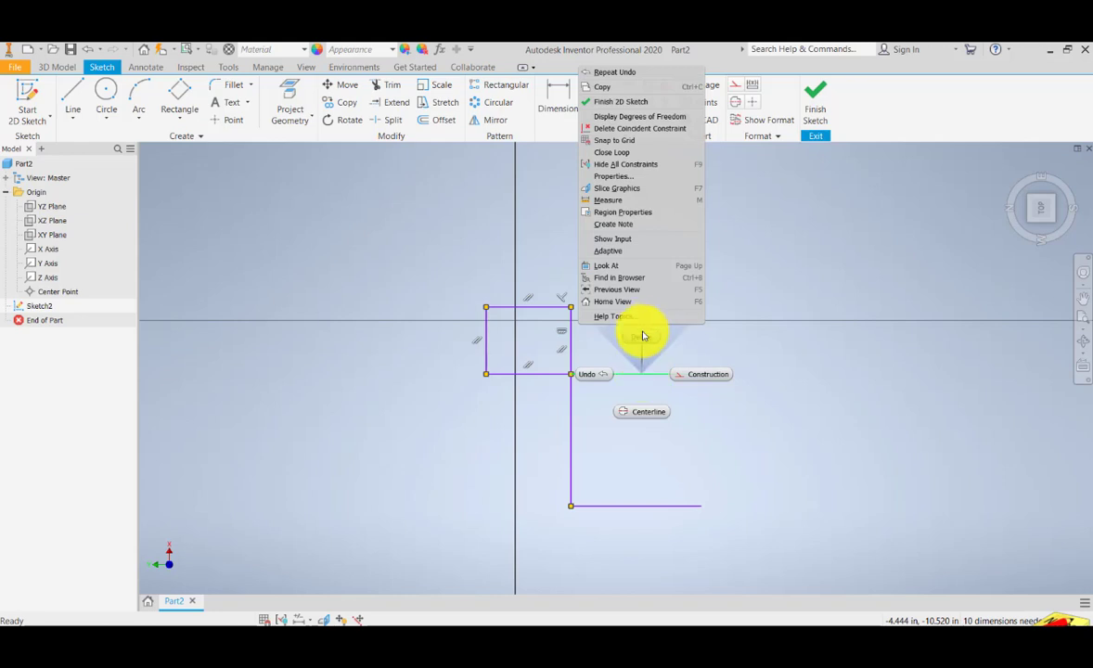
{"action": "left_click", "coordinate": [641, 336]}
{"action": "left_click", "coordinate": [569, 430]}
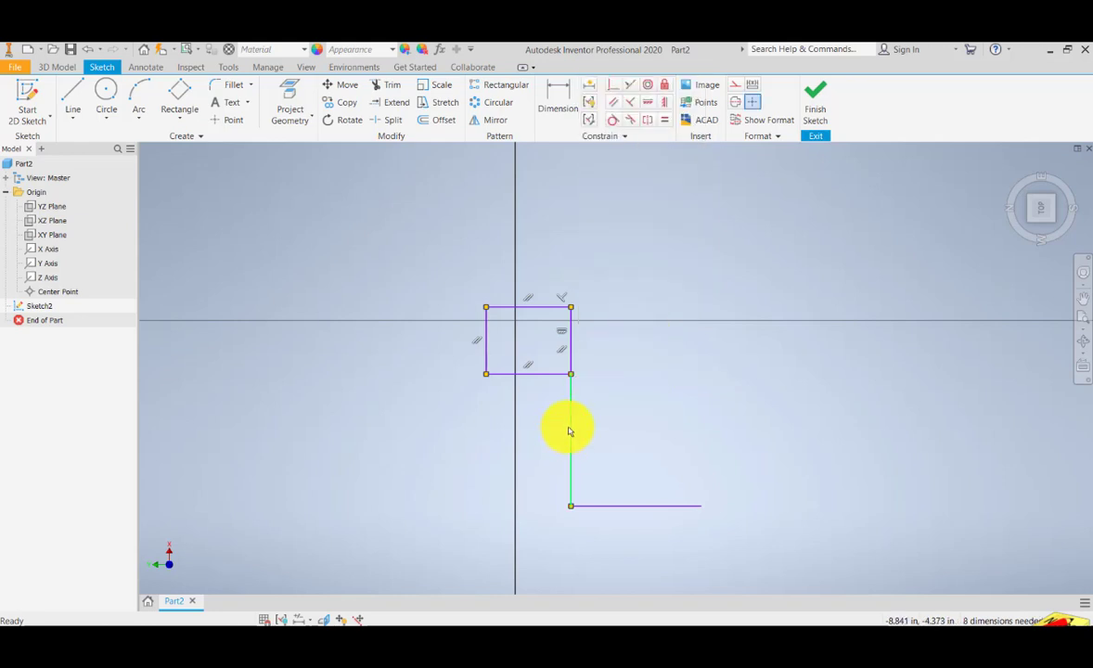
{"action": "right_click", "coordinate": [569, 430]}
{"action": "left_click", "coordinate": [567, 389]}
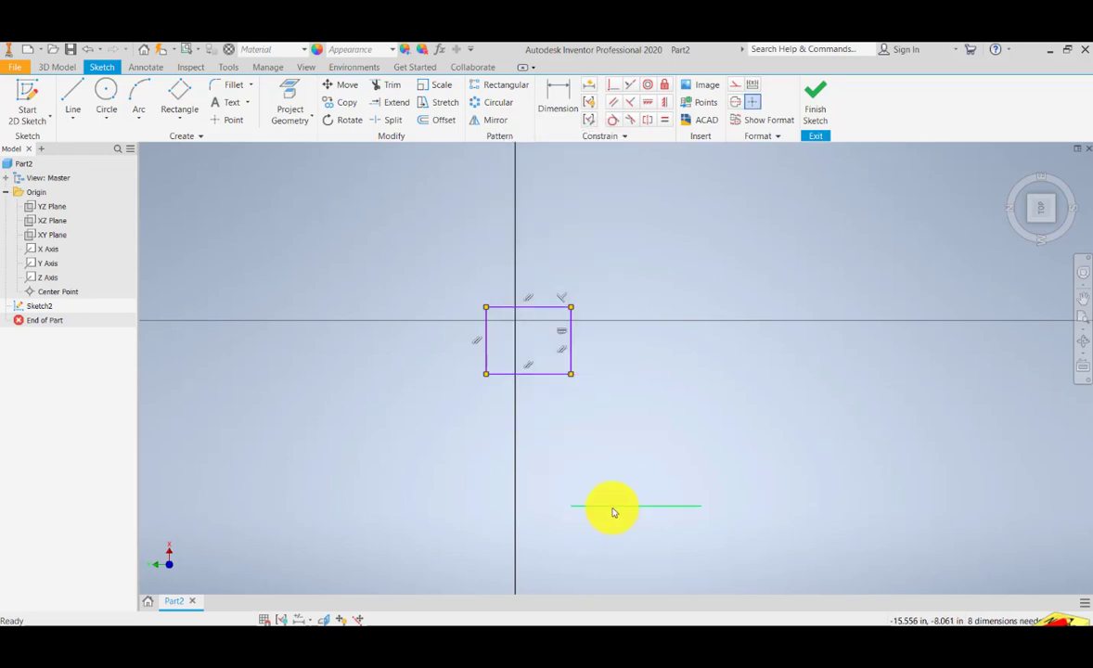
{"action": "right_click", "coordinate": [611, 508]}
{"action": "left_click", "coordinate": [612, 471]}
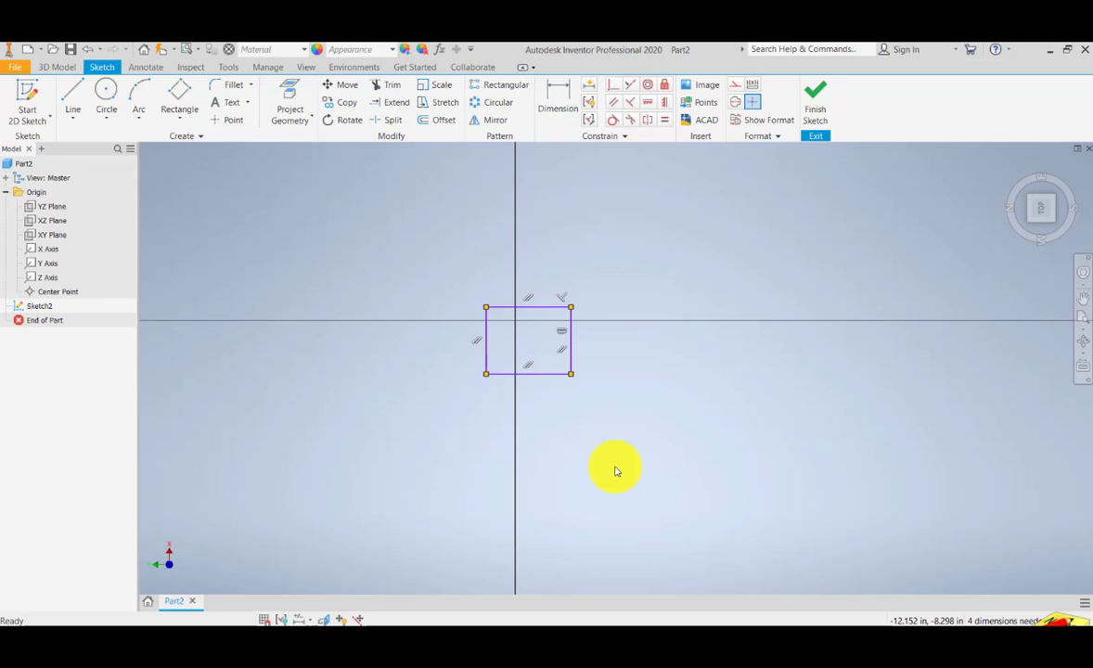
{"action": "scroll", "coordinate": [505, 341], "scroll_direction": "down", "scroll_amount": 10}
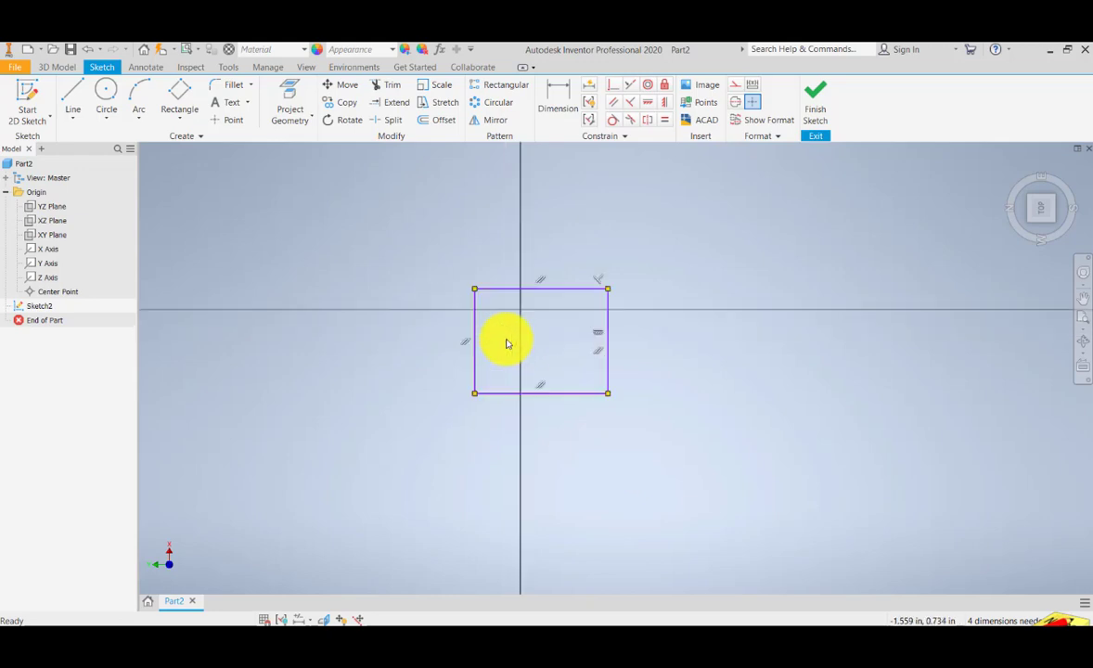
{"action": "scroll", "coordinate": [506, 344], "scroll_direction": "up", "scroll_amount": 3}
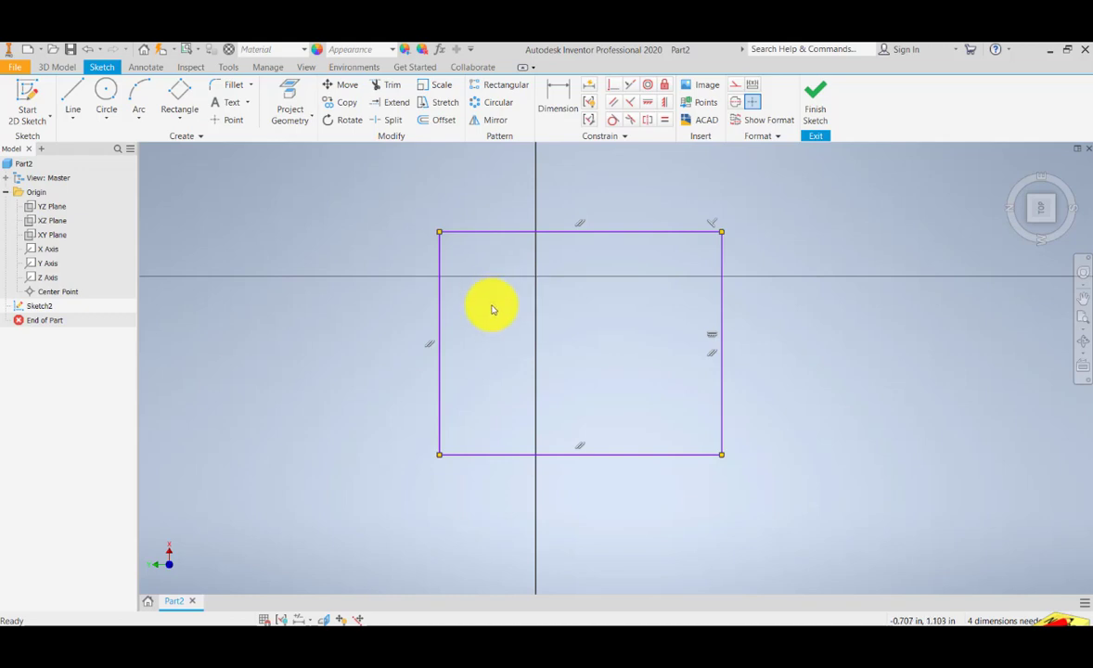
{"action": "scroll", "coordinate": [492, 309], "scroll_direction": "down", "scroll_amount": 3}
{"action": "scroll", "coordinate": [492, 309], "scroll_direction": "up", "scroll_amount": 5}
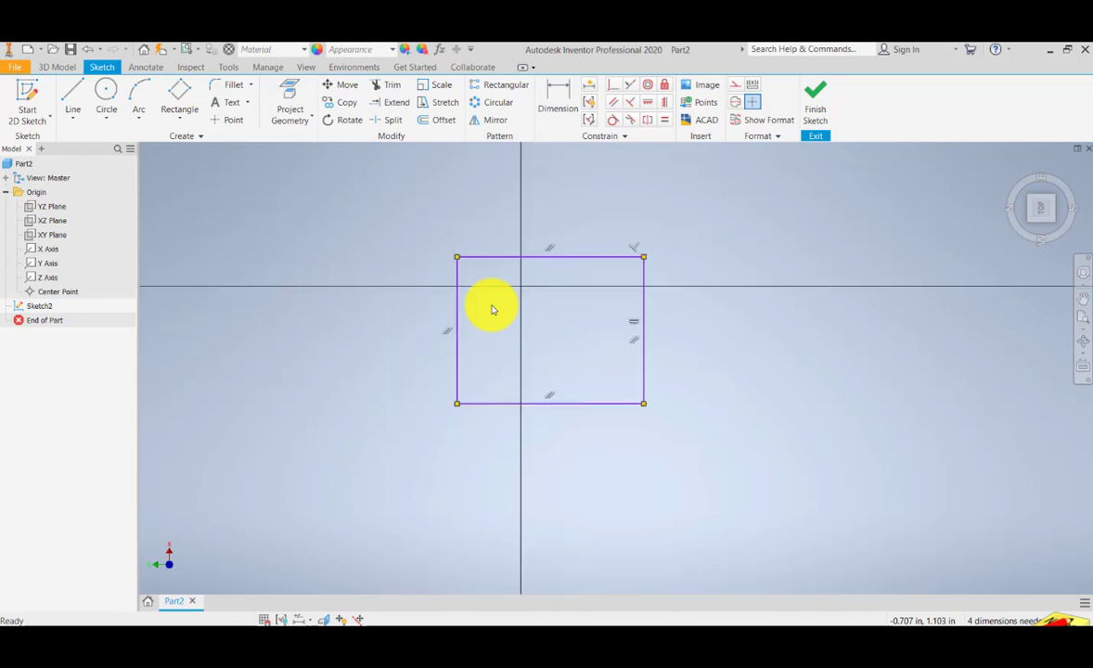
{"action": "scroll", "coordinate": [492, 309], "scroll_direction": "down", "scroll_amount": 3}
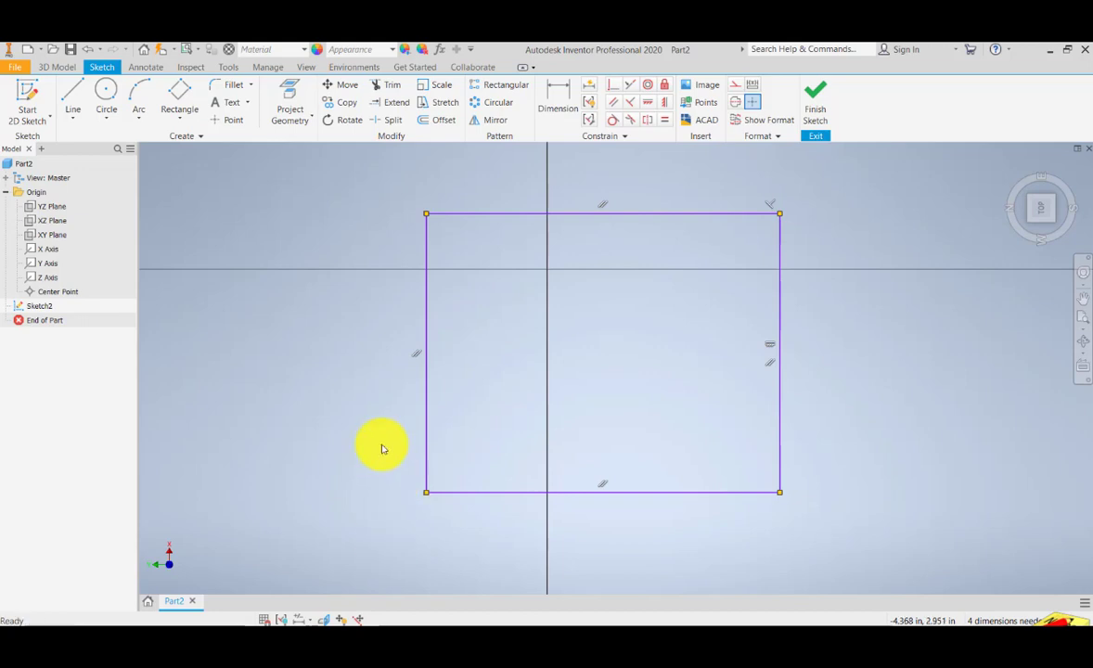
Finish the sketch and delete Sketch2 from the part
{"action": "left_click", "coordinate": [816, 102]}
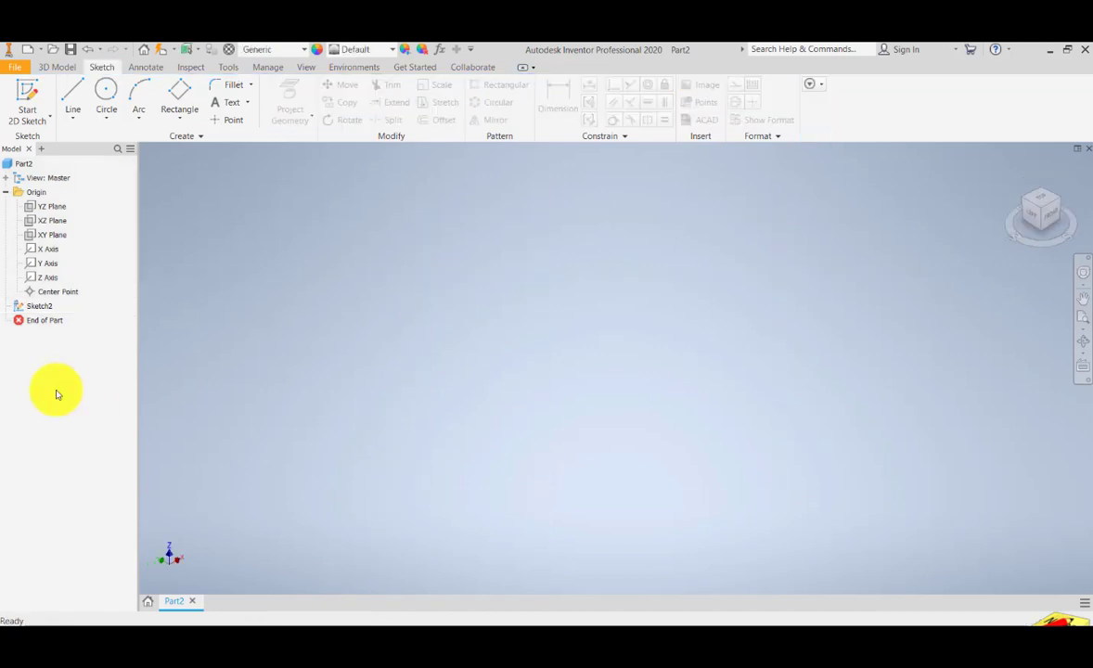
{"action": "left_click", "coordinate": [47, 310]}
{"action": "right_click", "coordinate": [45, 310]}
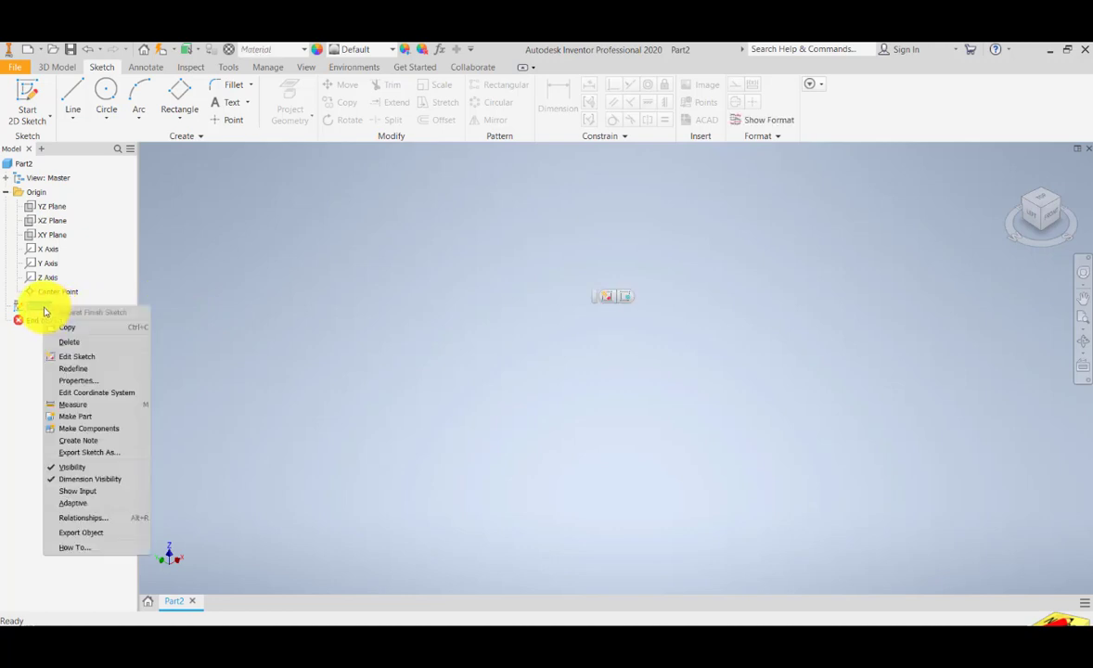
{"action": "left_click", "coordinate": [62, 344]}
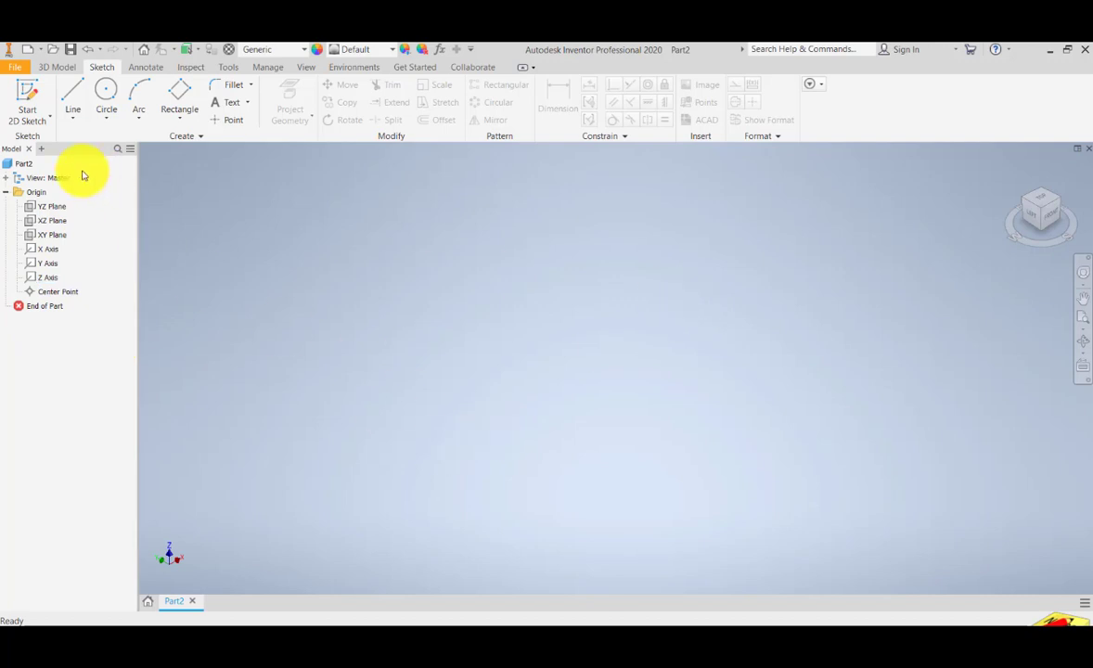
Start a new sketch on the XY Plane
{"action": "left_click", "coordinate": [45, 126]}
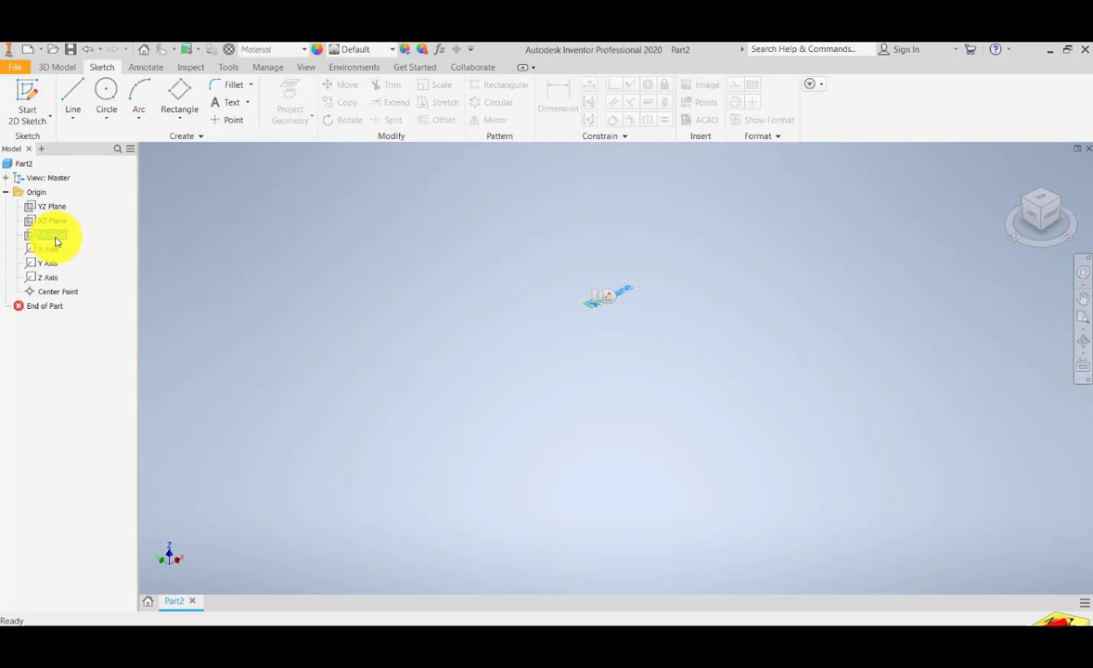
{"action": "right_click", "coordinate": [56, 241]}
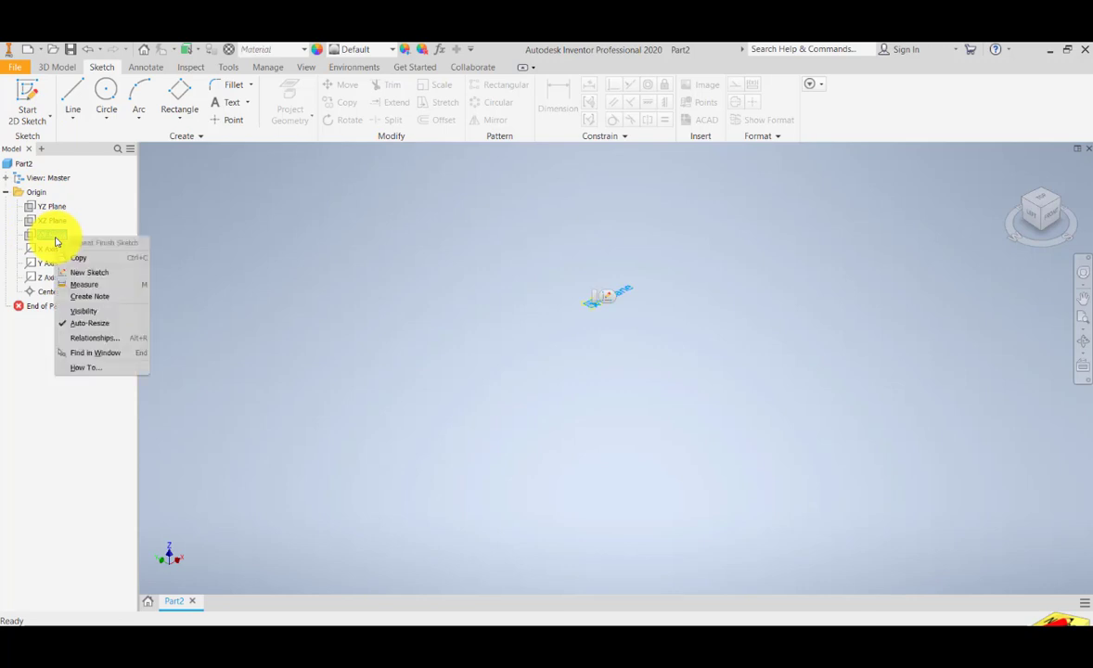
{"action": "left_click", "coordinate": [101, 275]}
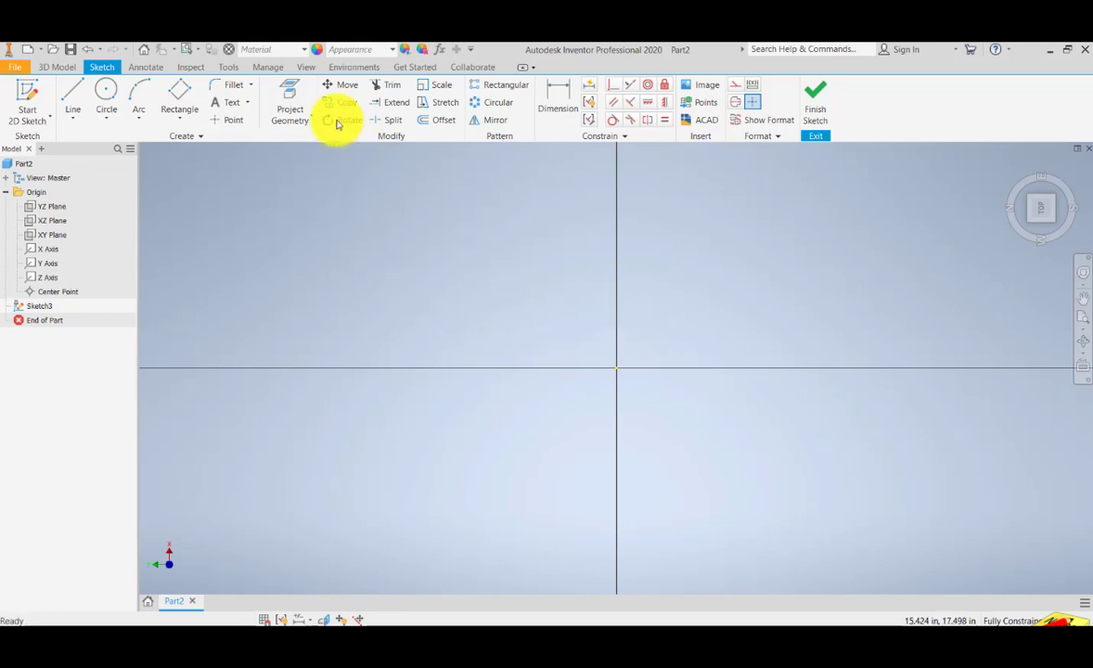
Turn on the Ground Plane grid in the sketch view
{"action": "left_click", "coordinate": [301, 68]}
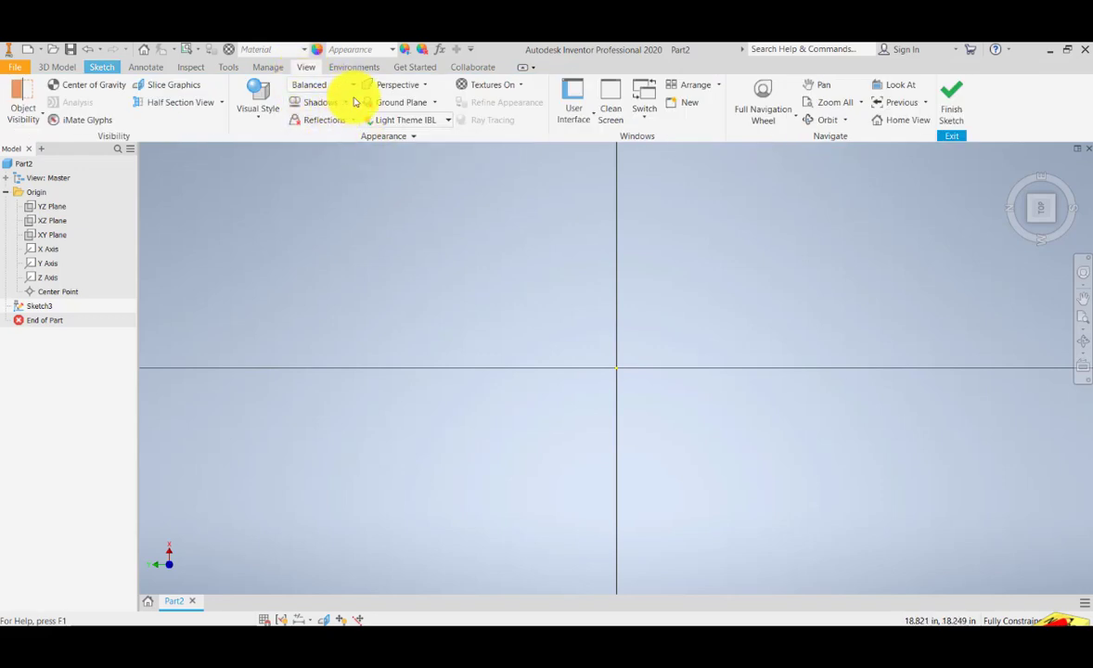
{"action": "left_click", "coordinate": [435, 103]}
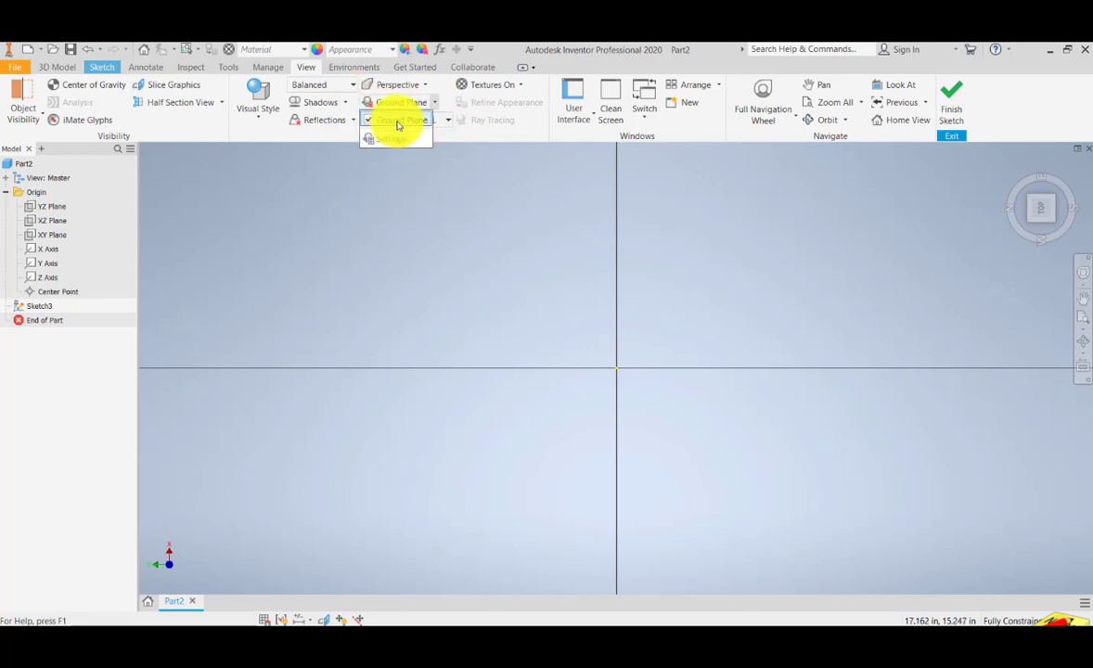
{"action": "left_click", "coordinate": [397, 120]}
{"action": "scroll", "coordinate": [655, 409], "scroll_direction": "up", "scroll_amount": 5}
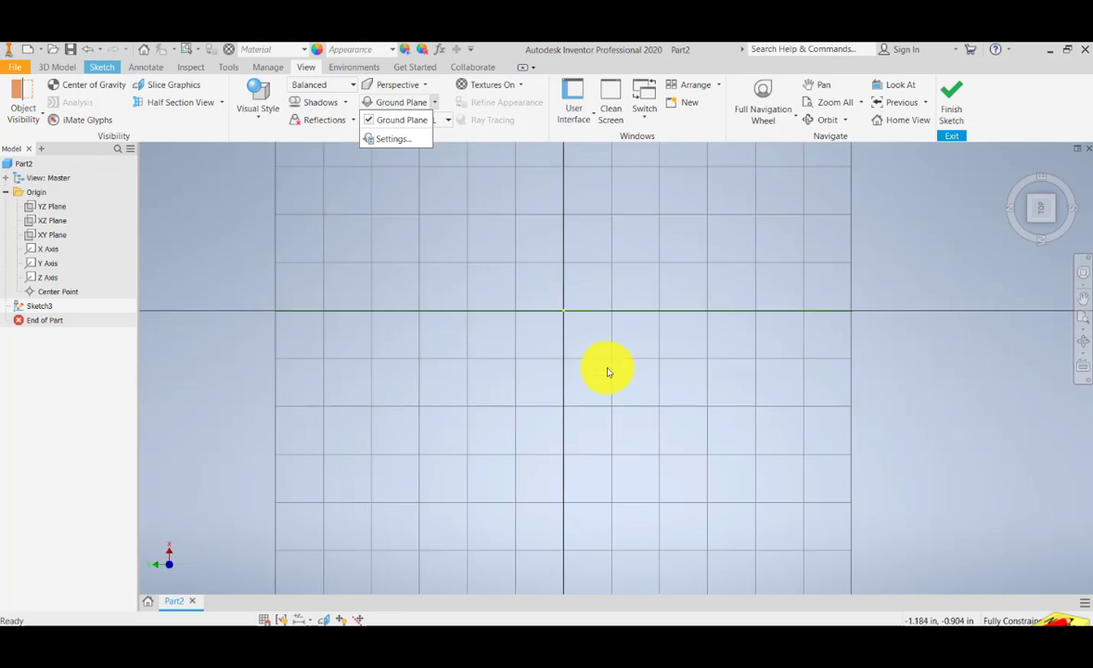
{"action": "scroll", "coordinate": [552, 343], "scroll_direction": "down", "scroll_amount": 5}
{"action": "left_click", "coordinate": [708, 299]}
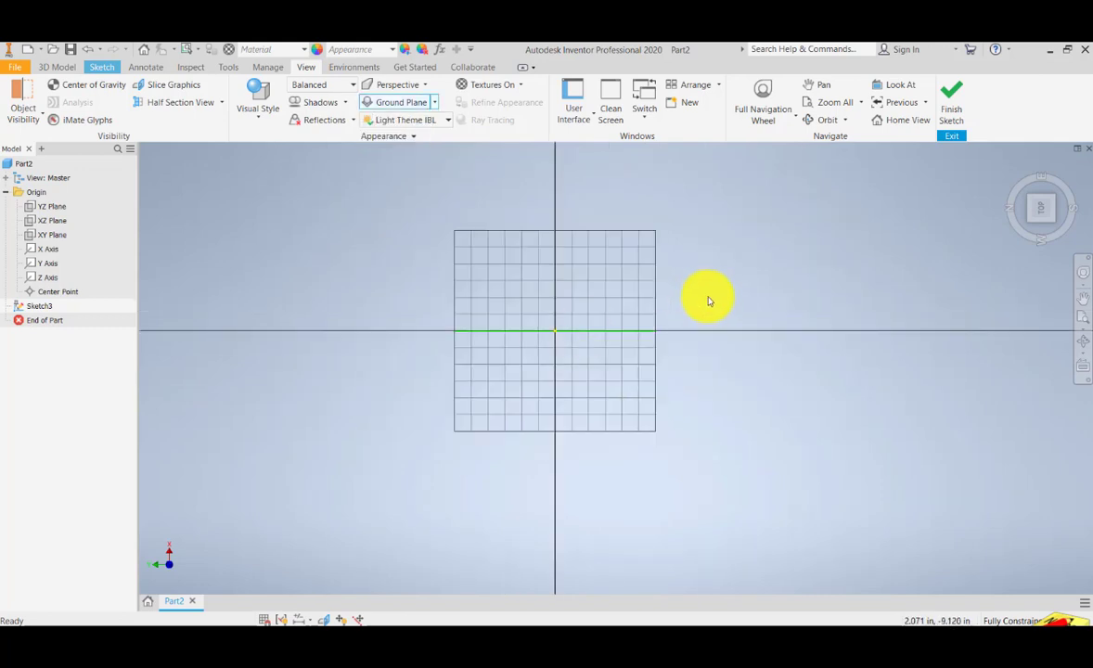
Examine the ground plane grid around the origin at different zoom levels and positions
{"action": "middle_click_drag", "start_coordinate": [714, 288], "coordinate": [714, 300]}
{"action": "key", "text": "Escape"}
{"action": "scroll", "coordinate": [691, 361], "scroll_direction": "down", "scroll_amount": 5}
{"action": "scroll", "coordinate": [691, 361], "scroll_direction": "up", "scroll_amount": 12}
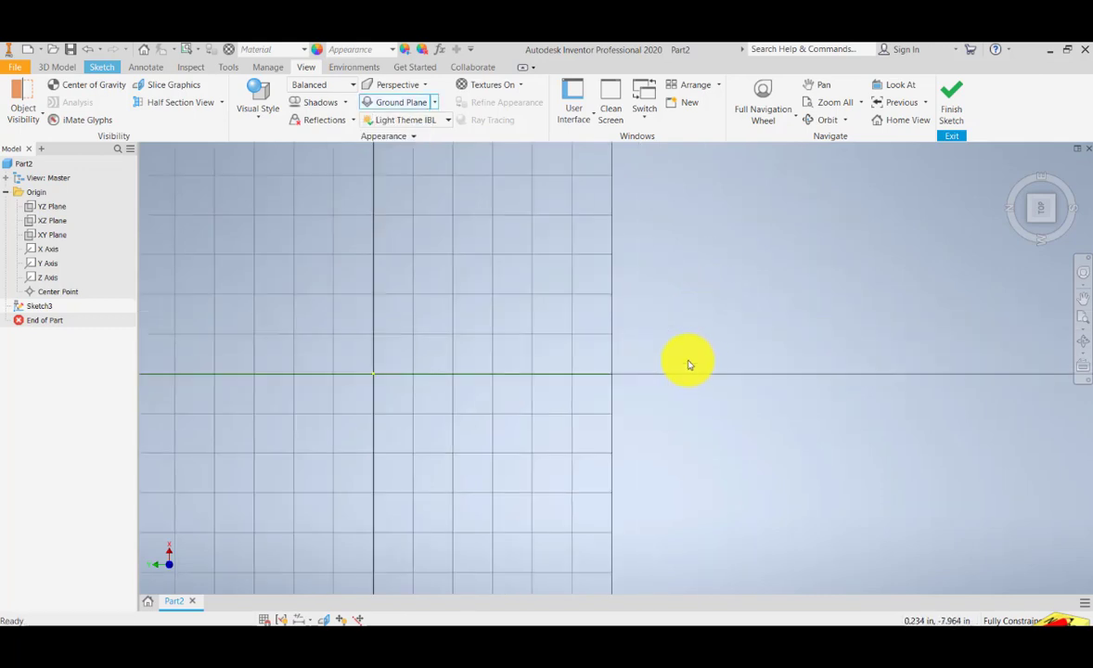
{"action": "scroll", "coordinate": [687, 365], "scroll_direction": "down", "scroll_amount": 8}
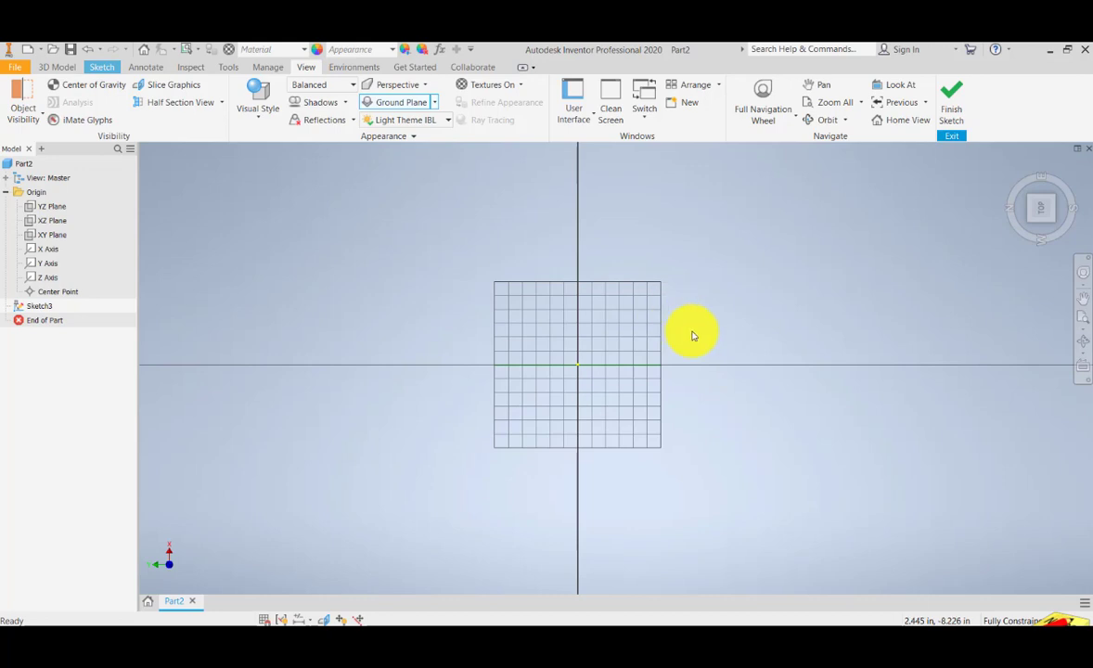
{"action": "mouse_move", "coordinate": [691, 331]}
{"action": "middle_mouse_down"}
{"action": "mouse_move", "coordinate": [664, 330]}
{"action": "mouse_move", "coordinate": [670, 293]}
{"action": "mouse_move", "coordinate": [635, 313]}
{"action": "mouse_move", "coordinate": [666, 300]}
{"action": "mouse_move", "coordinate": [581, 310]}
{"action": "mouse_move", "coordinate": [590, 305]}
{"action": "middle_mouse_up"}
{"action": "scroll", "coordinate": [658, 354], "scroll_direction": "down", "scroll_amount": 3}
{"action": "scroll", "coordinate": [658, 355], "scroll_direction": "up", "scroll_amount": 5}
{"action": "scroll", "coordinate": [658, 354], "scroll_direction": "down", "scroll_amount": 4}
{"action": "scroll", "coordinate": [617, 337], "scroll_direction": "down", "scroll_amount": 4}
{"action": "scroll", "coordinate": [617, 337], "scroll_direction": "up", "scroll_amount": 5}
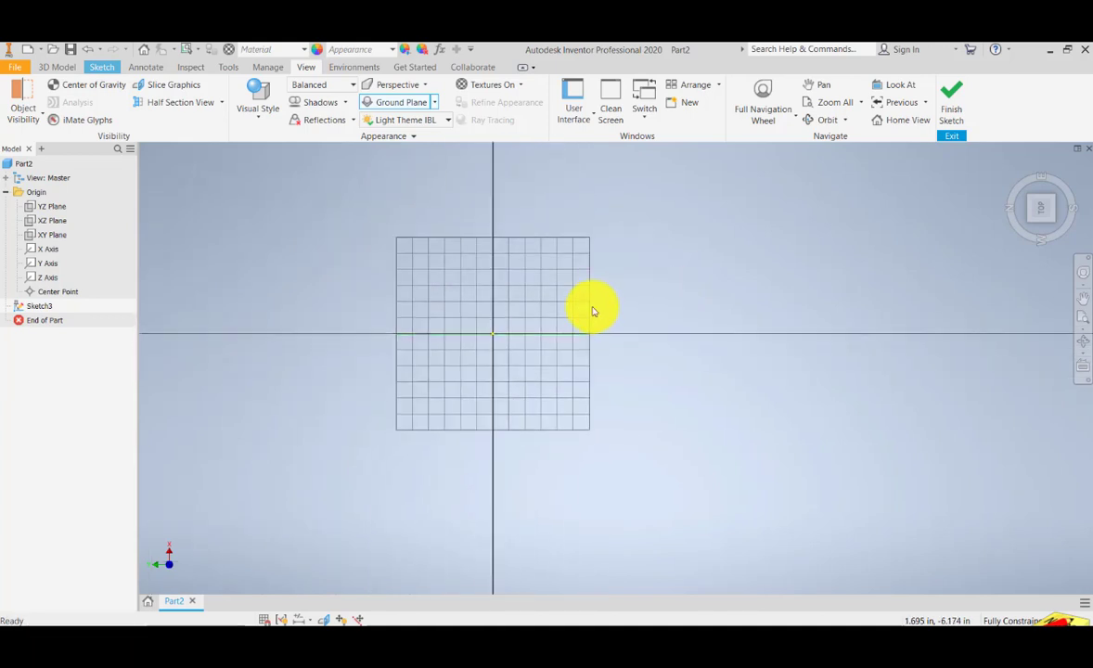
Recenter the grid with the Pan tool, end panning and bring back the sketch tools
{"action": "left_click", "coordinate": [1083, 298]}
{"action": "mouse_move", "coordinate": [633, 295]}
{"action": "left_mouse_down"}
{"action": "mouse_move", "coordinate": [644, 346]}
{"action": "mouse_move", "coordinate": [562, 344]}
{"action": "mouse_move", "coordinate": [691, 361]}
{"action": "mouse_move", "coordinate": [654, 327]}
{"action": "mouse_move", "coordinate": [734, 272]}
{"action": "mouse_move", "coordinate": [715, 364]}
{"action": "mouse_move", "coordinate": [748, 337]}
{"action": "mouse_move", "coordinate": [702, 348]}
{"action": "left_mouse_up"}
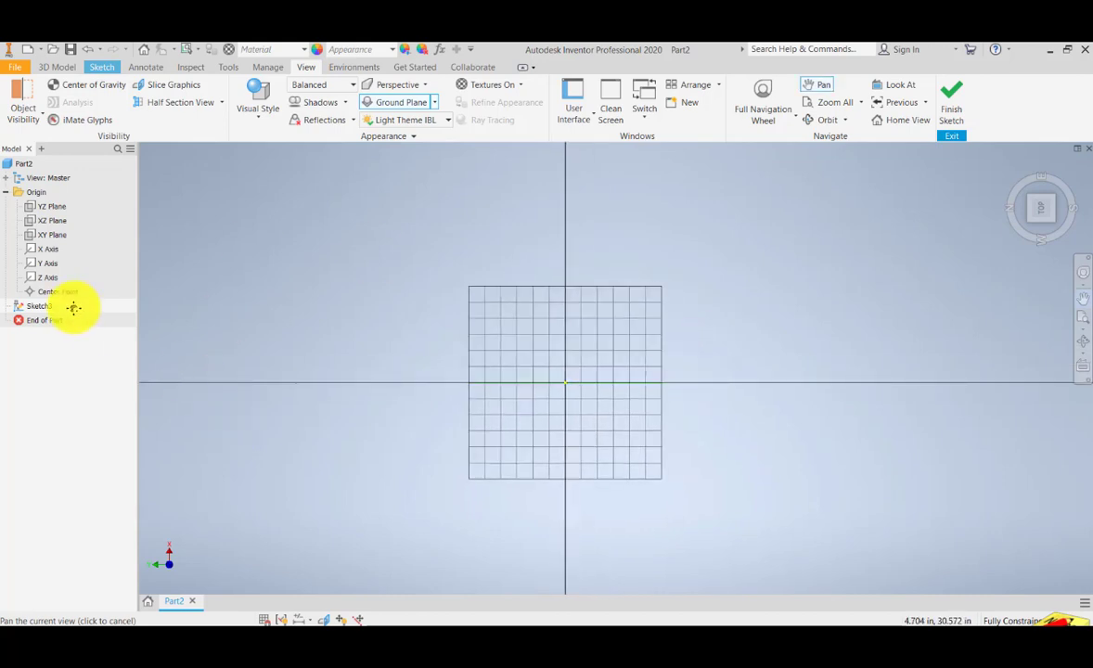
{"action": "right_click", "coordinate": [737, 244]}
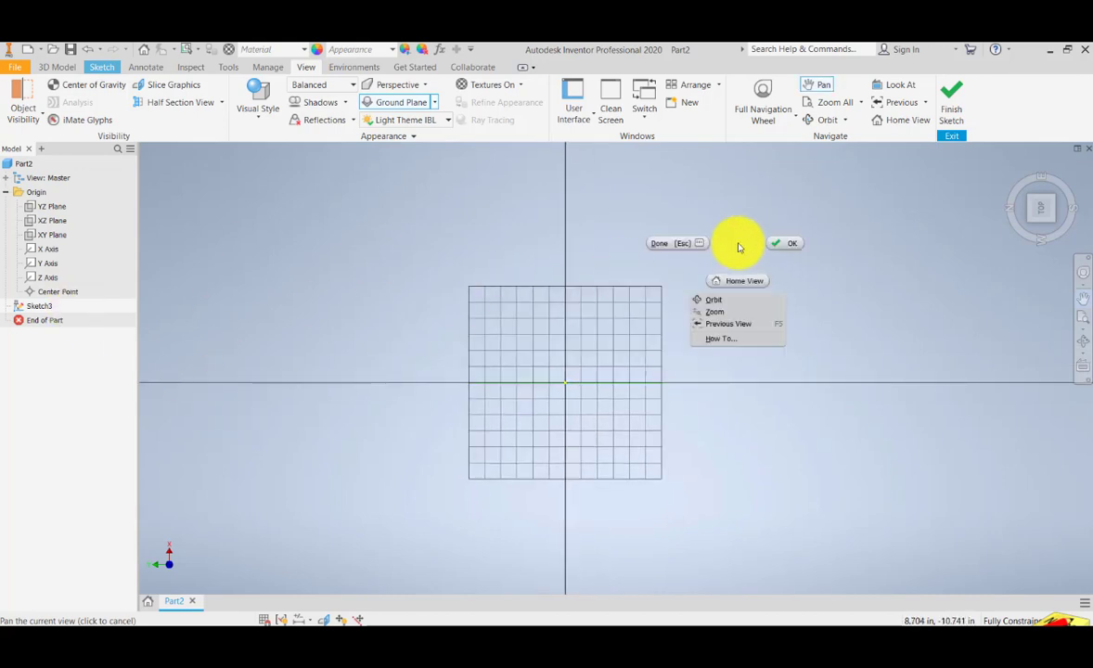
{"action": "left_click", "coordinate": [796, 244]}
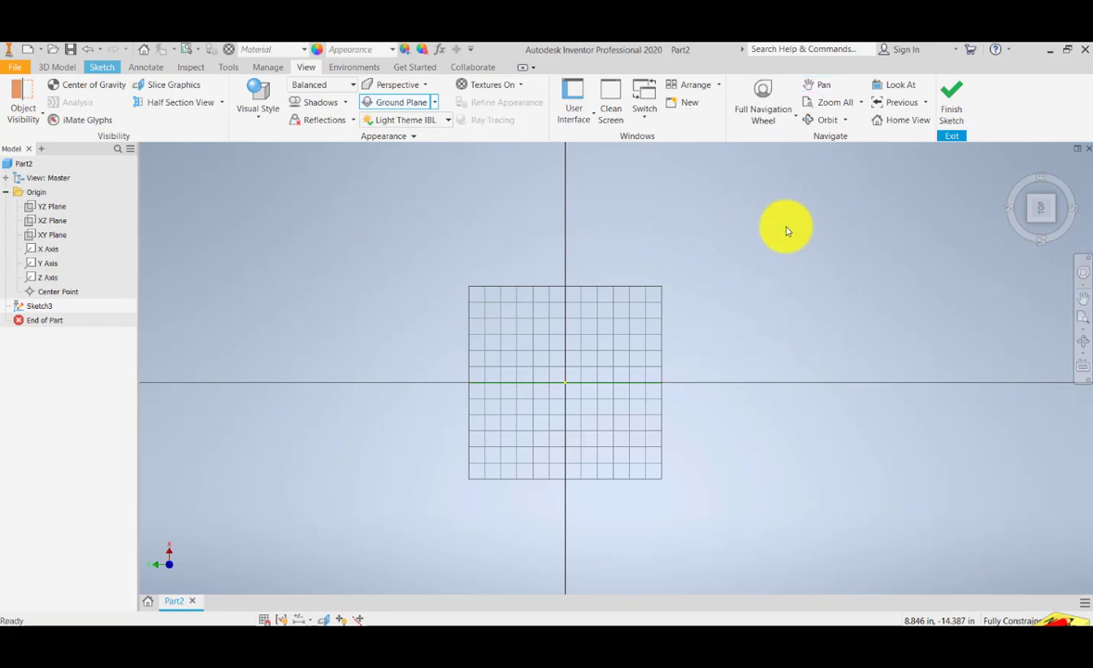
{"action": "left_click", "coordinate": [104, 67]}
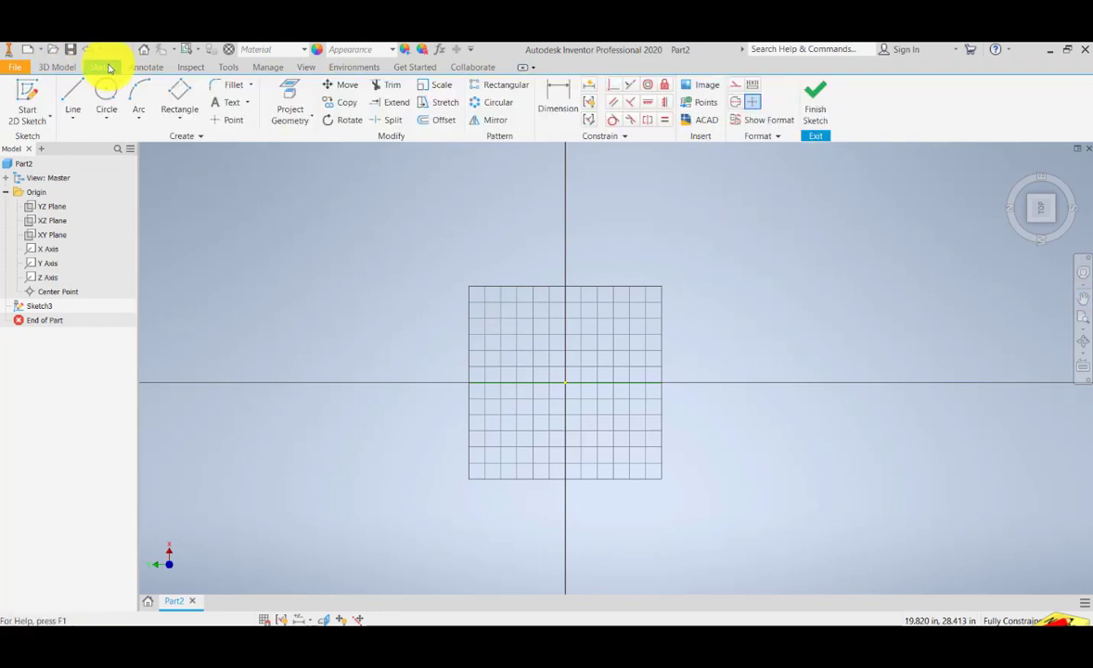
Draw a two-point rectangle above and to the left of the origin, overlapping the grid's upper-left corner
{"action": "left_click", "coordinate": [181, 117]}
{"action": "left_click", "coordinate": [186, 139]}
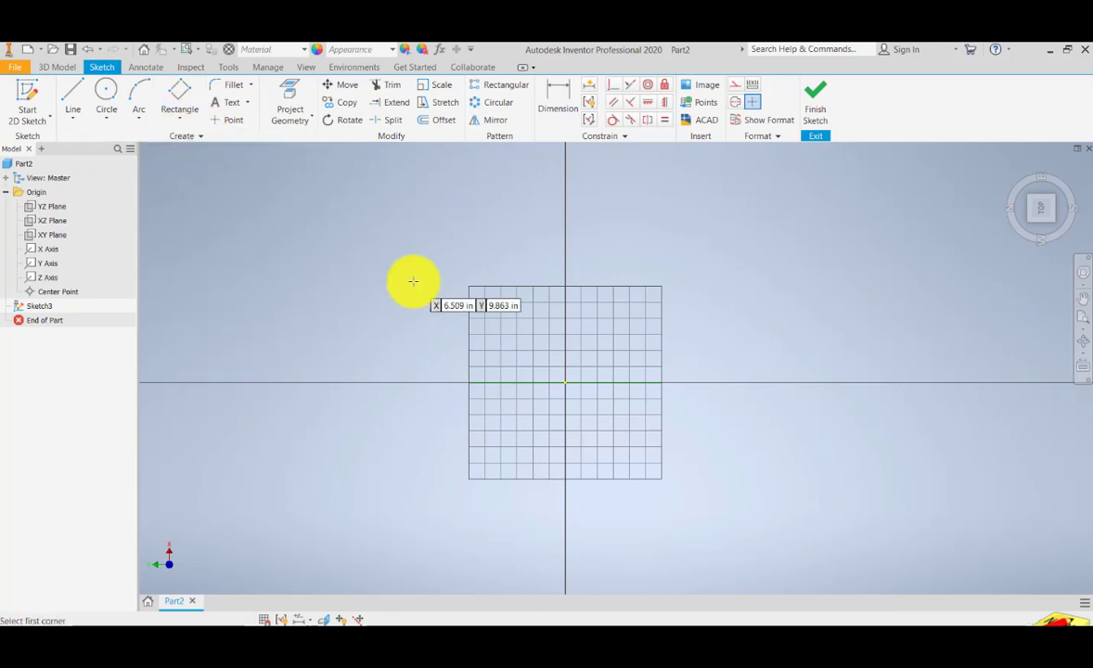
{"action": "left_click", "coordinate": [513, 237]}
{"action": "left_click", "coordinate": [340, 349]}
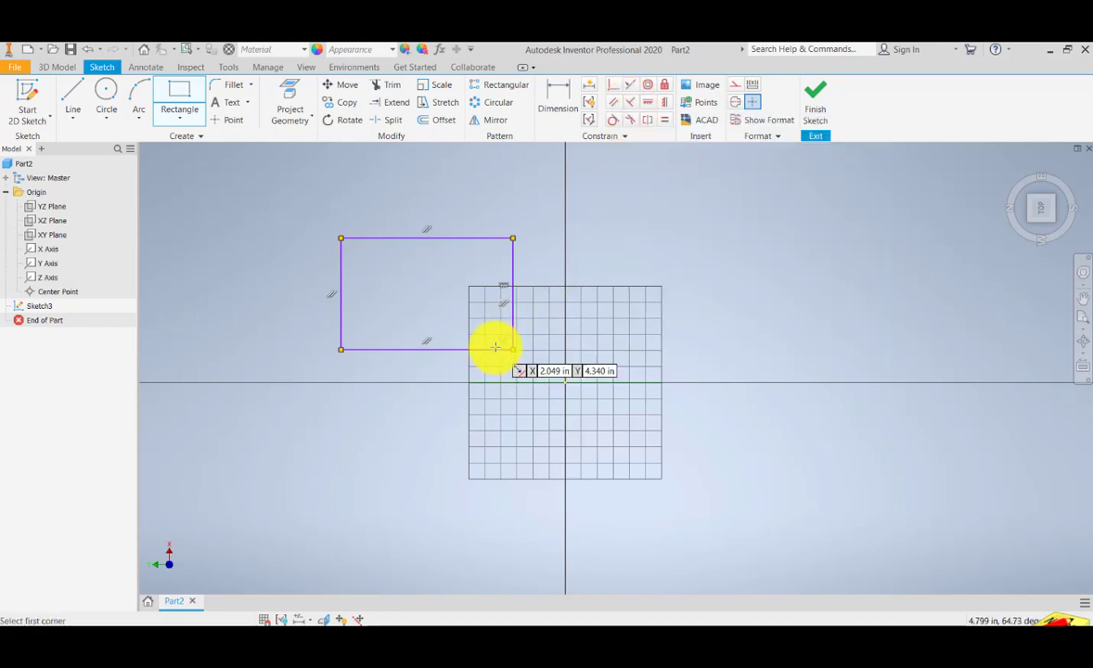
{"action": "key", "text": "Escape"}
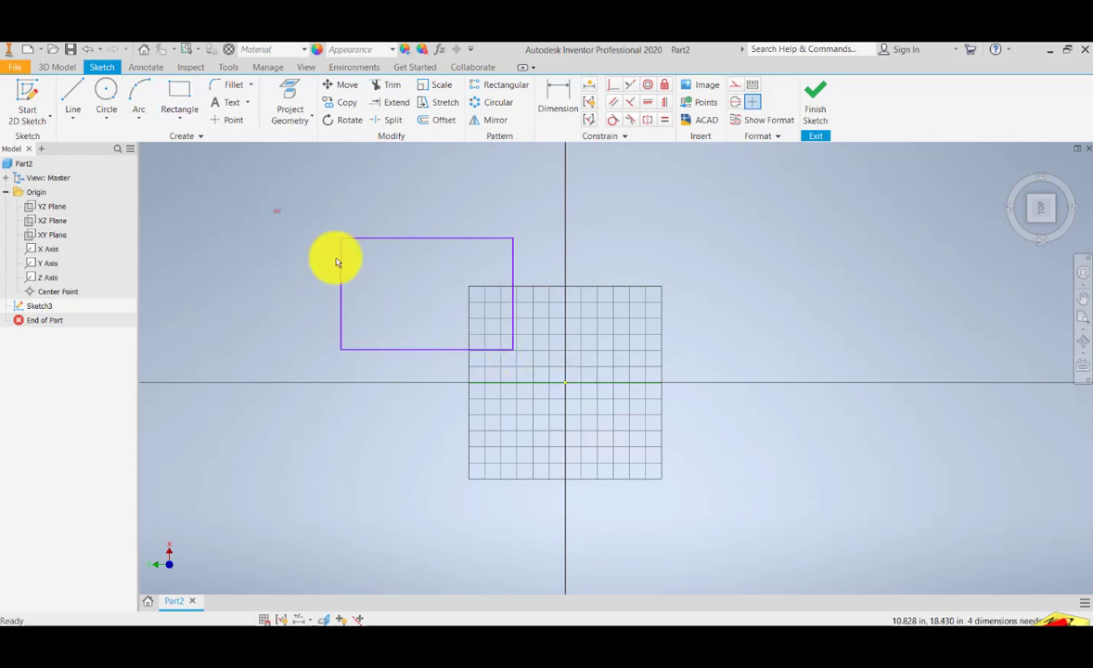
Select the whole rectangle with a selection window, delete it and undo the deletion
{"action": "left_click_drag", "start_coordinate": [274, 210], "coordinate": [533, 377]}
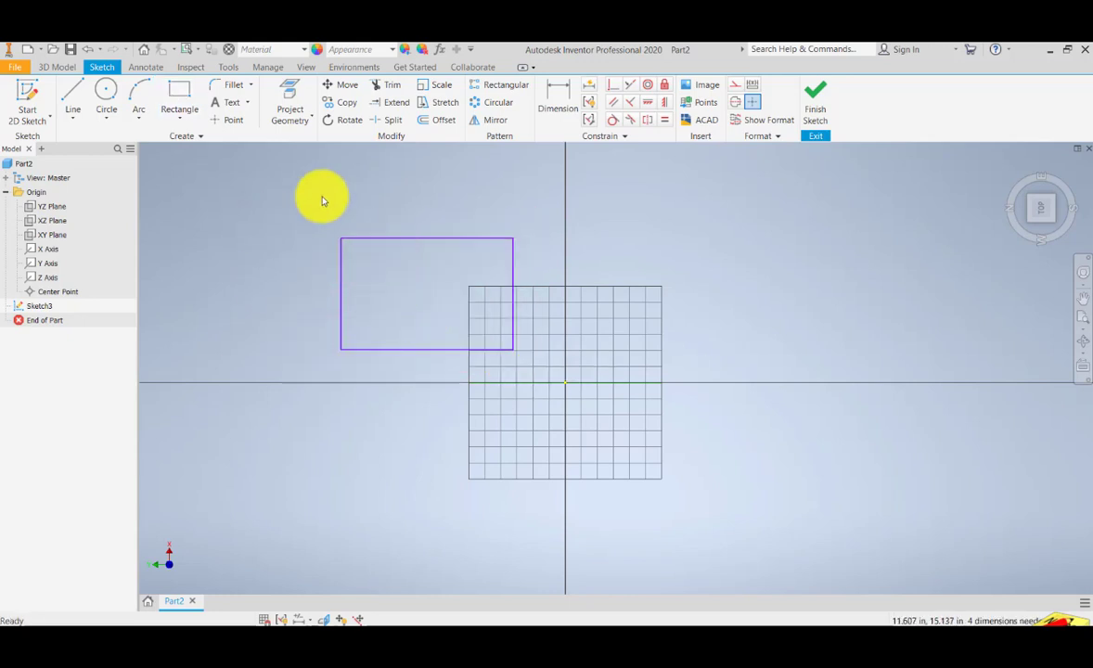
{"action": "left_click_drag", "start_coordinate": [290, 195], "coordinate": [552, 388]}
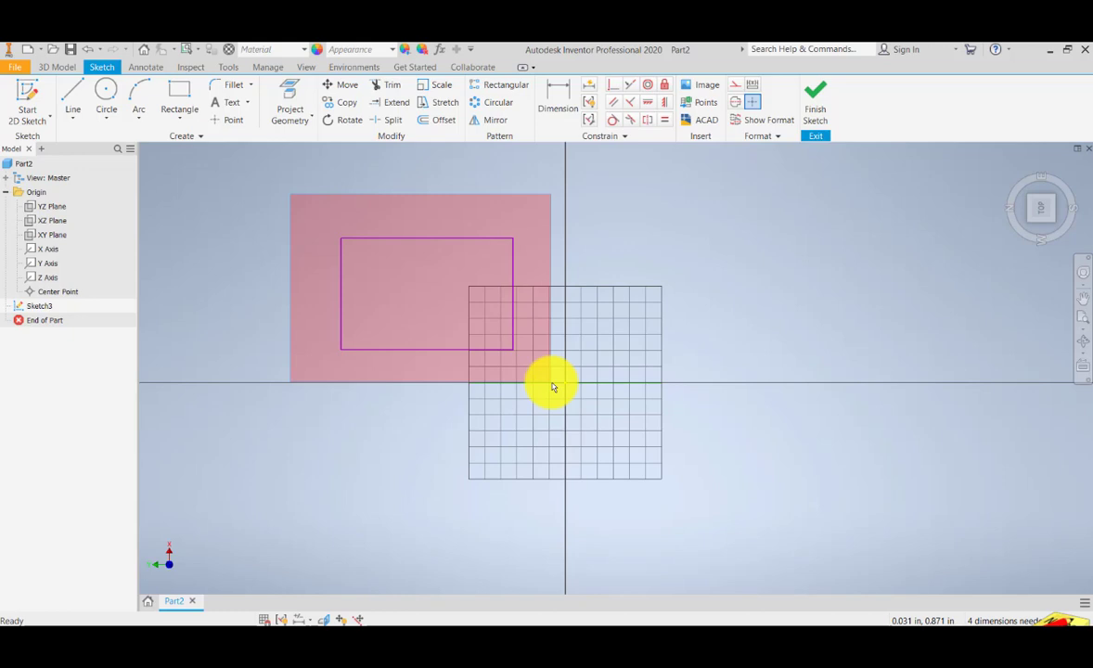
{"action": "left_click_drag", "start_coordinate": [552, 387], "coordinate": [555, 385]}
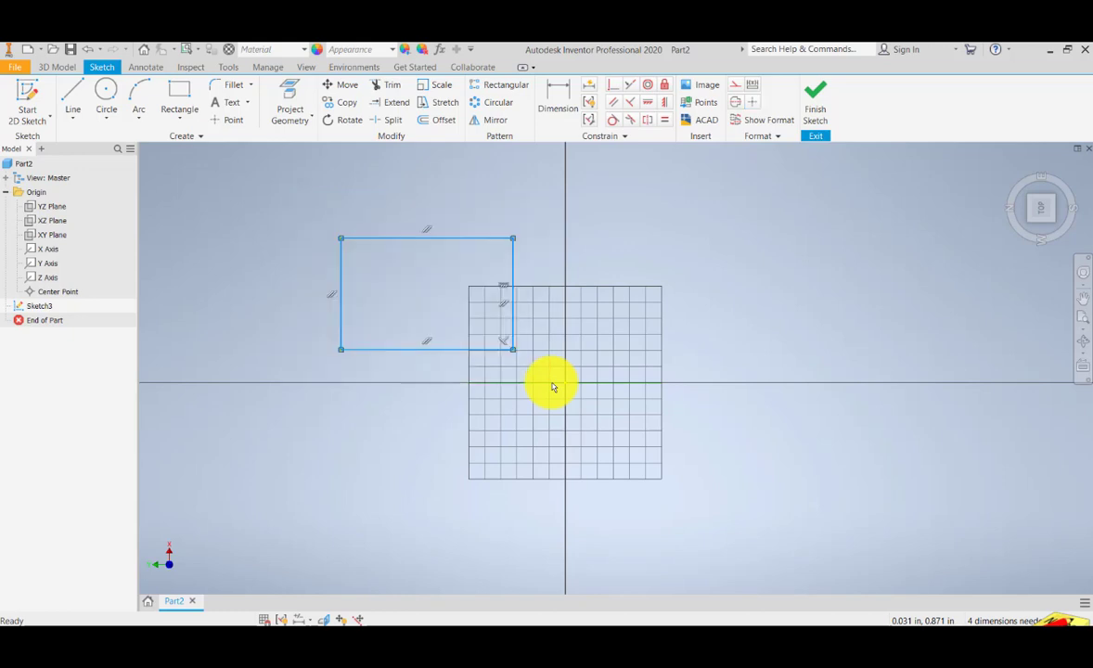
{"action": "right_click", "coordinate": [504, 346]}
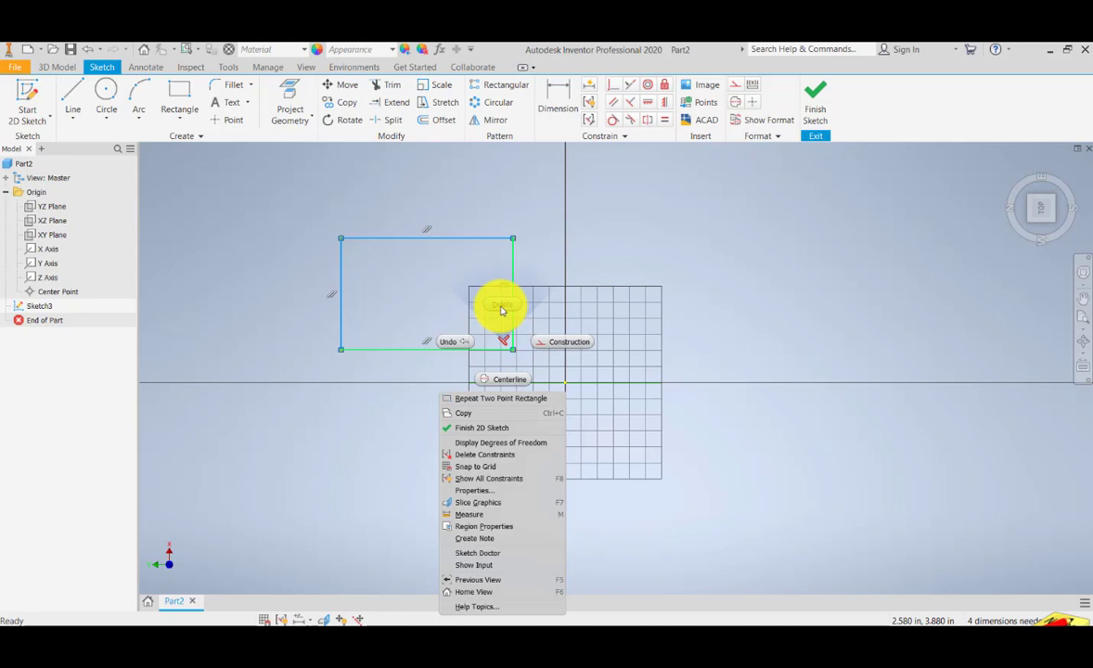
{"action": "left_click", "coordinate": [501, 308]}
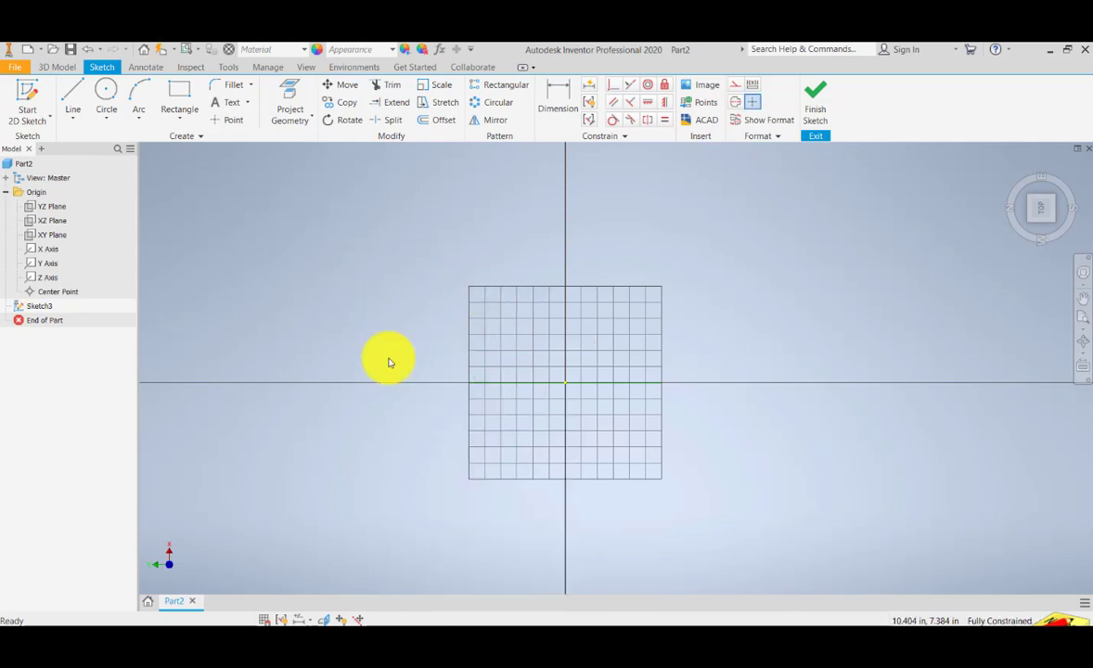
{"action": "left_click", "coordinate": [85, 49]}
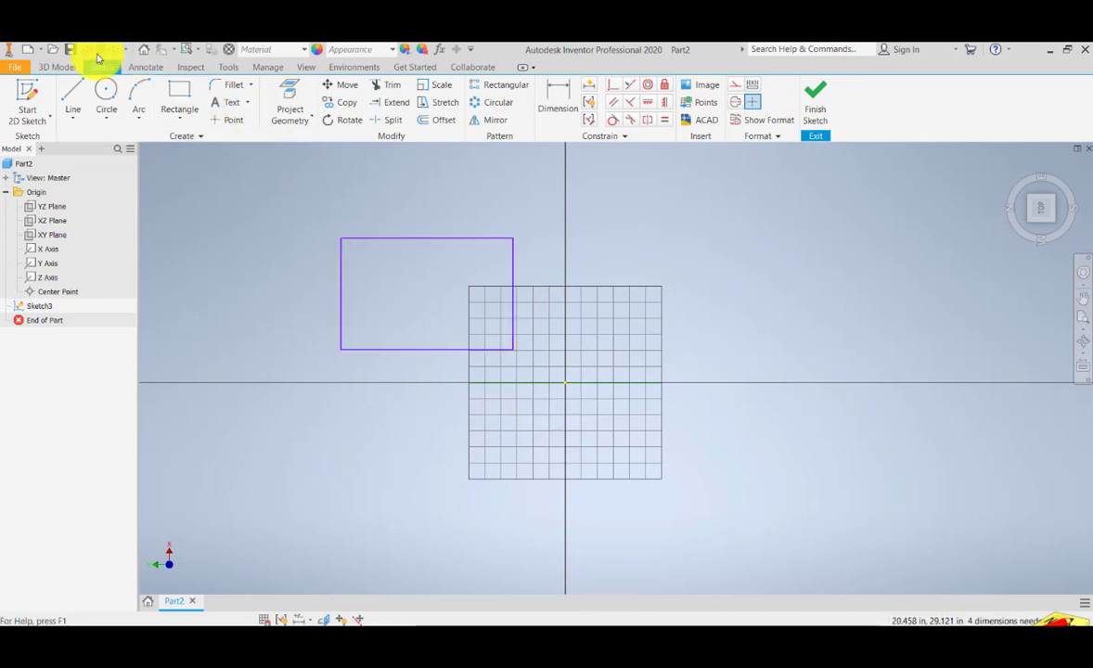
Select the whole rectangle and show all its constraints
{"action": "left_click_drag", "start_coordinate": [249, 195], "coordinate": [650, 466]}
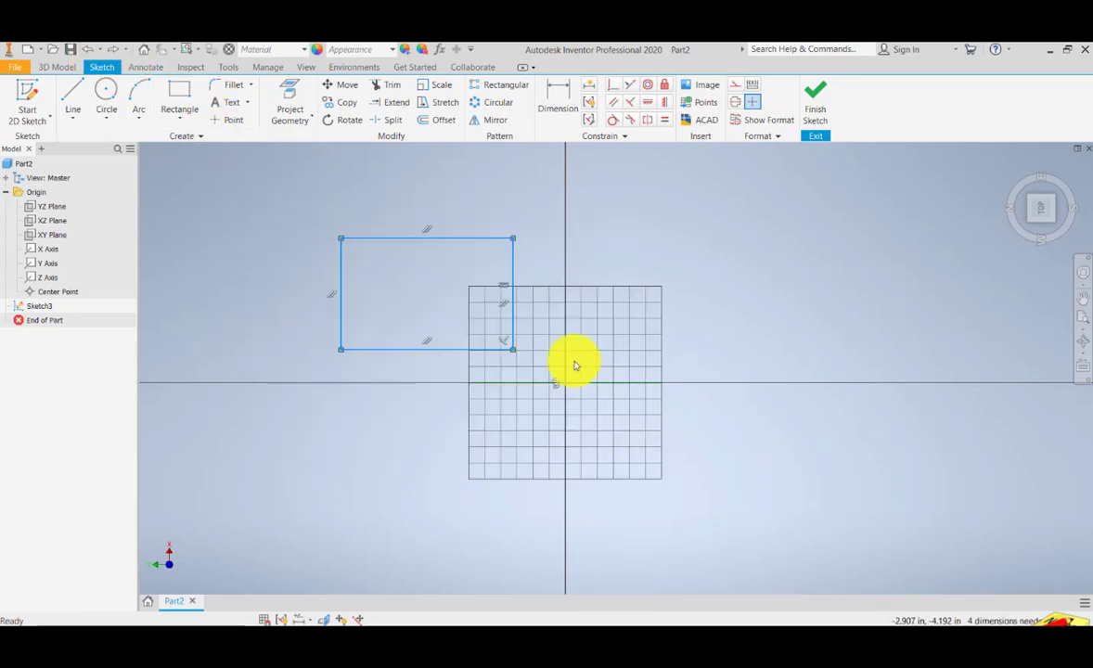
{"action": "right_click", "coordinate": [512, 319]}
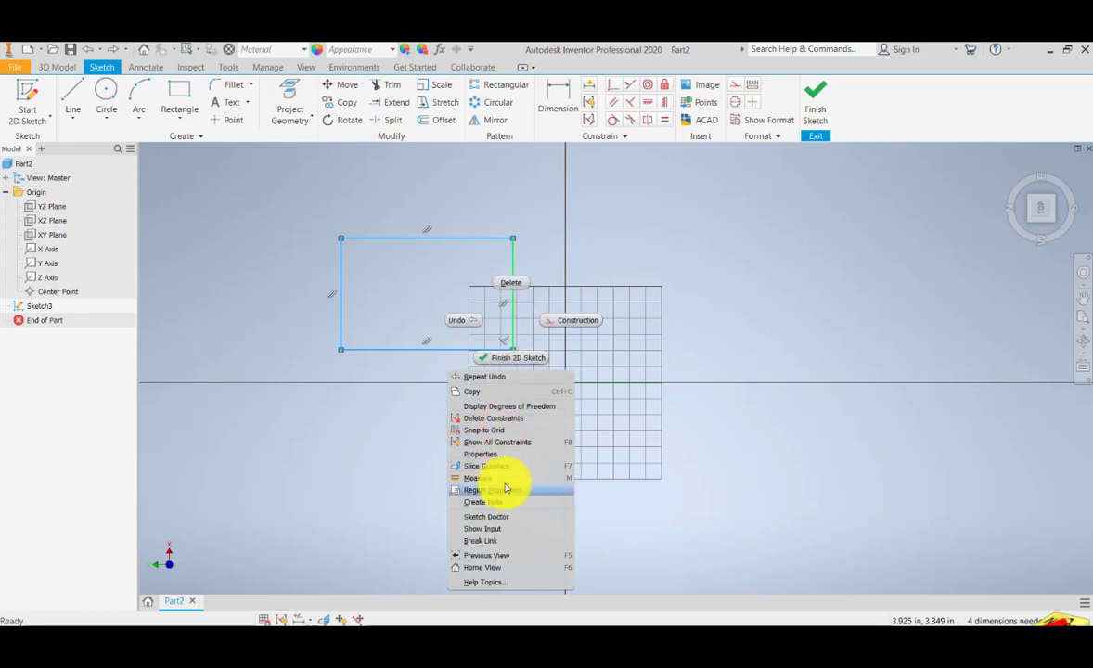
{"action": "left_click", "coordinate": [508, 444]}
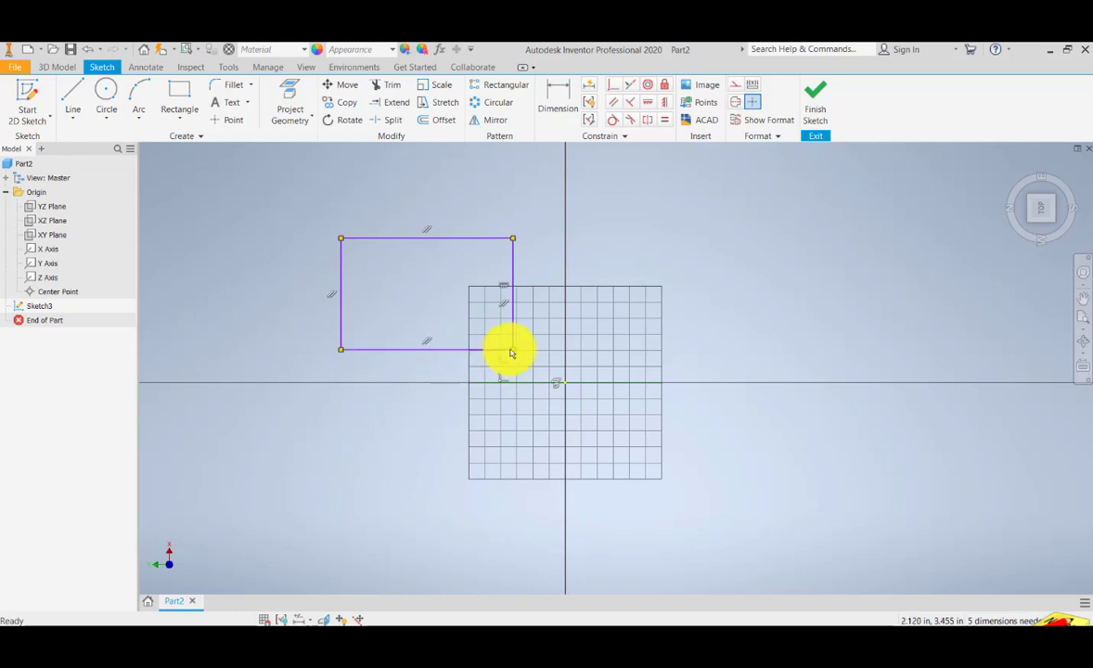
Undo a trial shift of the rectangle's lower-right corner and move the perpendicular and coincident glyphs away from it
{"action": "mouse_move", "coordinate": [510, 352]}
{"action": "left_mouse_down"}
{"action": "mouse_move", "coordinate": [491, 313]}
{"action": "mouse_move", "coordinate": [426, 297]}
{"action": "mouse_move", "coordinate": [508, 358]}
{"action": "mouse_move", "coordinate": [511, 349]}
{"action": "left_mouse_up"}
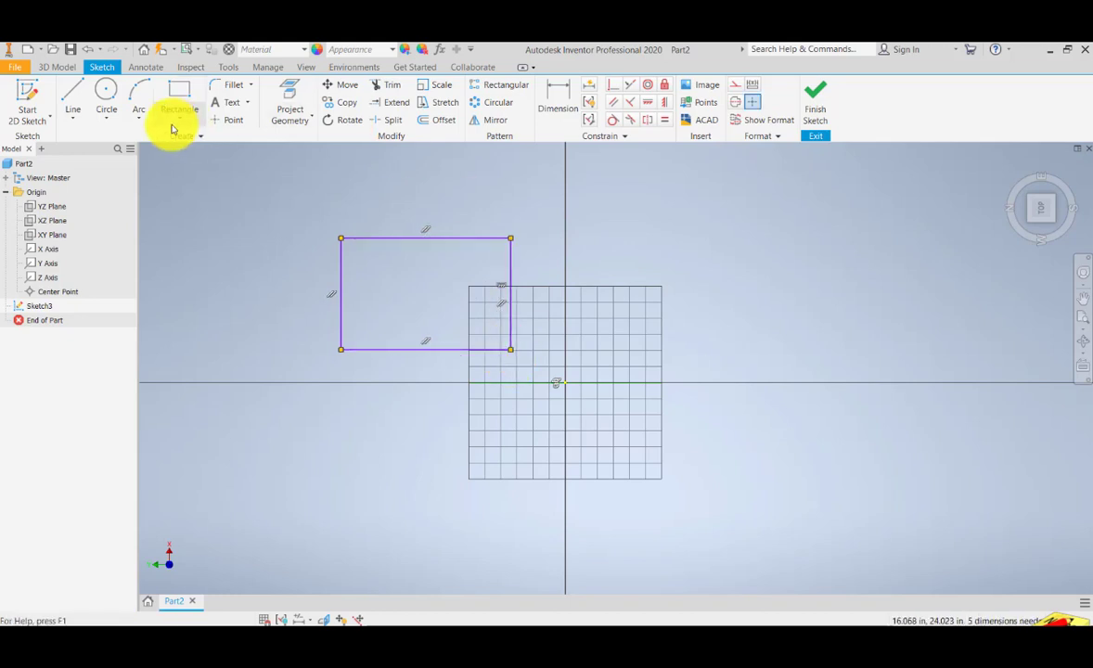
{"action": "left_click", "coordinate": [90, 50]}
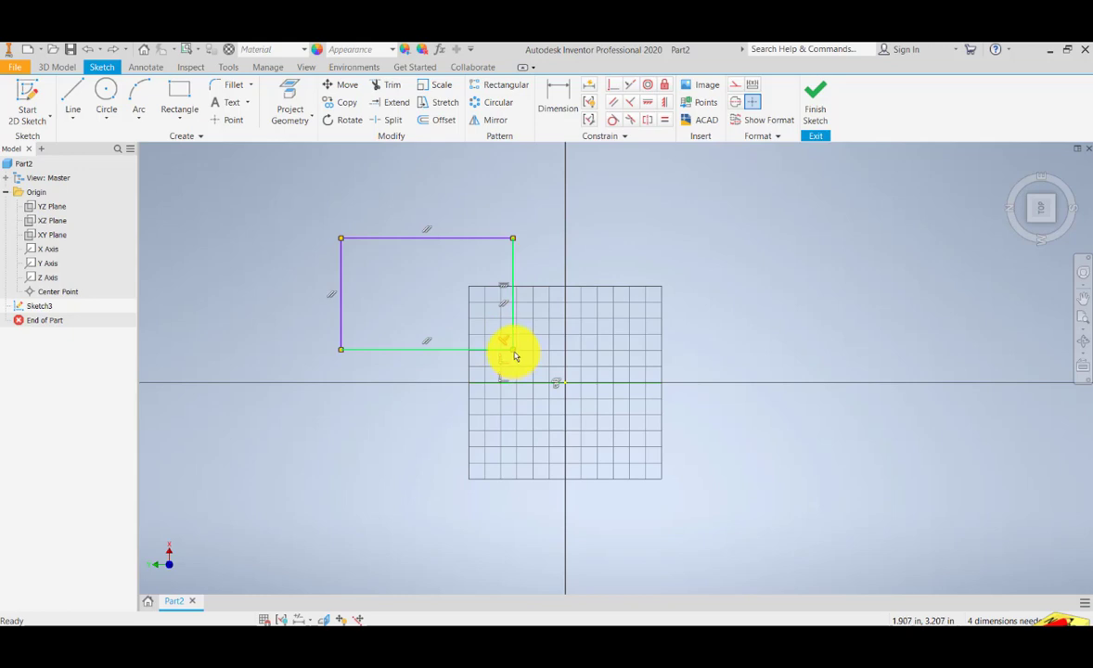
{"action": "left_click_drag", "start_coordinate": [510, 349], "coordinate": [459, 286]}
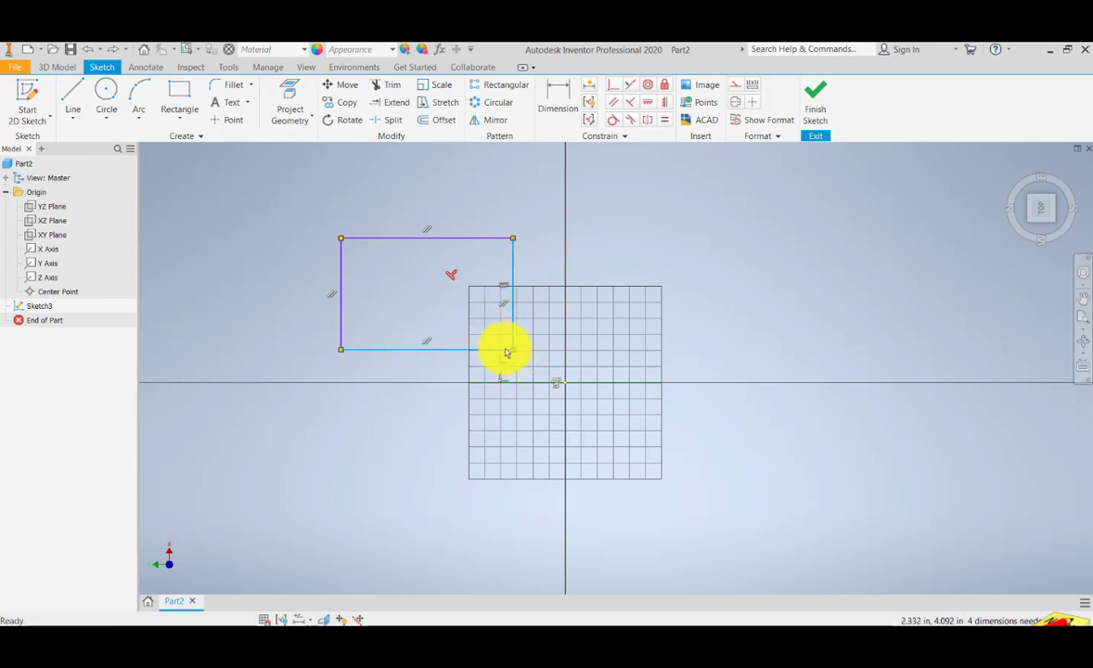
{"action": "left_click_drag", "start_coordinate": [515, 352], "coordinate": [480, 306]}
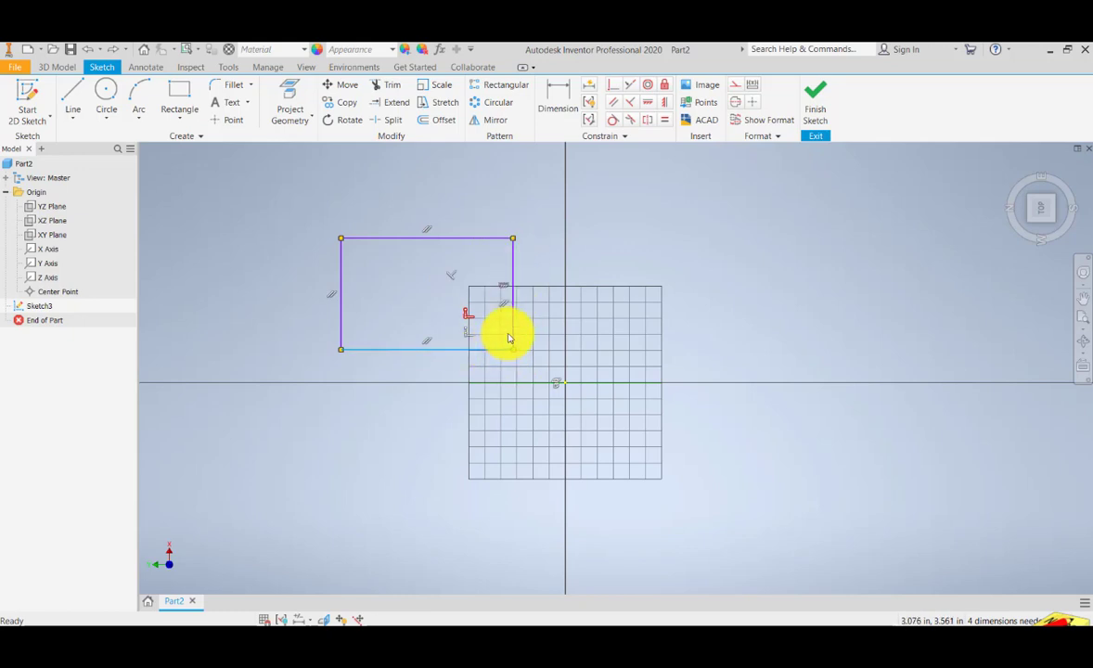
Delete the lower-right corner's coincident constraint, pull the right edge away from the bottom edge, and undo these changes
{"action": "right_click", "coordinate": [450, 272]}
{"action": "left_click", "coordinate": [450, 236]}
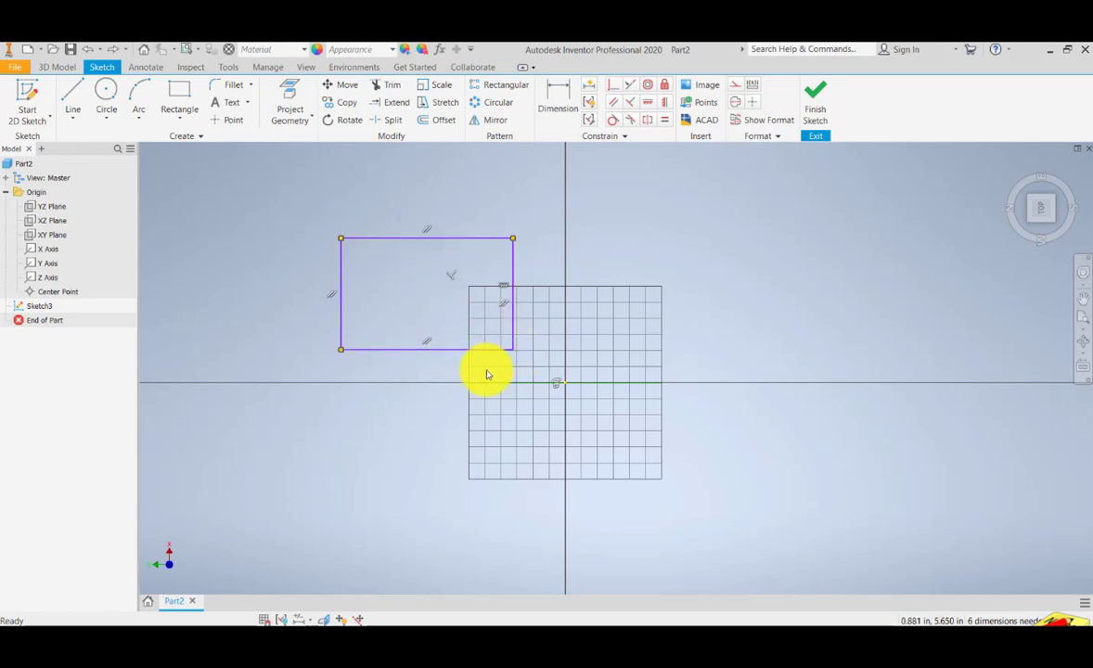
{"action": "mouse_move", "coordinate": [516, 354]}
{"action": "left_mouse_down"}
{"action": "mouse_move", "coordinate": [472, 313]}
{"action": "mouse_move", "coordinate": [519, 334]}
{"action": "left_mouse_up"}
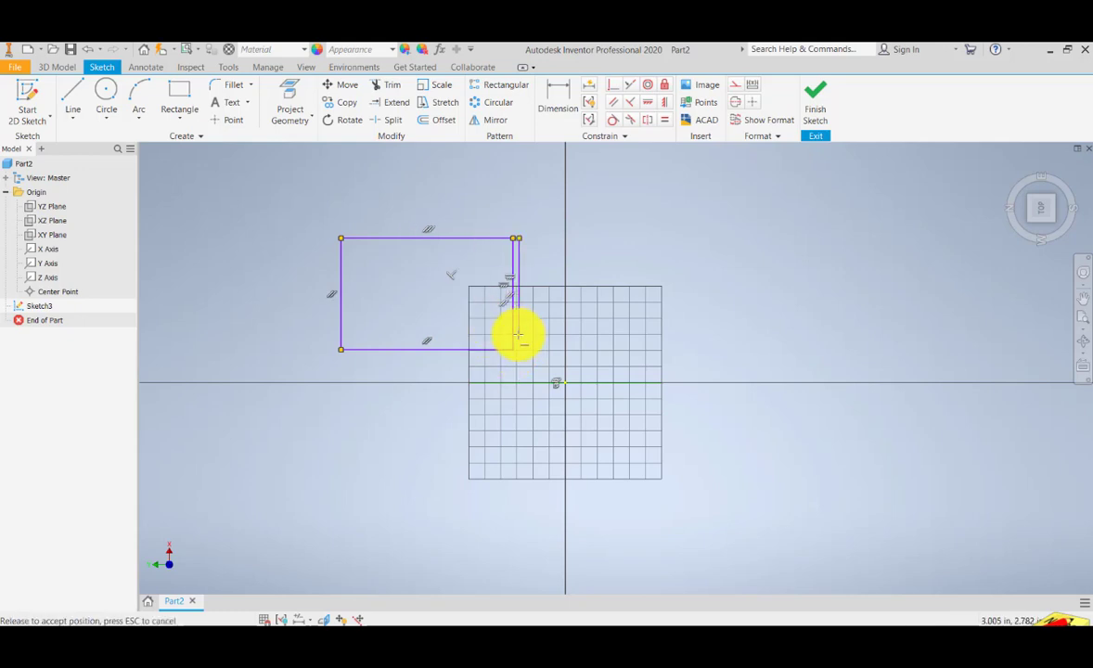
{"action": "left_click", "coordinate": [87, 49]}
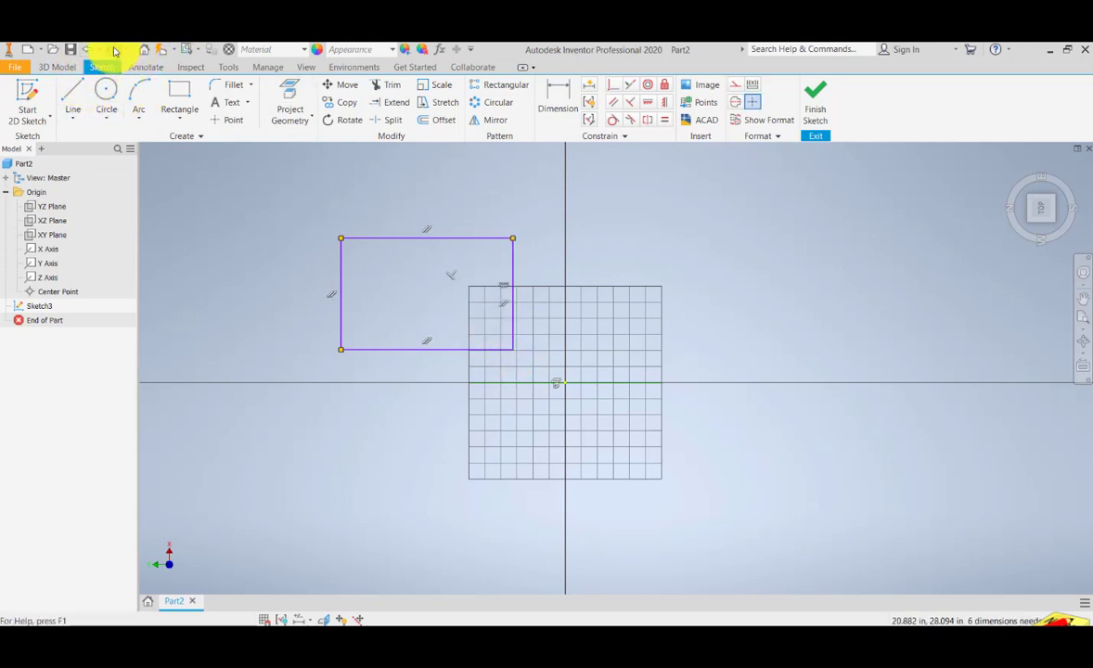
{"action": "left_click", "coordinate": [112, 50]}
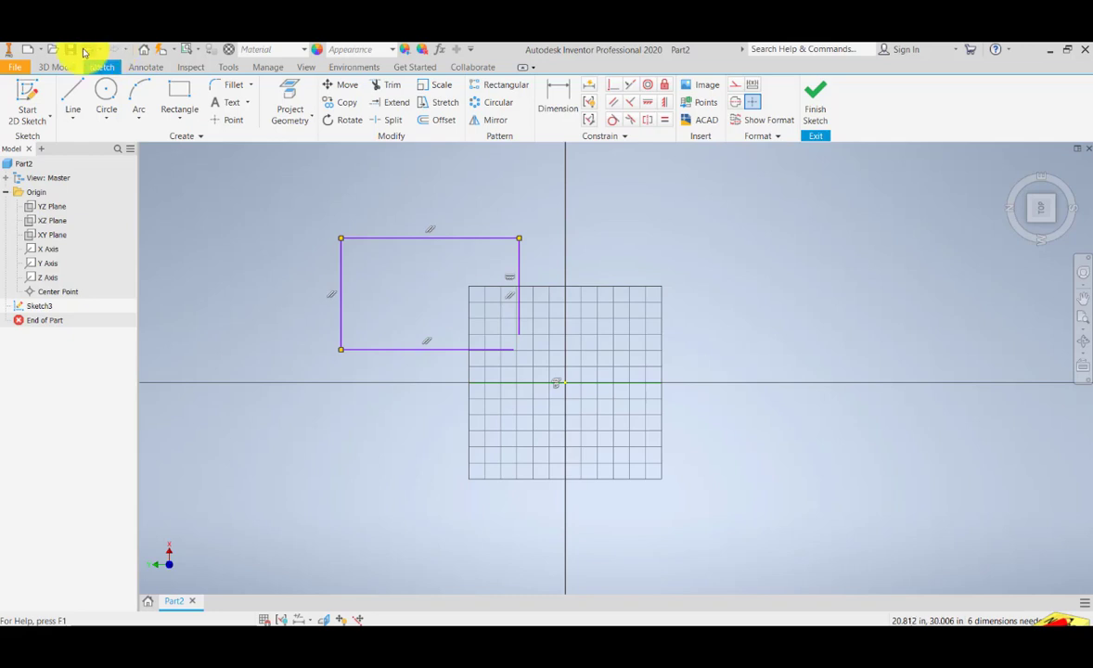
{"action": "left_click", "coordinate": [84, 50]}
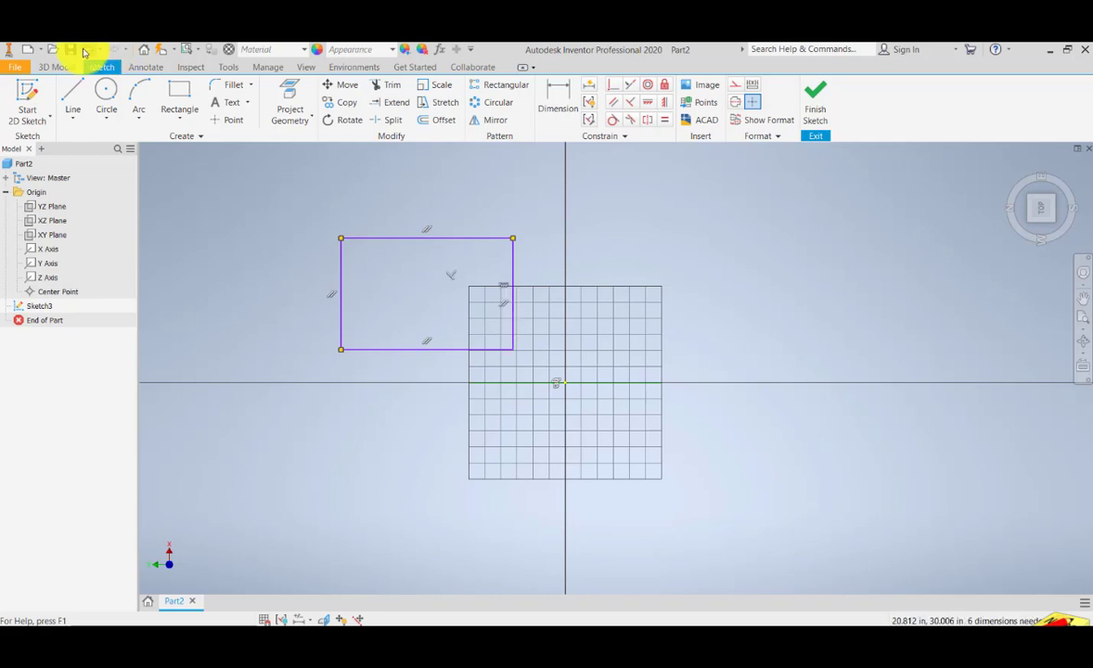
Delete the rectangle's perpendicular constraint and skew the shape by moving its lower-right corner up and inward
{"action": "right_click", "coordinate": [454, 277]}
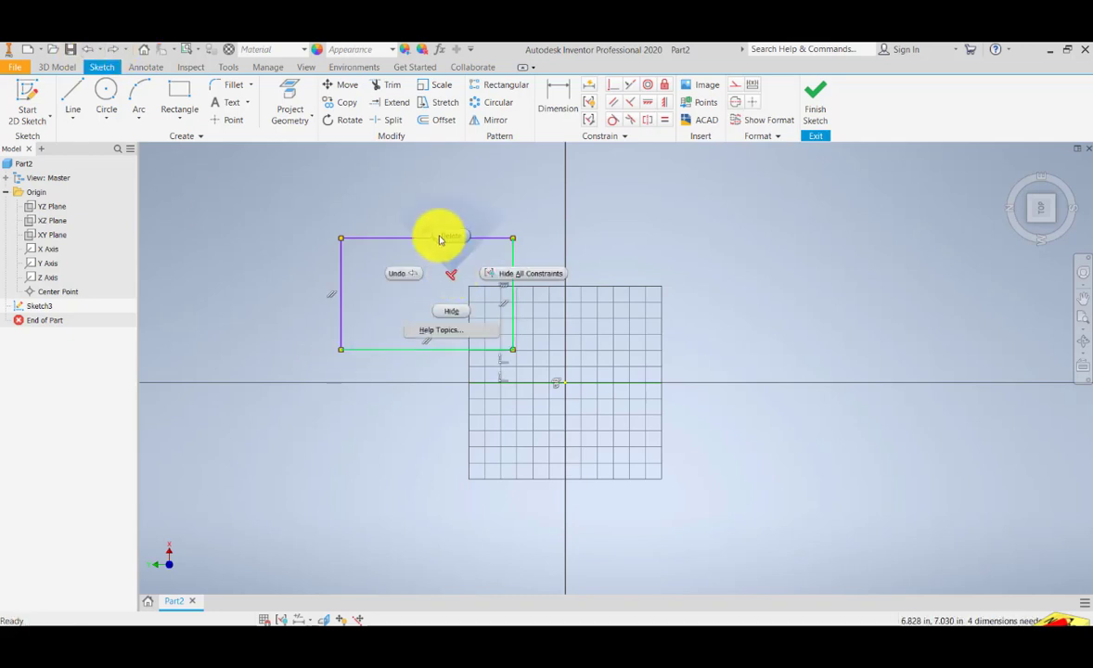
{"action": "left_click", "coordinate": [439, 236]}
{"action": "left_click", "coordinate": [509, 350]}
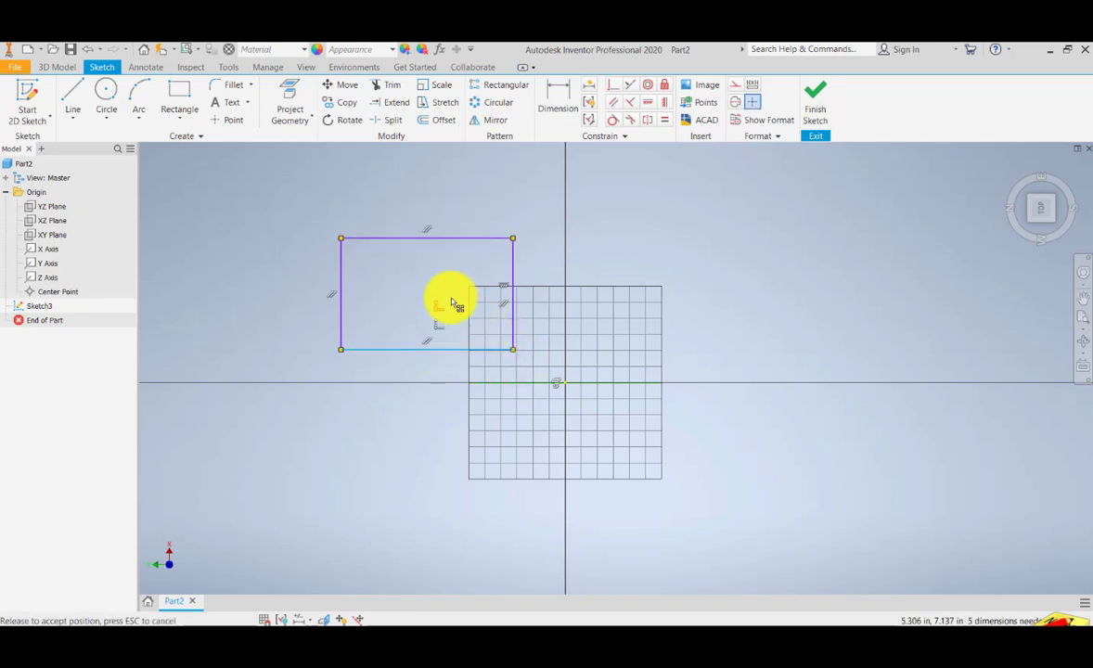
{"action": "left_click_drag", "start_coordinate": [517, 354], "coordinate": [490, 342]}
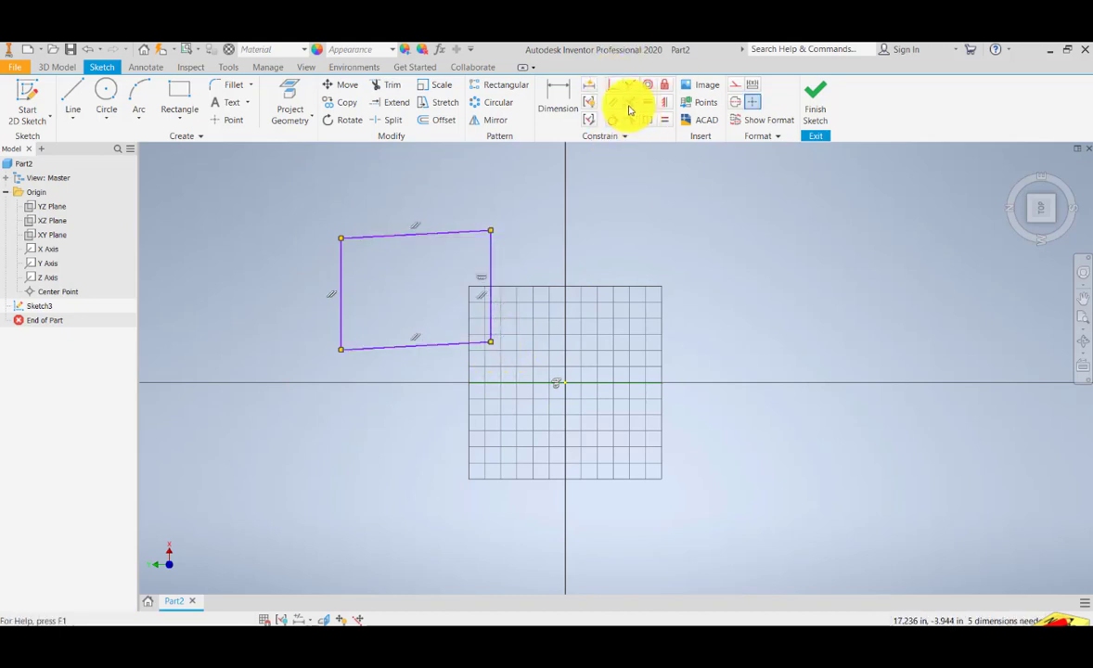
Try a perpendicular constraint between the skewed shape's right and bottom edges and undo it
{"action": "left_click", "coordinate": [630, 103]}
{"action": "left_click", "coordinate": [491, 323]}
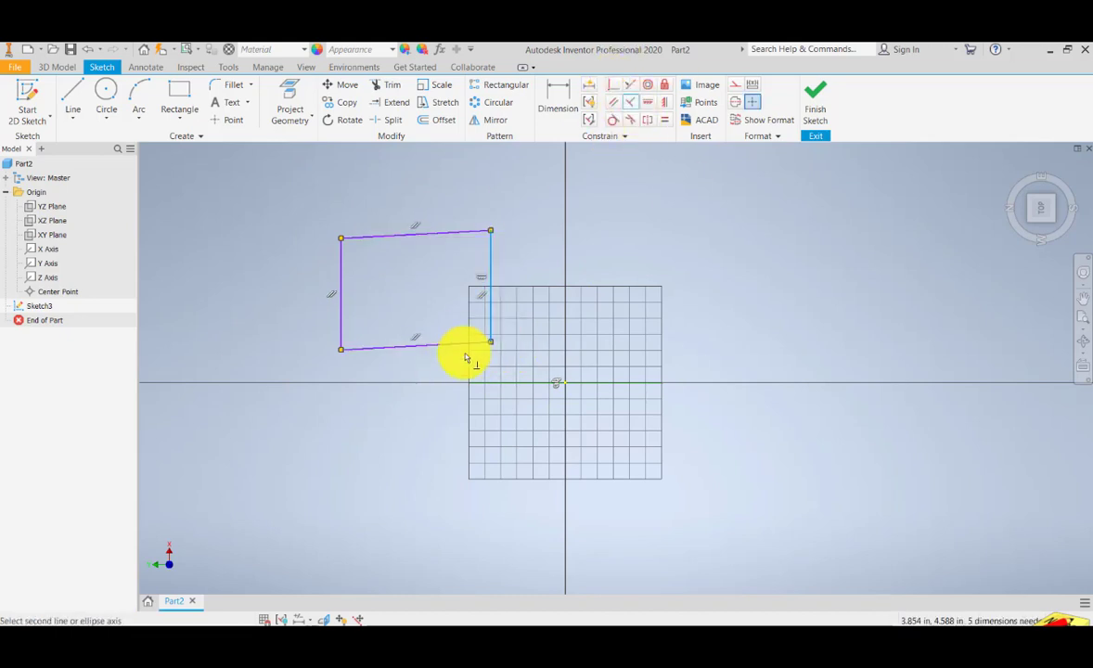
{"action": "left_click", "coordinate": [462, 346]}
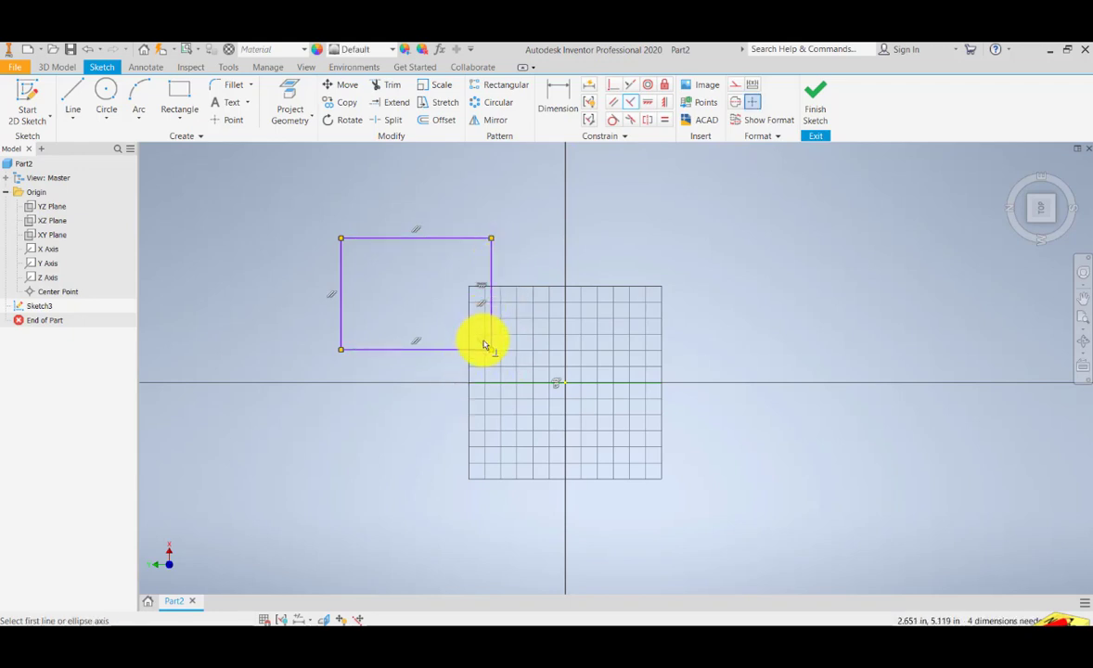
{"action": "left_click", "coordinate": [89, 50]}
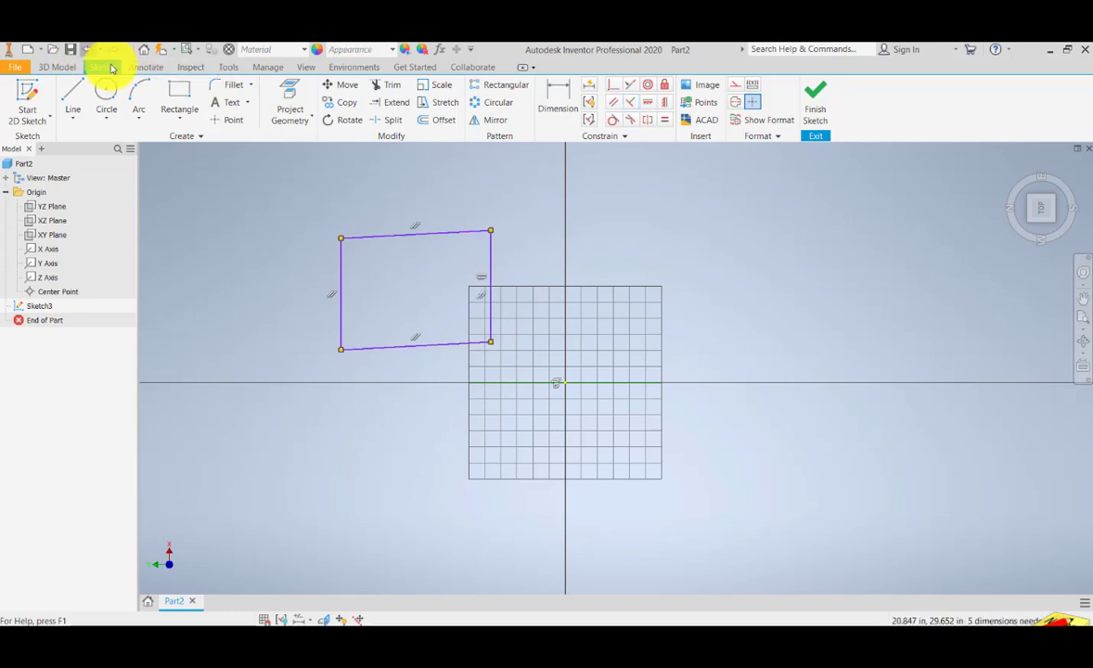
Apply the perpendicular constraint again to the right and bottom edges to square up the rectangle
{"action": "left_click", "coordinate": [632, 104]}
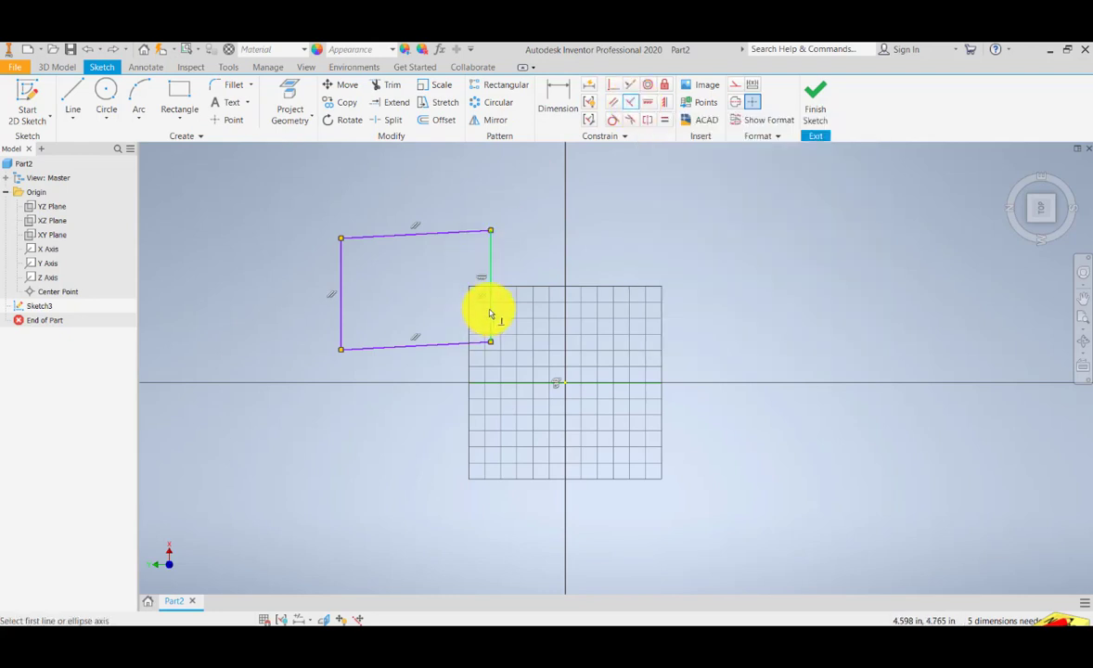
{"action": "left_click", "coordinate": [491, 314]}
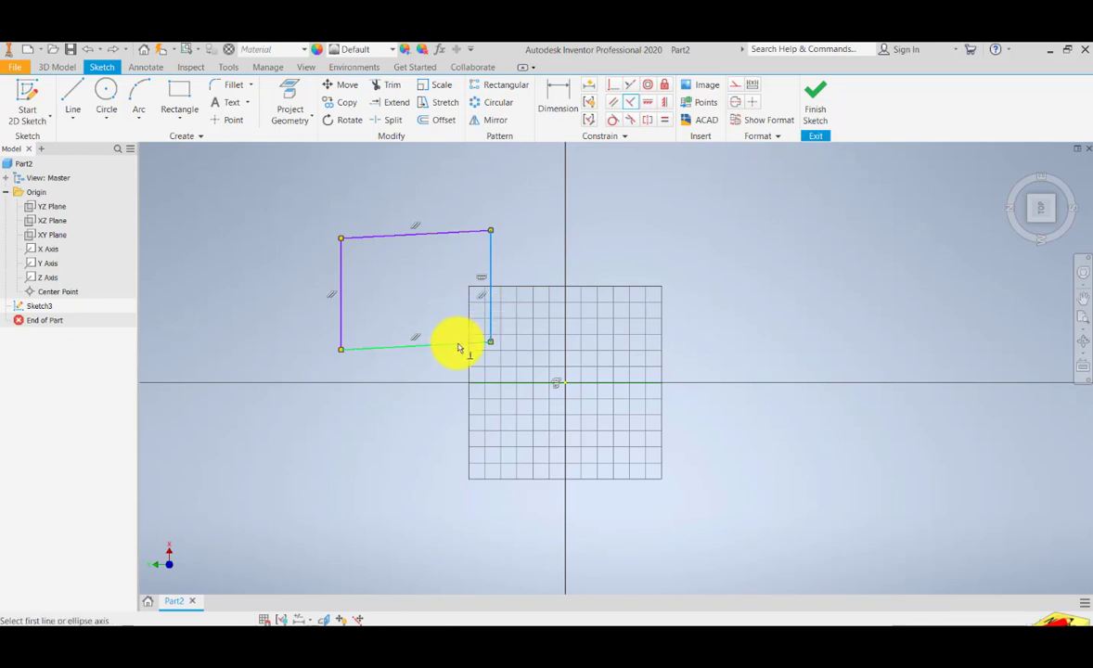
{"action": "left_click", "coordinate": [458, 348]}
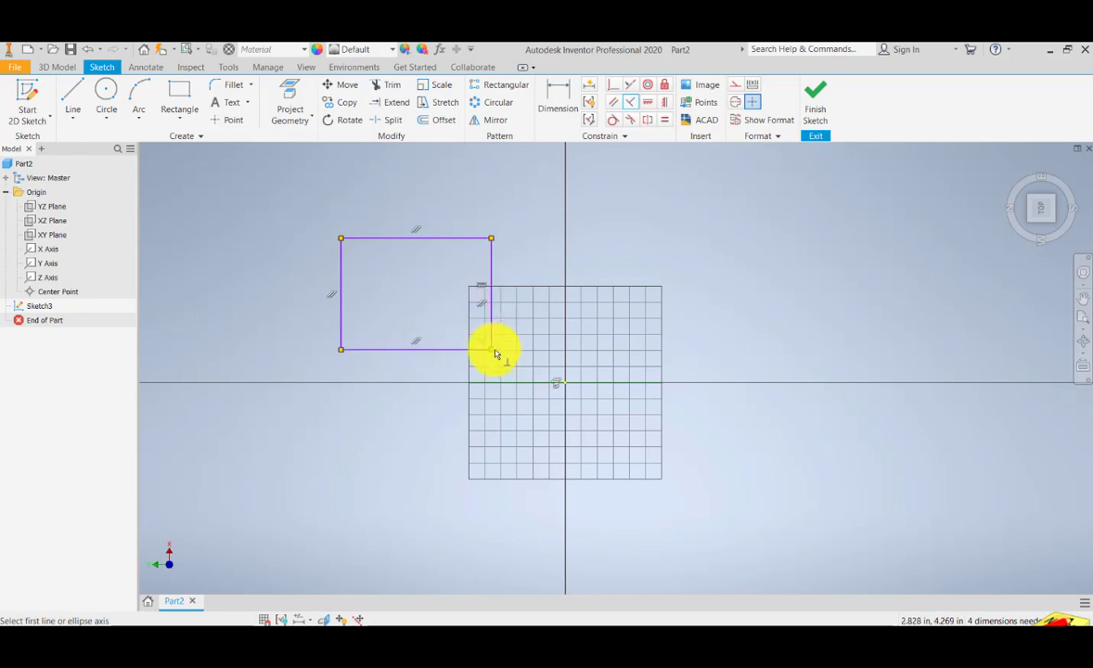